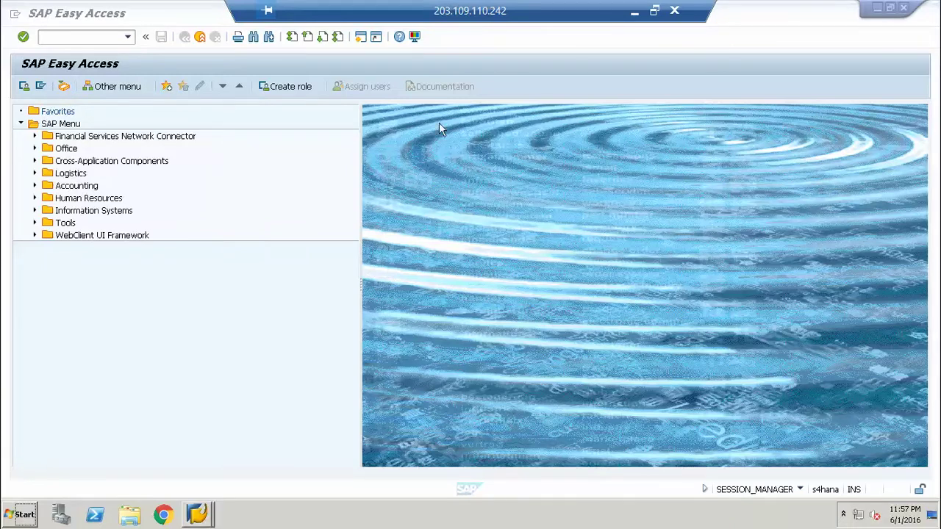
{"action": "left_click", "coordinate": [56, 36]}
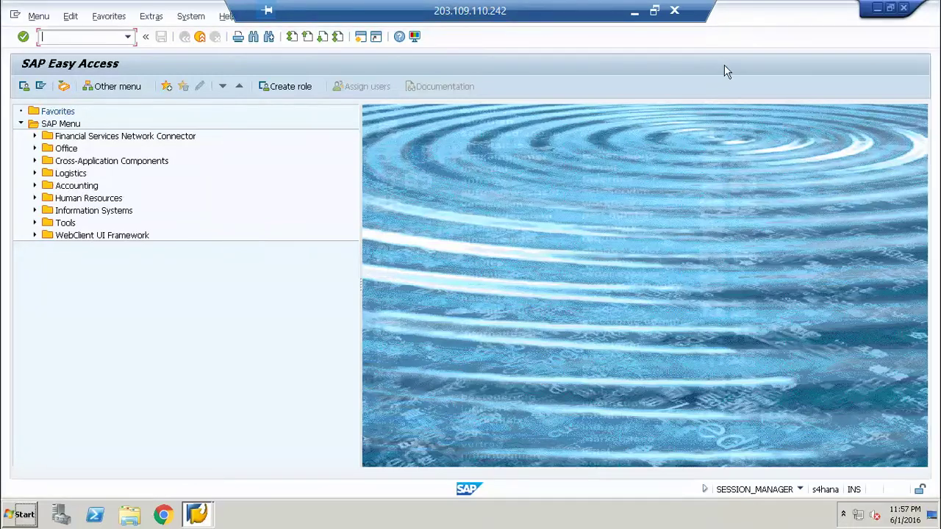
{"action": "left_click", "coordinate": [668, 518]}
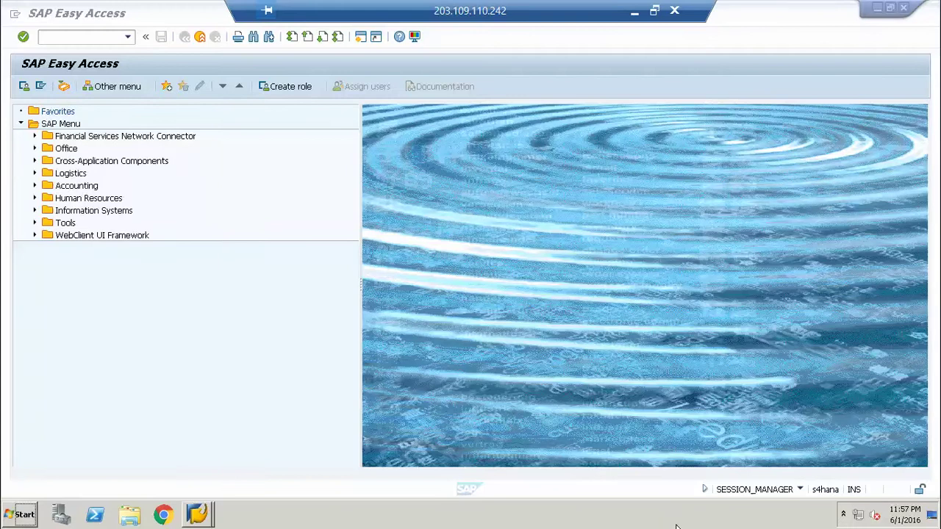
{"action": "left_click", "coordinate": [632, 13]}
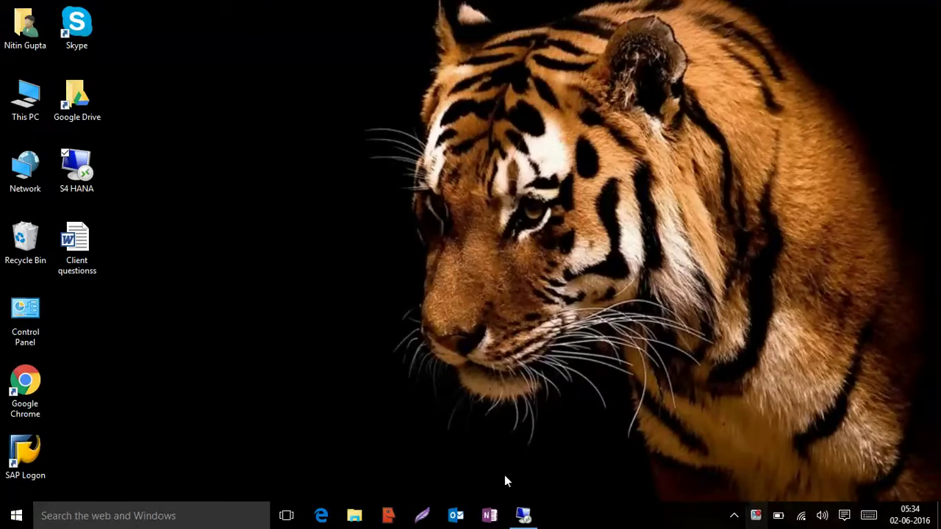
{"action": "left_click", "coordinate": [519, 517]}
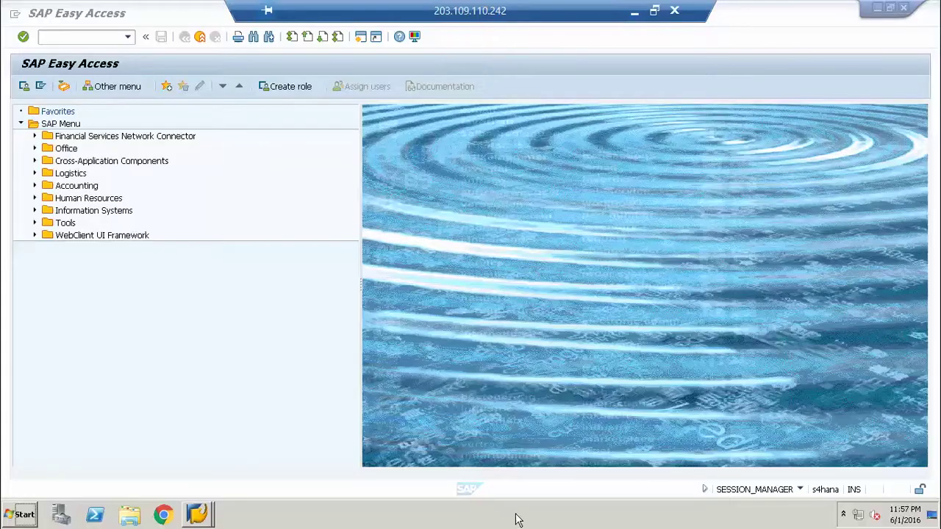
- Start transaction fb50l to enter a G/L account document for a ledger group
{"action": "left_click", "coordinate": [62, 37]}
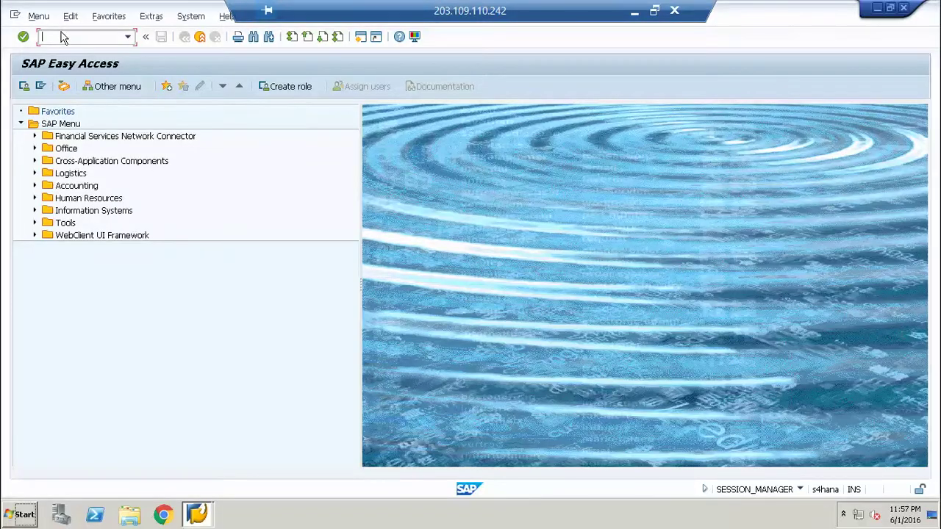
{"action": "type", "text": "fb50l"}
{"action": "key", "text": "Return"}
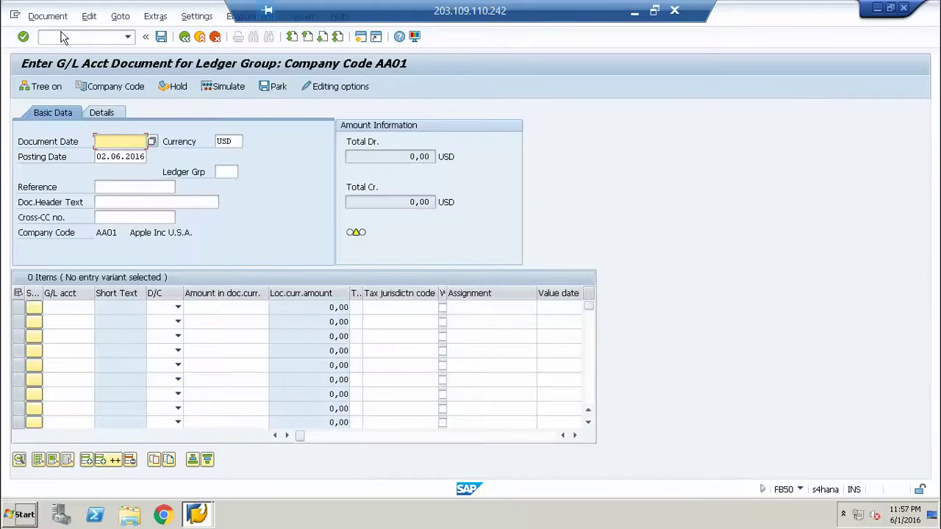
- Fill in the document header with document date 01.06.2016, reference "test" and header text "test"
{"action": "type", "text": "01.06.2016"}
{"action": "left_click", "coordinate": [134, 187]}
{"action": "type", "text": "test"}
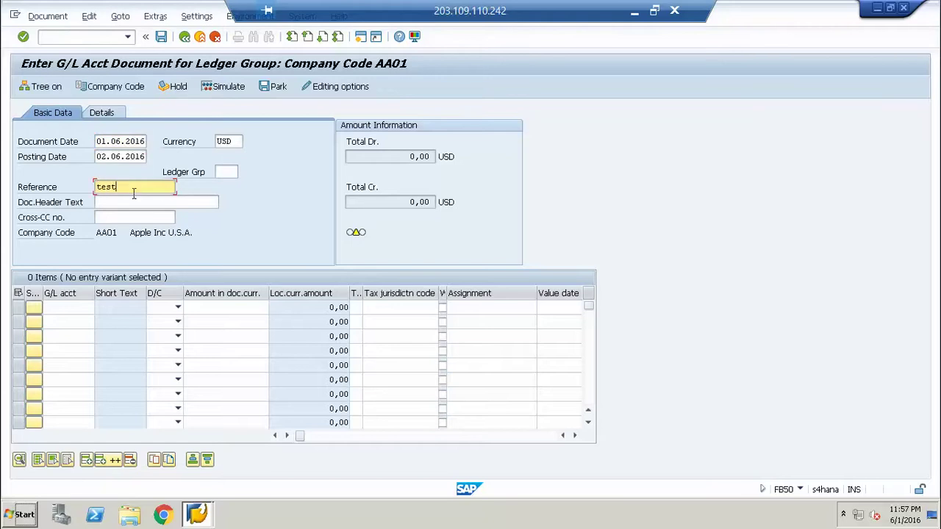
{"action": "left_click", "coordinate": [133, 199]}
{"action": "type", "text": "test"}
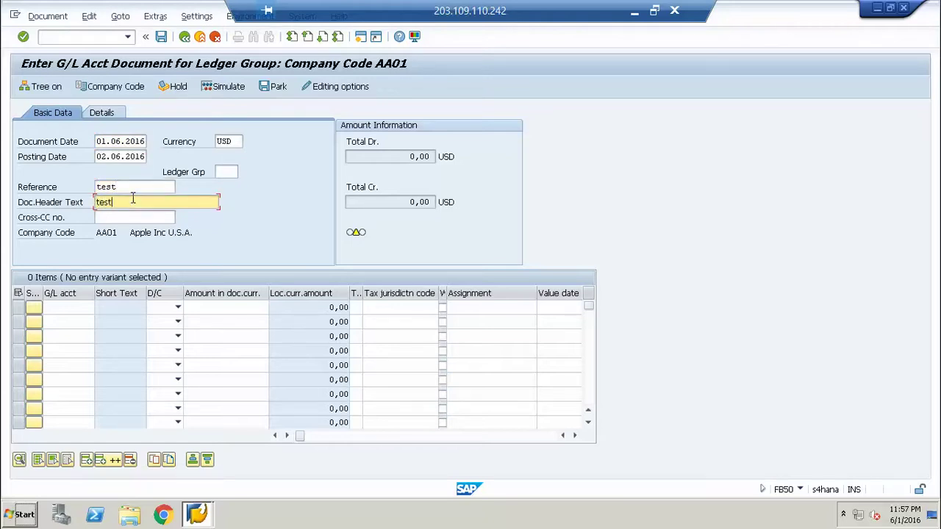
- Enter G/L account 660000 on the first line item and G/L account 111000 on the second
{"action": "left_click", "coordinate": [76, 307]}
{"action": "type", "text": "660000"}
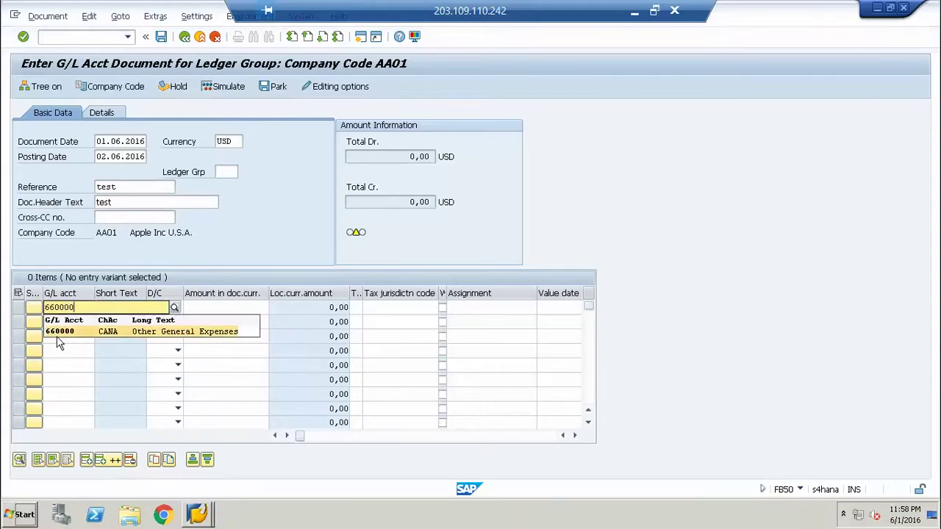
{"action": "left_click", "coordinate": [58, 333]}
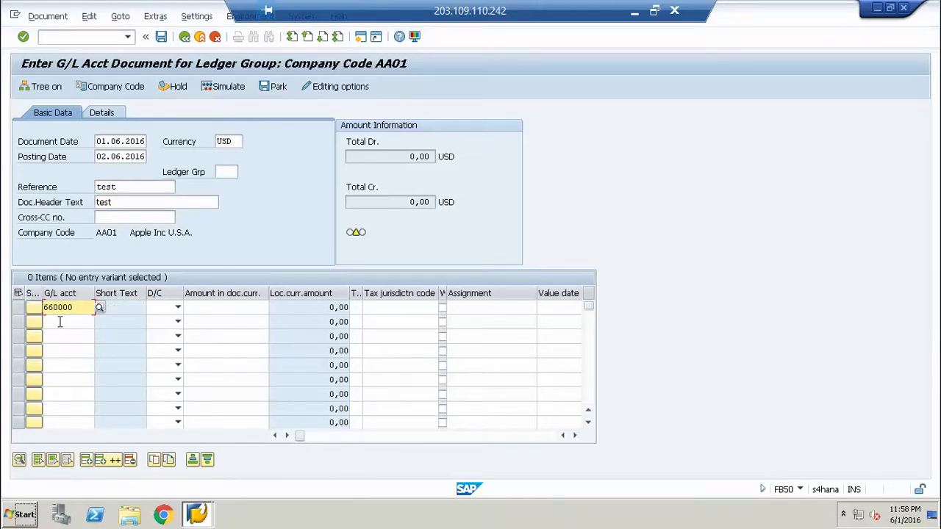
{"action": "left_click", "coordinate": [60, 321]}
{"action": "type", "text": "111000"}
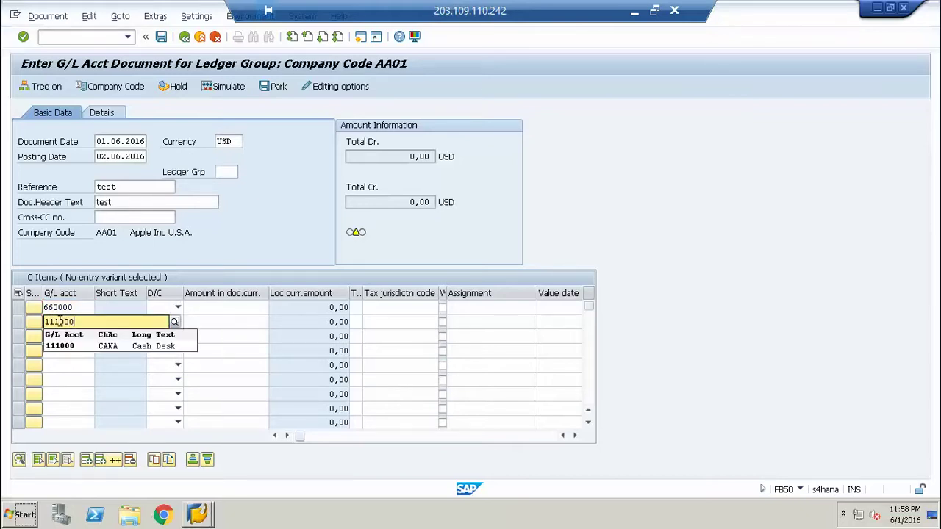
{"action": "left_click", "coordinate": [59, 348]}
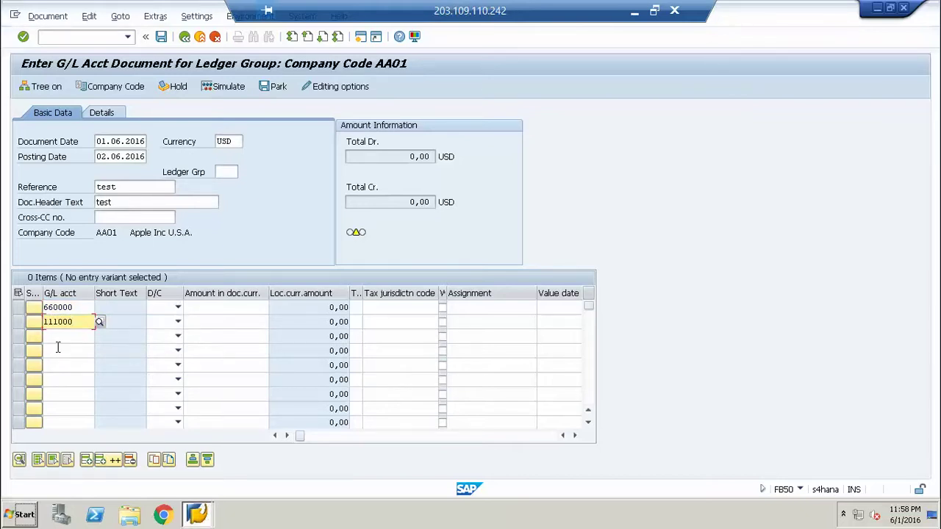
- Set the 660000 line to Debit and the 111000 line to Credit, each with an amount of 2000
{"action": "left_click", "coordinate": [168, 311]}
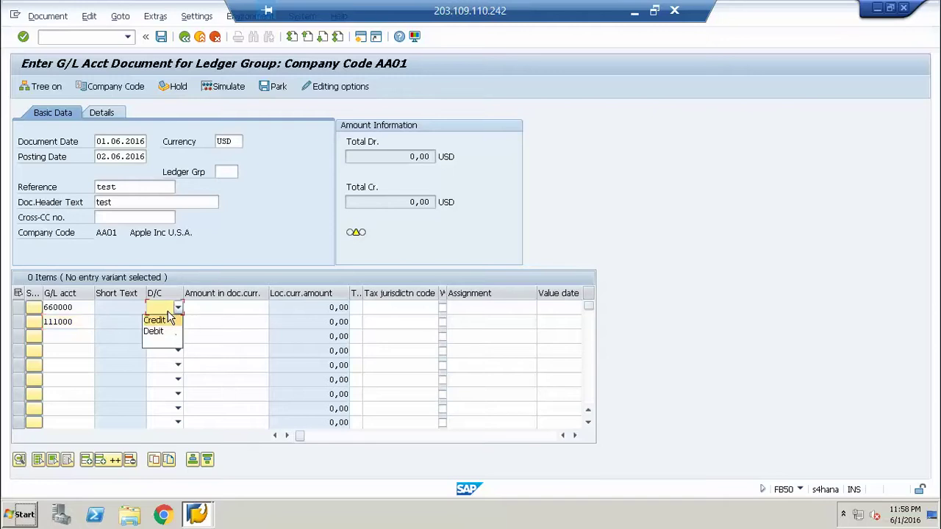
{"action": "key", "text": "Down"}
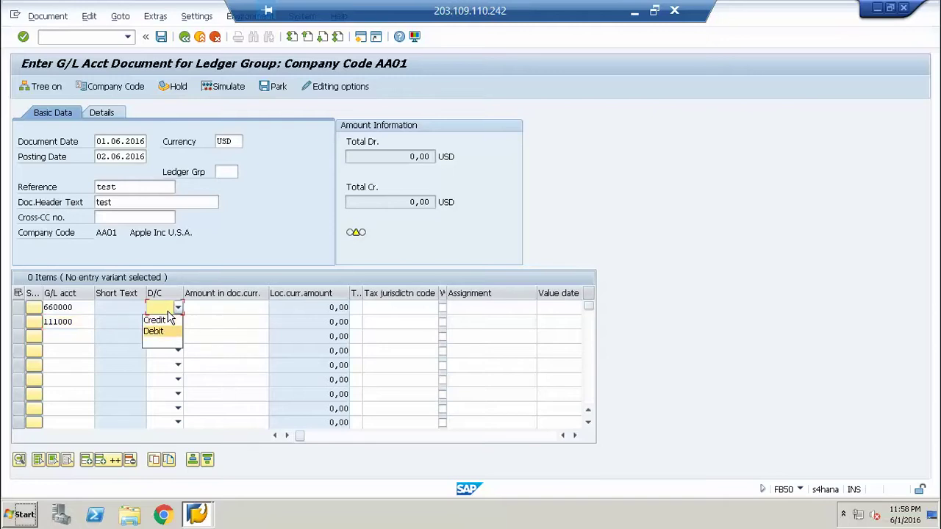
{"action": "key", "text": "Return"}
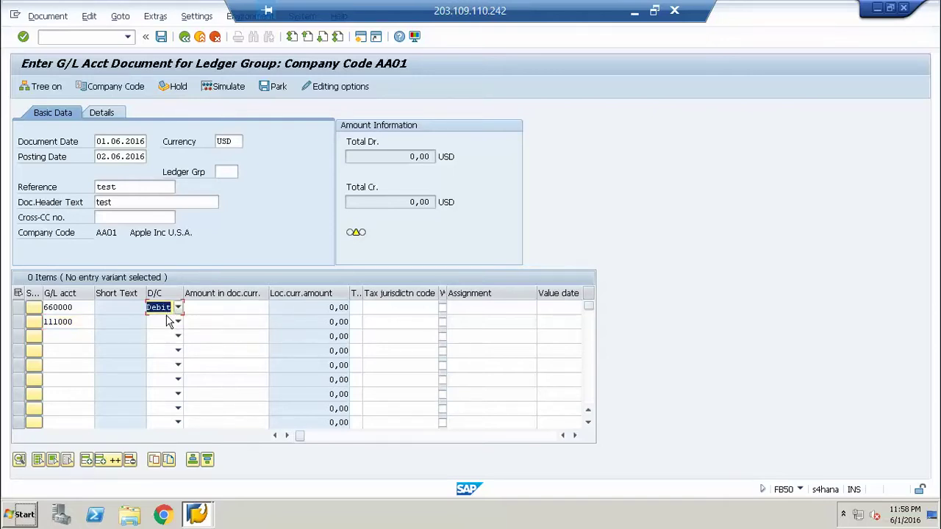
{"action": "left_click", "coordinate": [168, 325]}
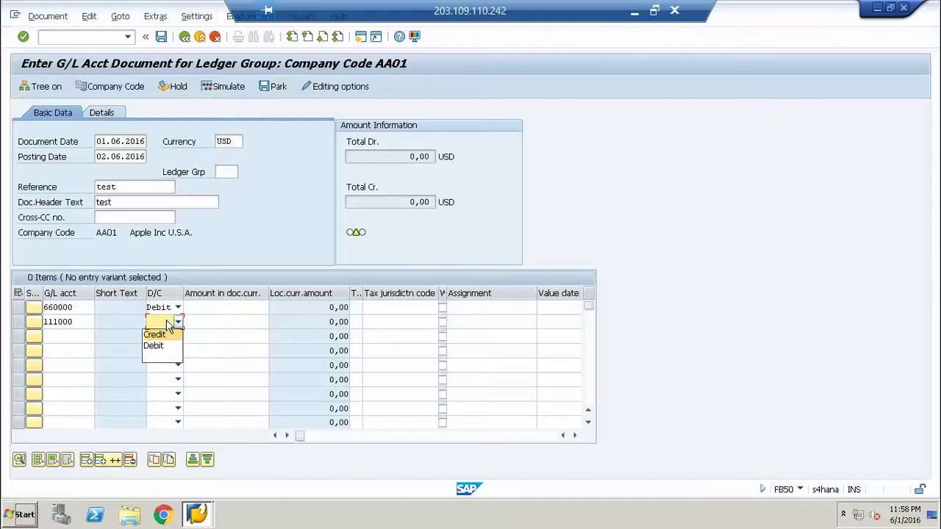
{"action": "key", "text": "Return"}
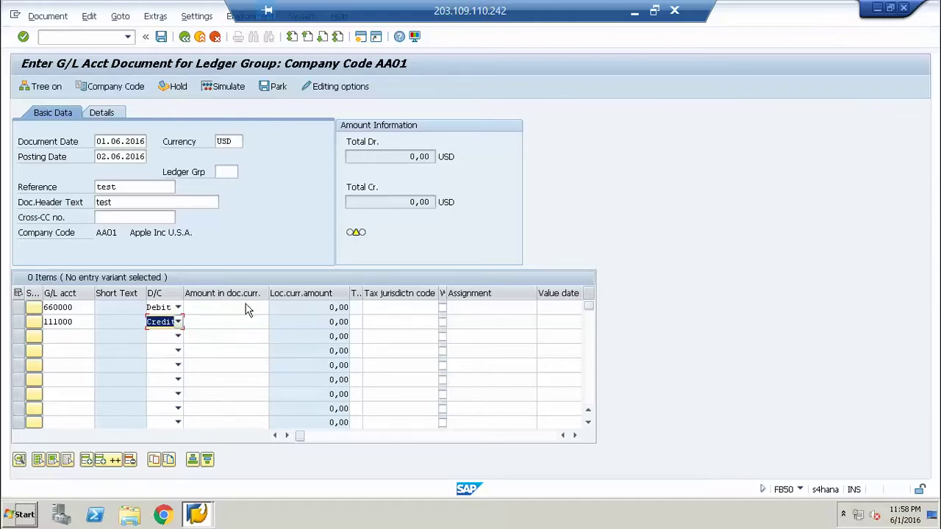
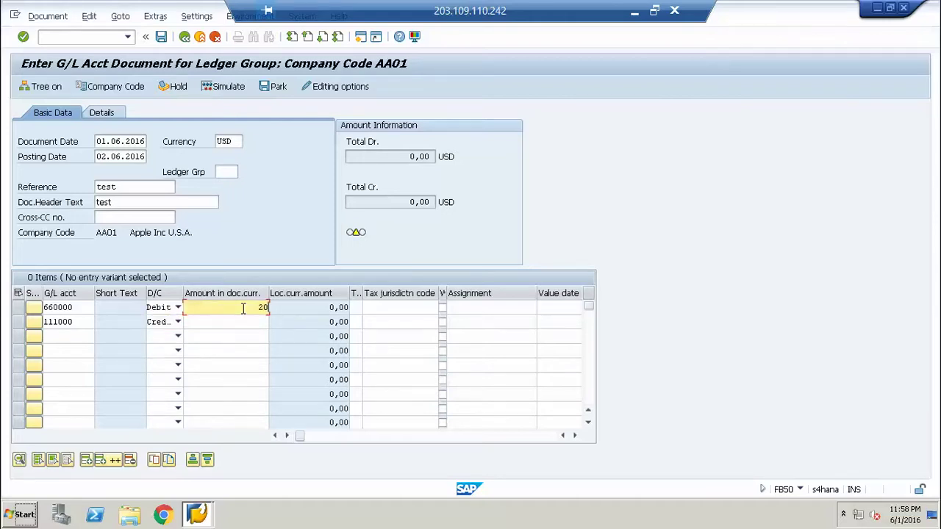
{"action": "key", "text": "Down"}
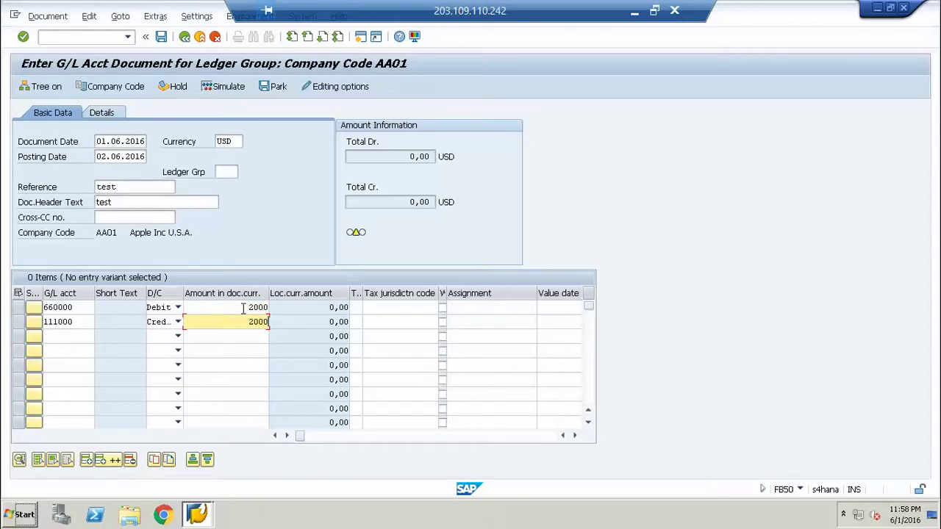
- Assign cost center AA0001 to the 660000 debit line
{"action": "left_click", "coordinate": [461, 309]}
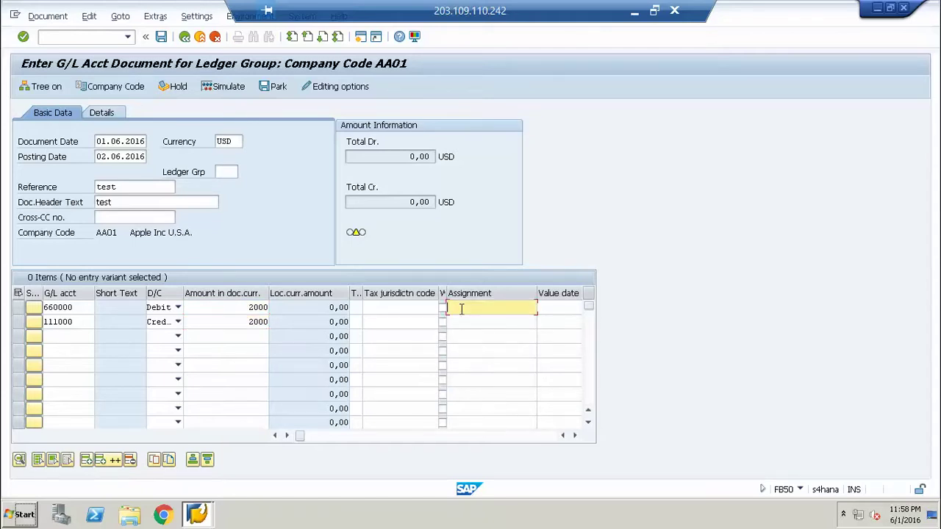
{"action": "key", "text": "Tab"}
{"action": "key", "text": "Tab"}
{"action": "key", "text": "Tab"}
{"action": "key", "text": "Tab"}
{"action": "key", "text": "Tab"}
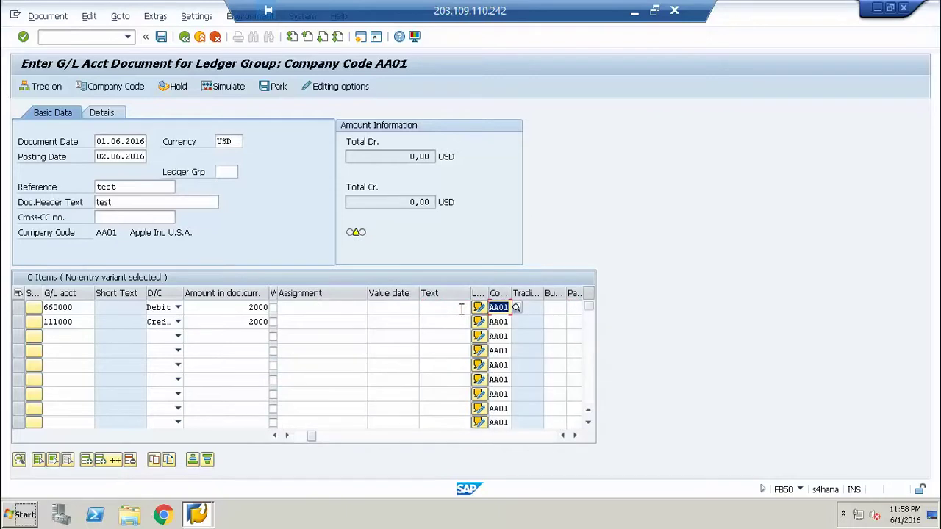
{"action": "key", "text": "Tab"}
{"action": "key", "text": "Tab"}
{"action": "key", "text": "Tab"}
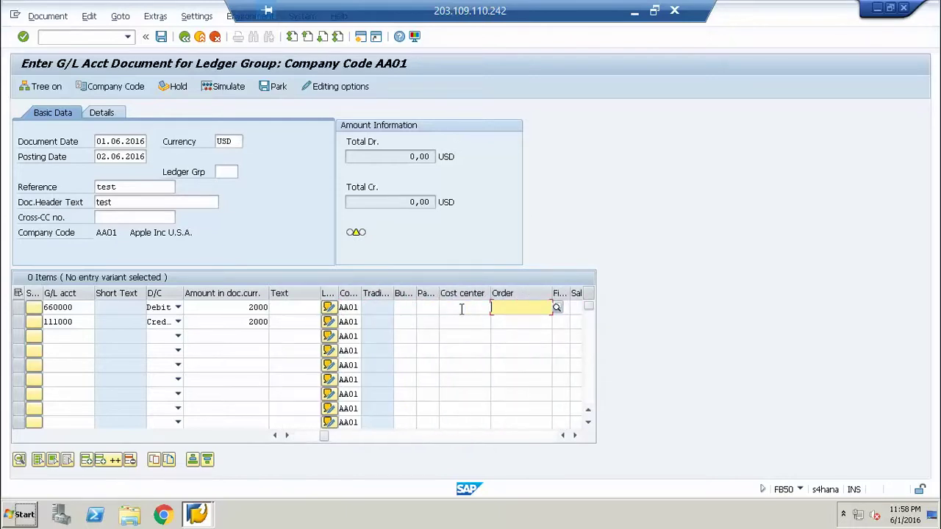
{"action": "key", "text": "Down"}
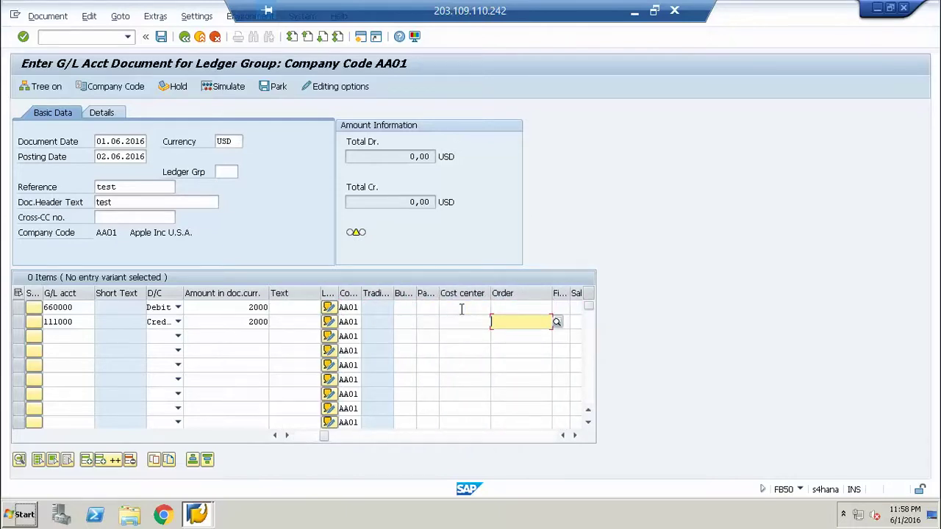
{"action": "left_click", "coordinate": [420, 325]}
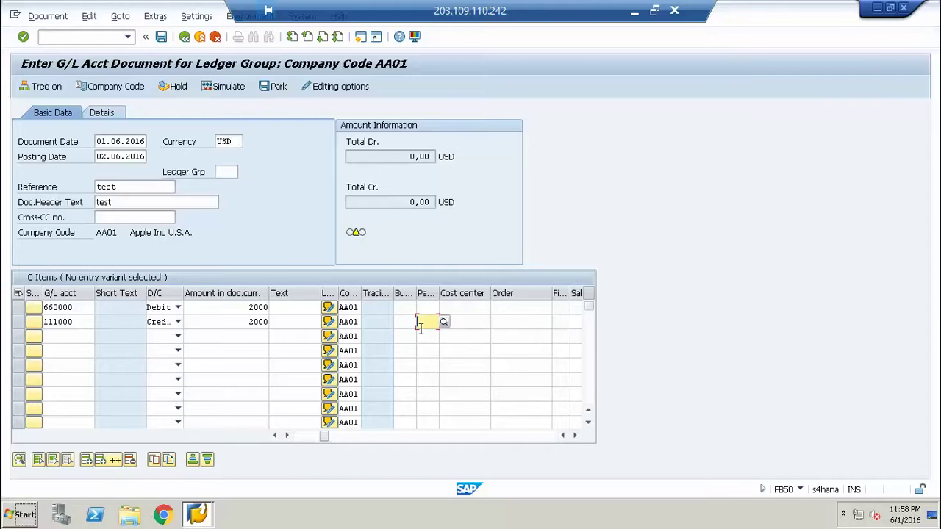
{"action": "left_click", "coordinate": [461, 307]}
{"action": "type", "text": "AA"}
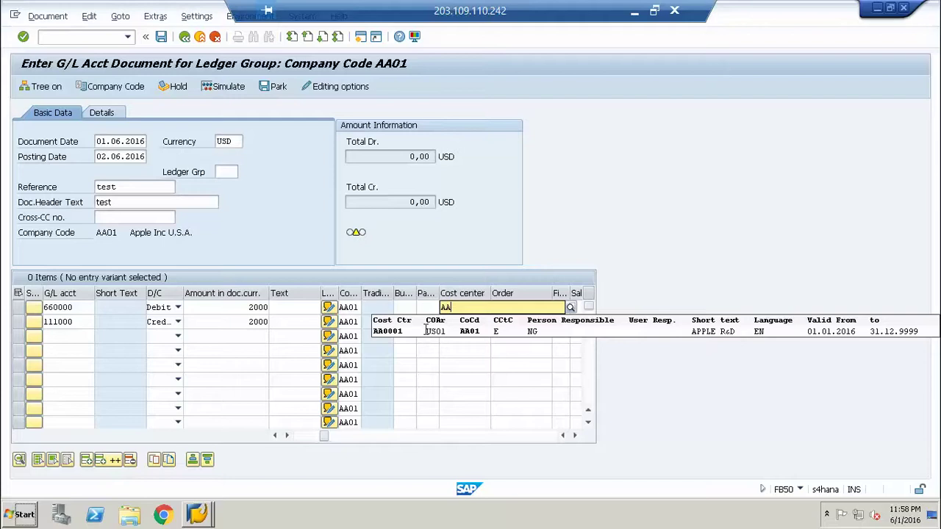
{"action": "left_click", "coordinate": [424, 332]}
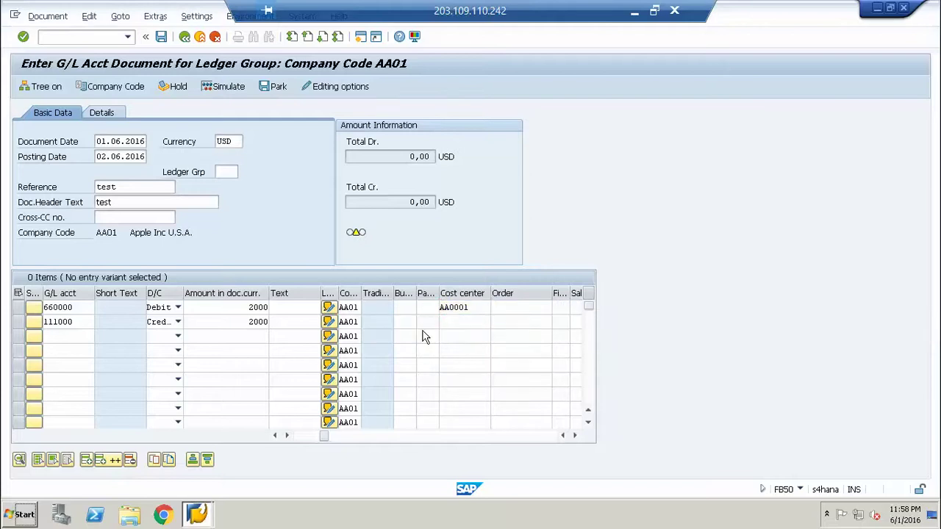
- Enter the item text "test" on the 660000 line and validate the line items
{"action": "key", "text": "Return"}
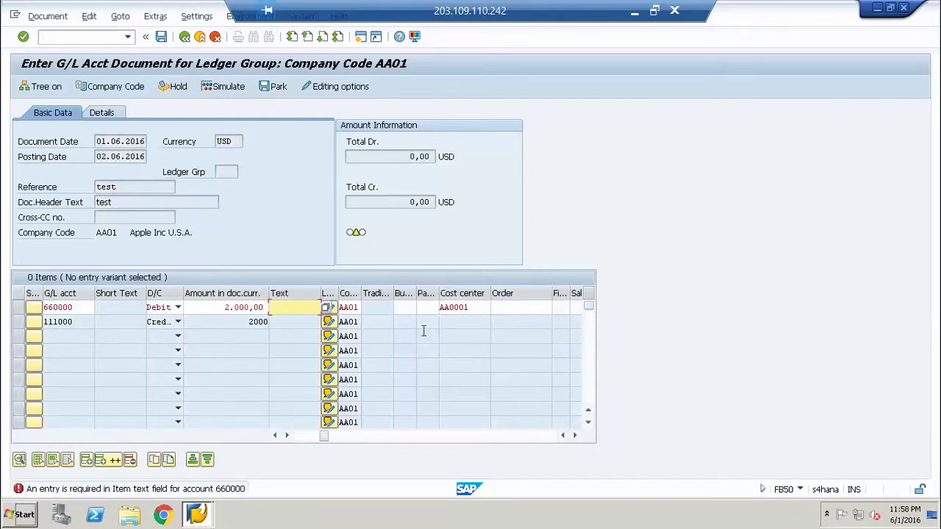
{"action": "type", "text": "test"}
{"action": "key", "text": "Return"}
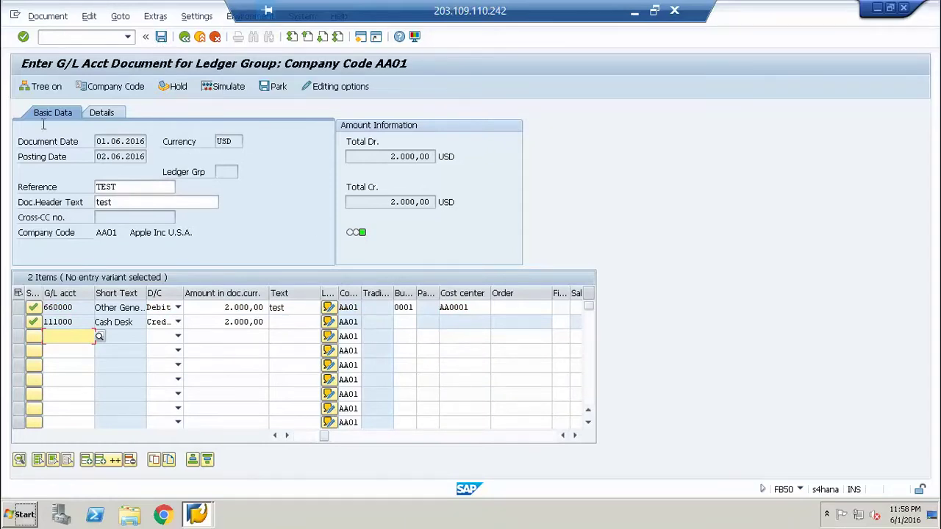
- Simulate the G/L document and post it
{"action": "left_click", "coordinate": [238, 88]}
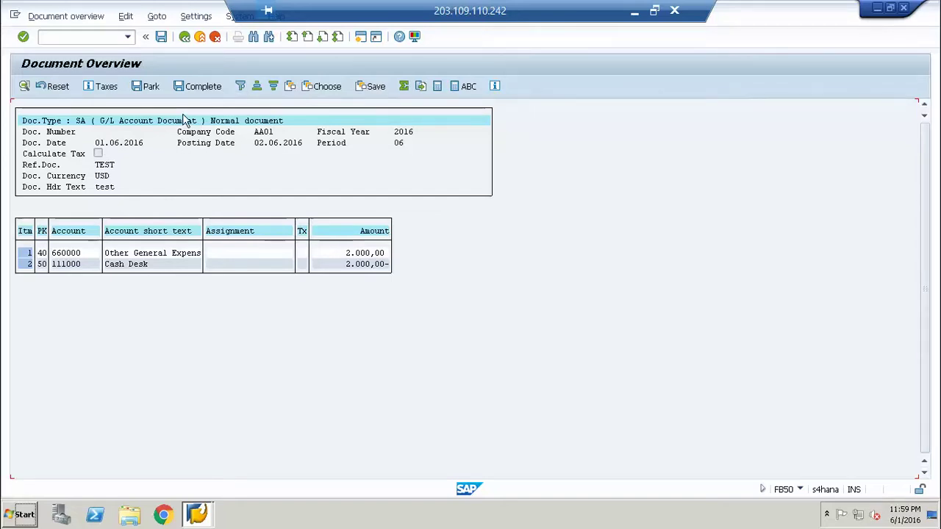
{"action": "left_click", "coordinate": [161, 36]}
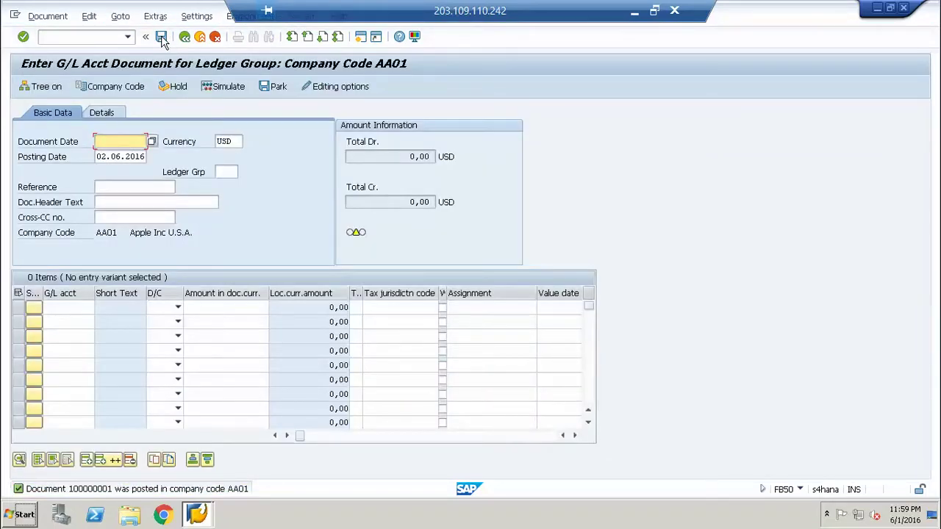
- Display the posted document in the general ledger view and switch between ledgers 0L and A1 to compare the line items
{"action": "left_click", "coordinate": [48, 15]}
{"action": "left_click", "coordinate": [61, 49]}
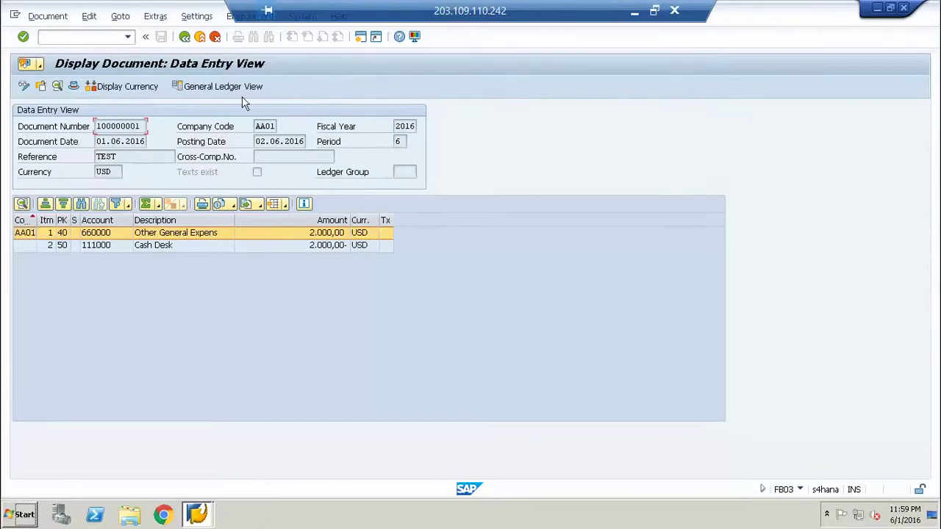
{"action": "left_click", "coordinate": [221, 87]}
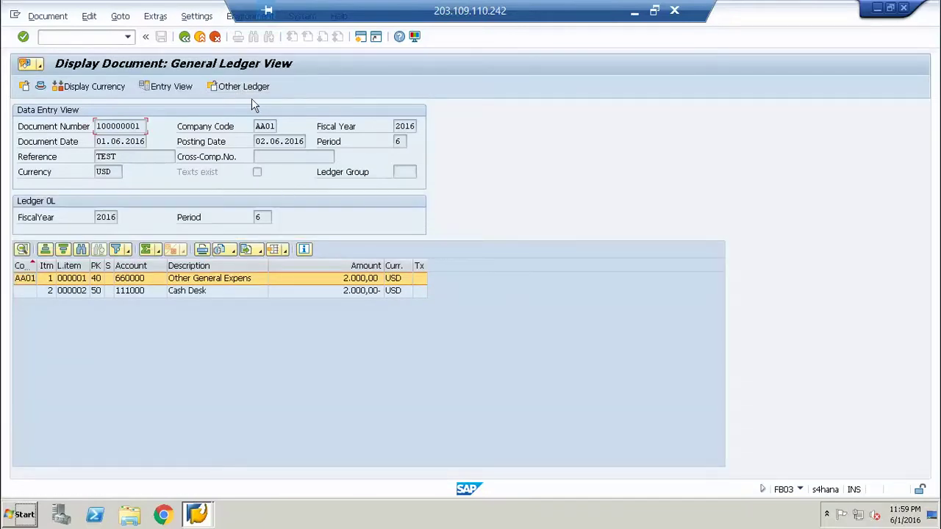
{"action": "left_click", "coordinate": [251, 92]}
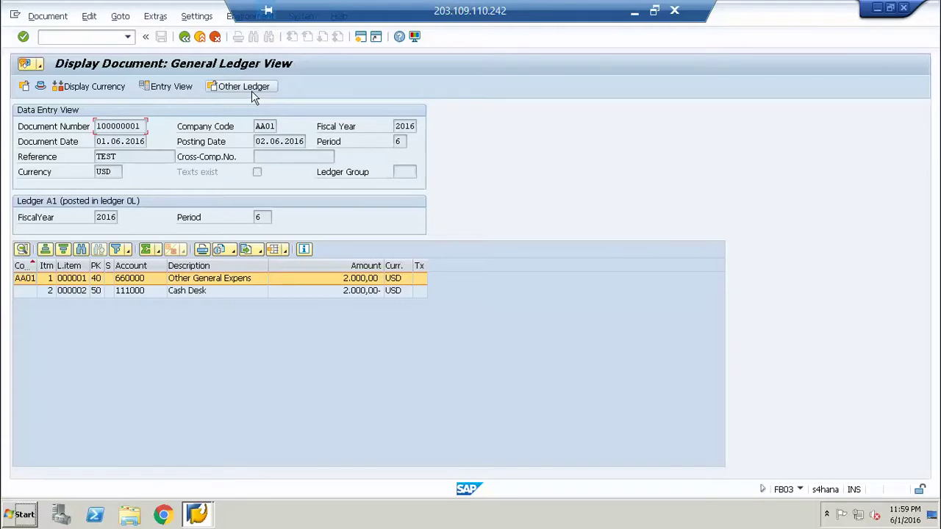
{"action": "left_click", "coordinate": [251, 91]}
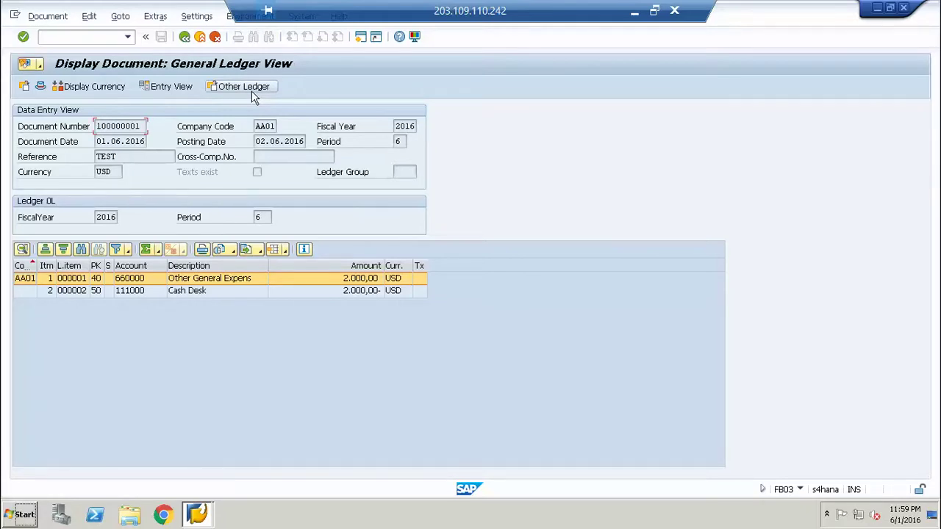
{"action": "left_click", "coordinate": [251, 90]}
- Leave the document display and entry, and open the SAP Reference IMG through transaction spro
{"action": "left_click", "coordinate": [185, 37]}
{"action": "left_click", "coordinate": [185, 38]}
{"action": "left_click", "coordinate": [200, 38]}
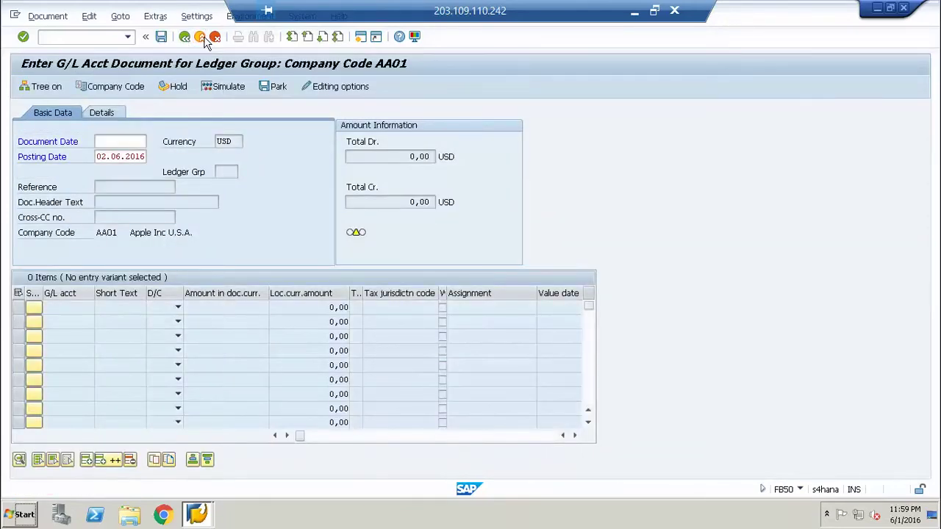
{"action": "left_click", "coordinate": [218, 289]}
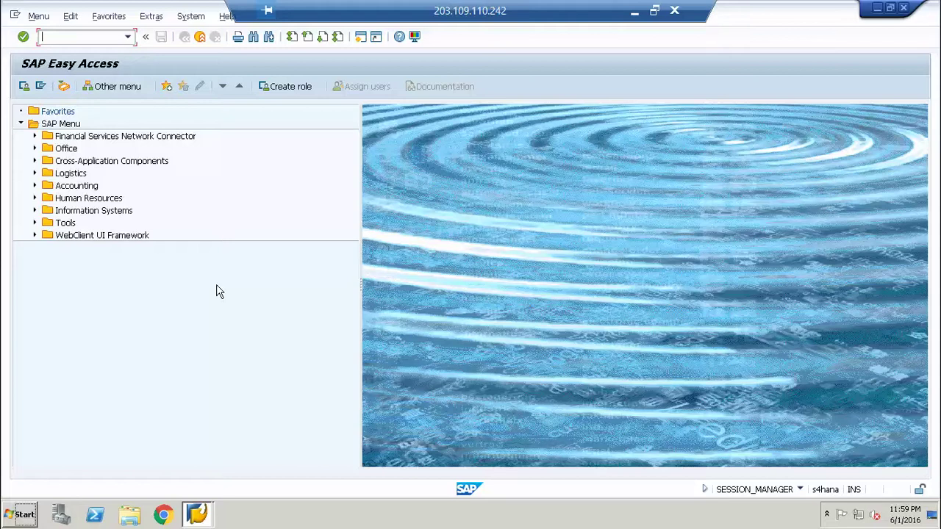
{"action": "type", "text": "spro"}
{"action": "key", "text": "Return"}
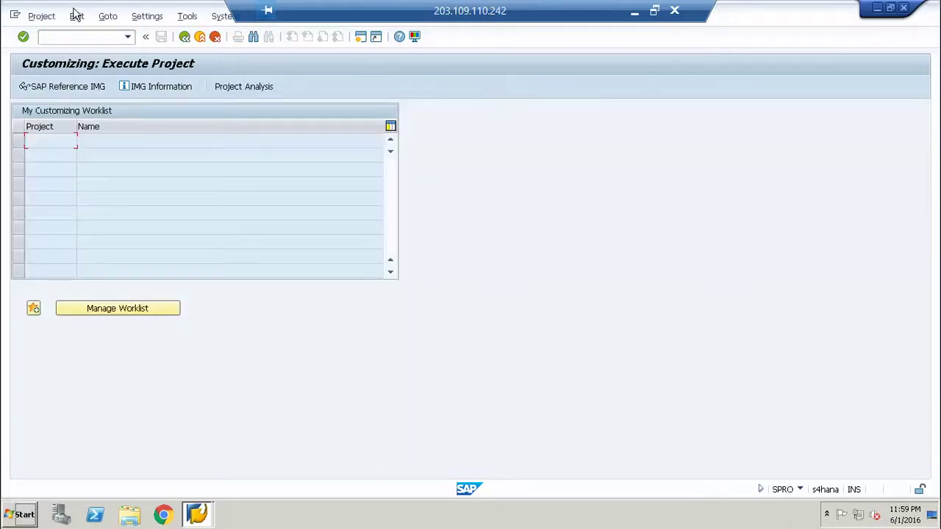
{"action": "left_click", "coordinate": [63, 87]}
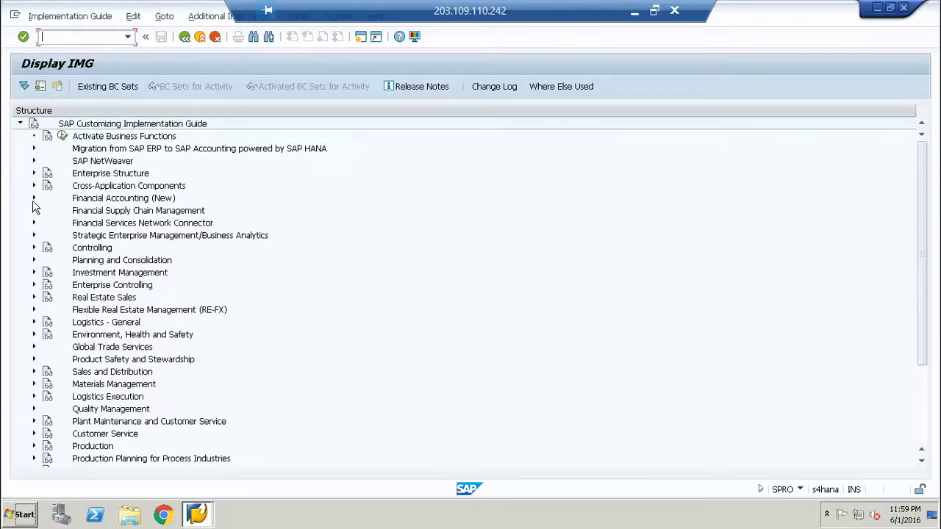
- Review the defined accounting principles in the Parallel Accounting settings for ledgers under Financial Accounting Global Settings (New)
{"action": "left_click", "coordinate": [33, 198]}
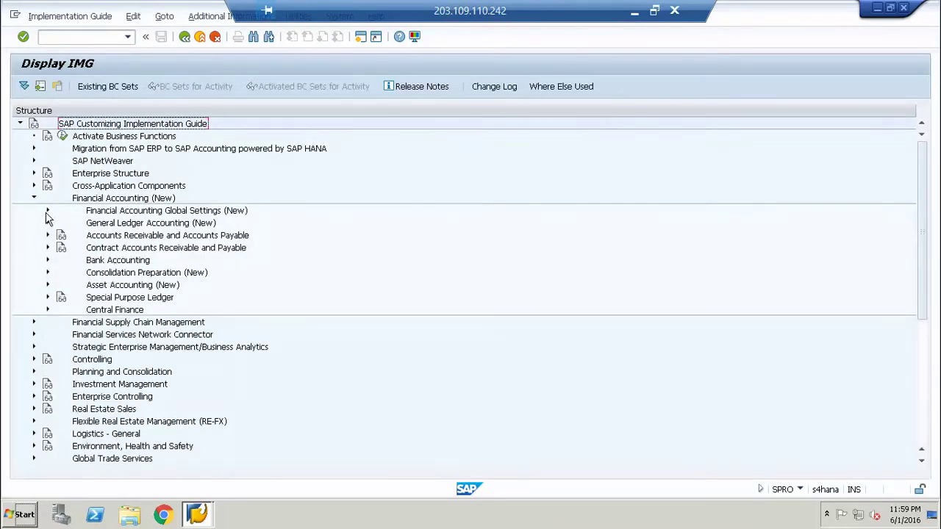
{"action": "left_click", "coordinate": [47, 211]}
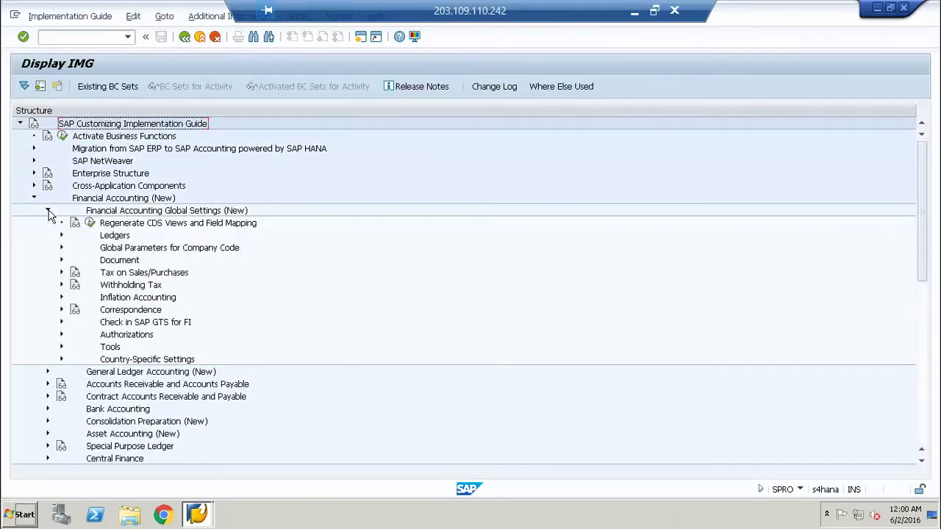
{"action": "left_click", "coordinate": [62, 236]}
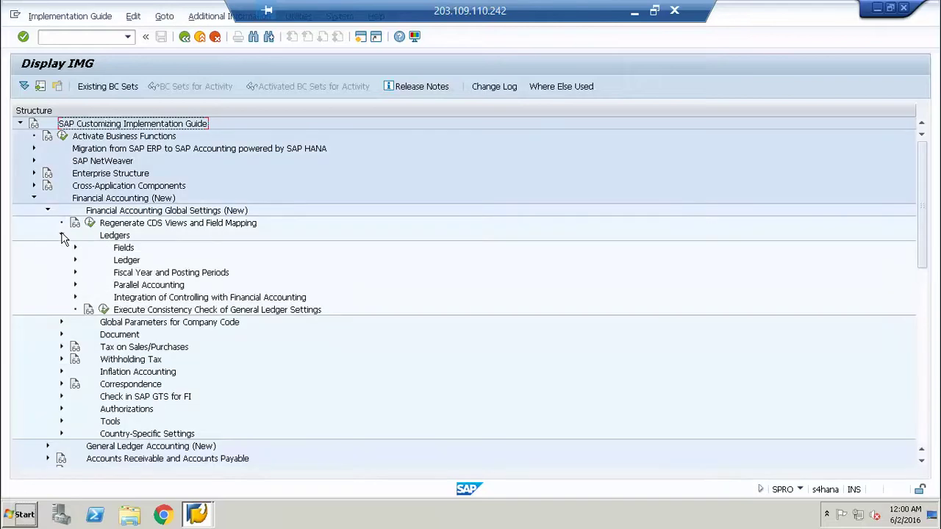
{"action": "left_click", "coordinate": [76, 287]}
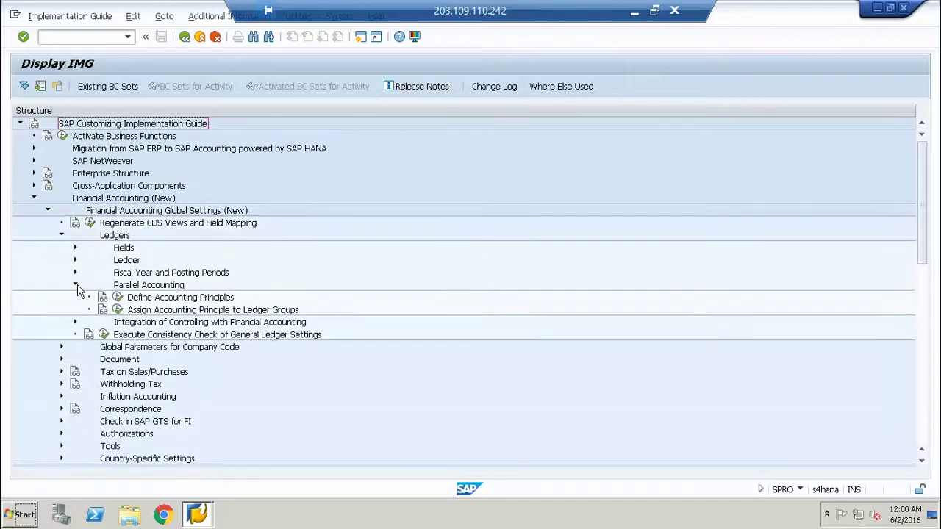
{"action": "left_click", "coordinate": [118, 297]}
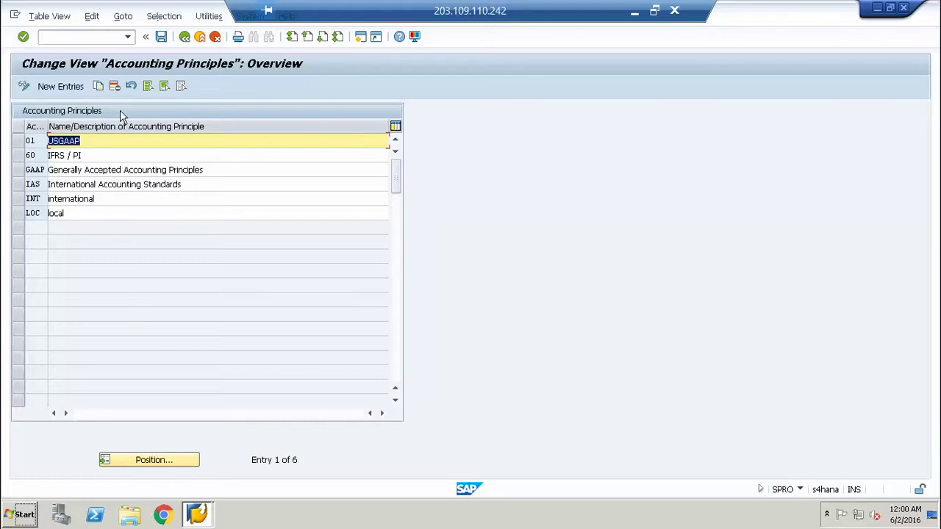
{"action": "left_click", "coordinate": [184, 38]}
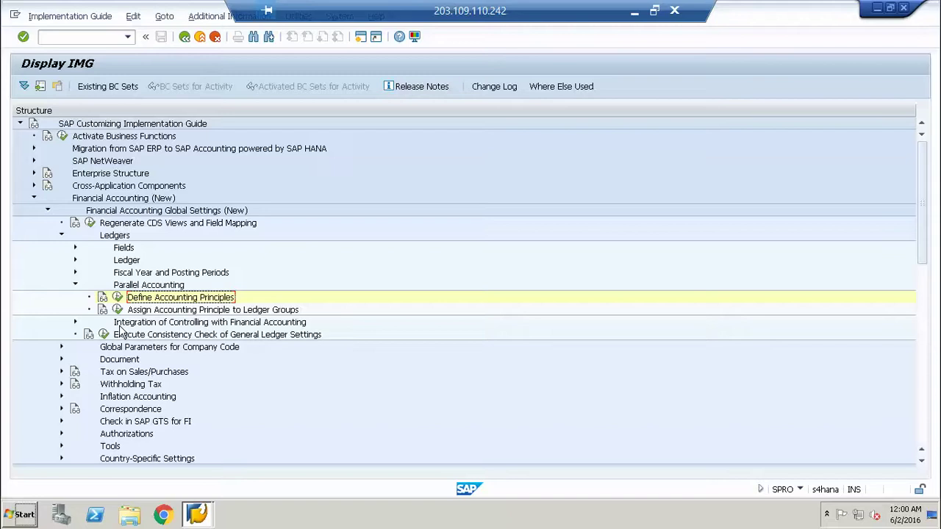
- Review the assignment of accounting principles to target ledger groups and return to the implementation guide
{"action": "left_click", "coordinate": [118, 311]}
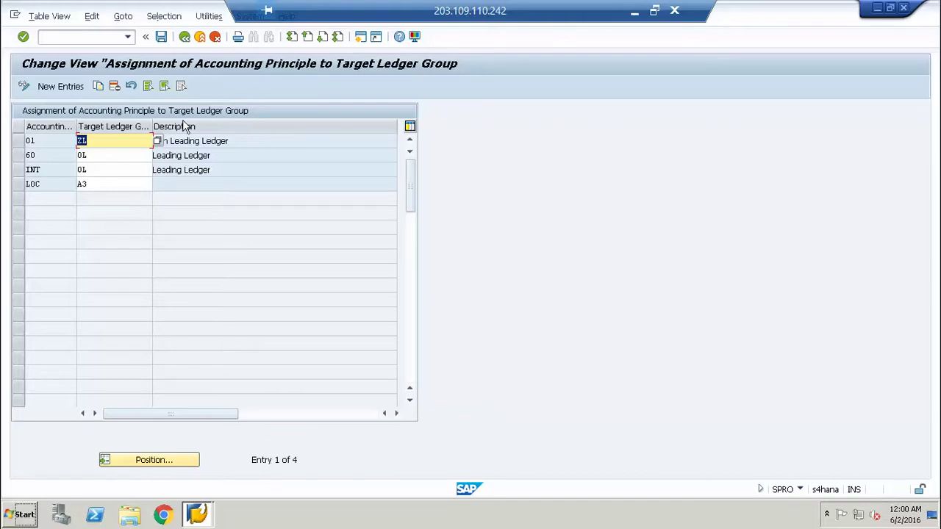
{"action": "left_click", "coordinate": [188, 140]}
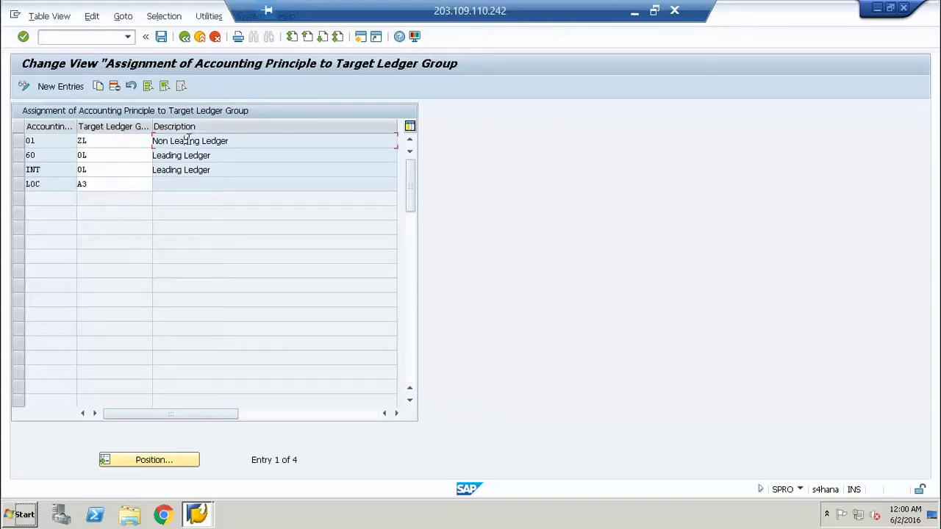
{"action": "left_click", "coordinate": [185, 38]}
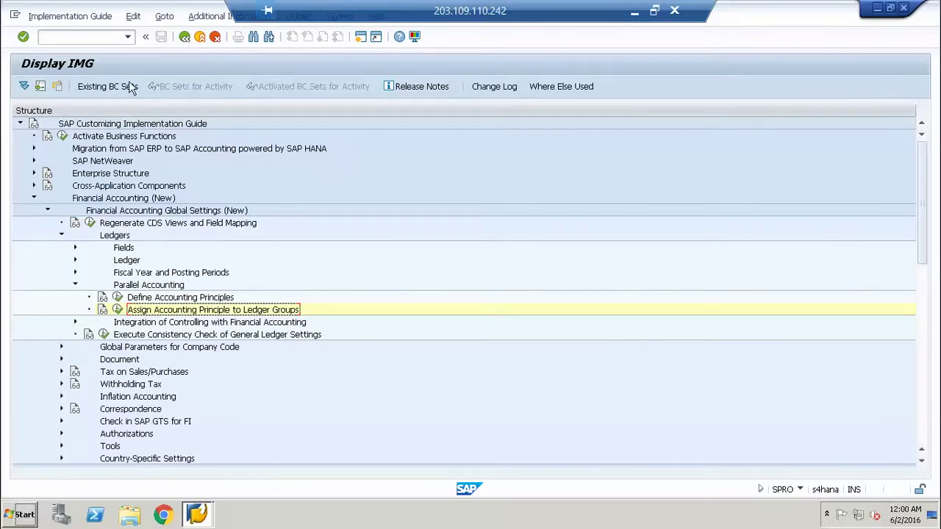
{"action": "left_click", "coordinate": [62, 348]}
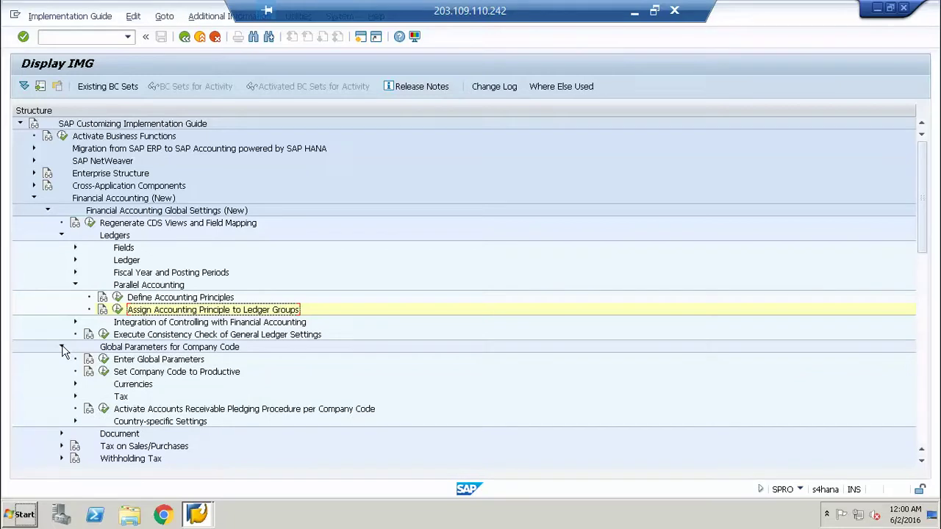
{"action": "left_click", "coordinate": [62, 348]}
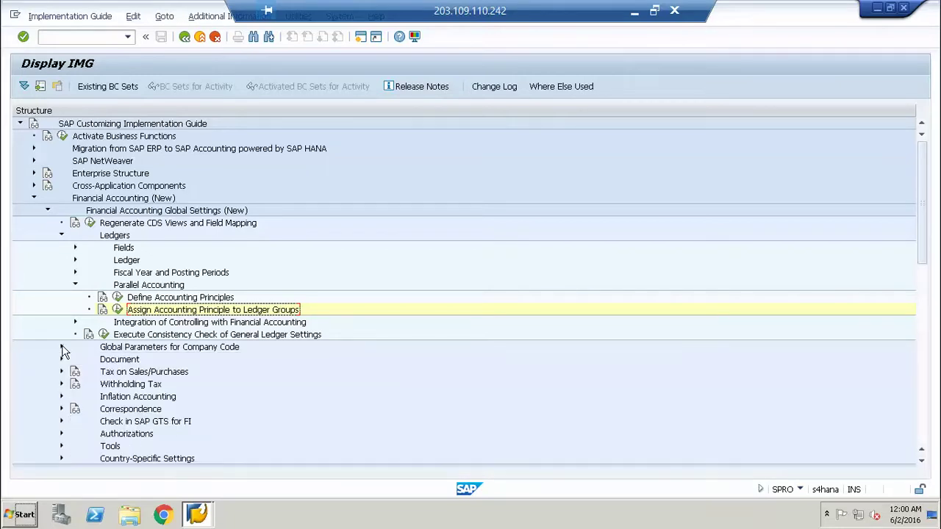
{"action": "left_click", "coordinate": [75, 285]}
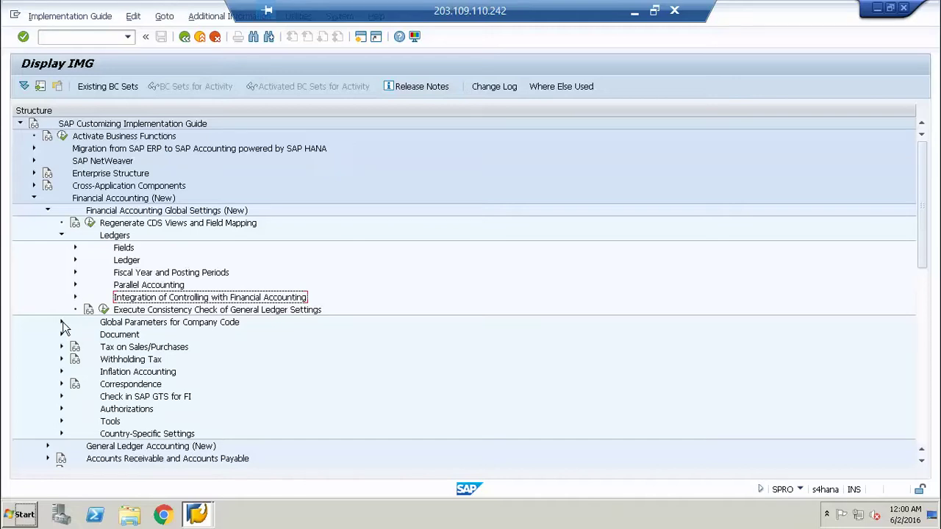
{"action": "left_click", "coordinate": [63, 237]}
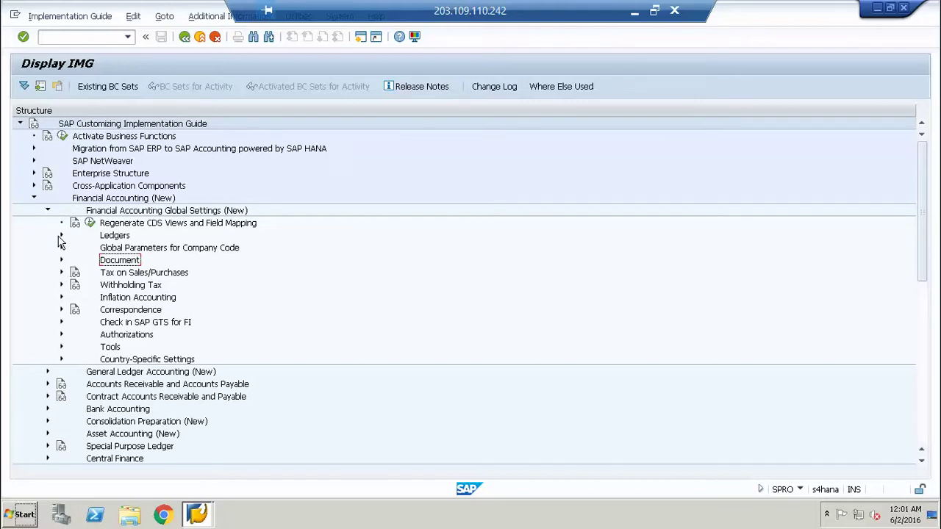
{"action": "left_click", "coordinate": [62, 260]}
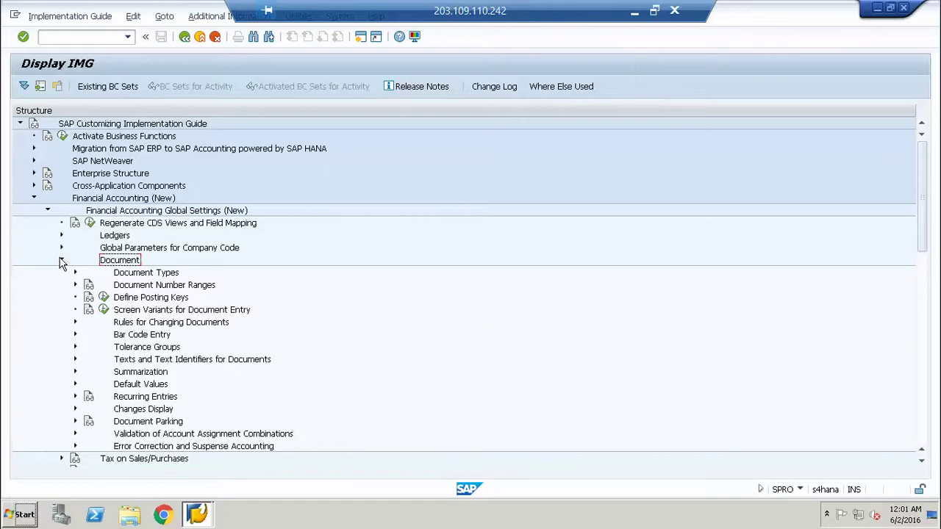
{"action": "left_click", "coordinate": [61, 261]}
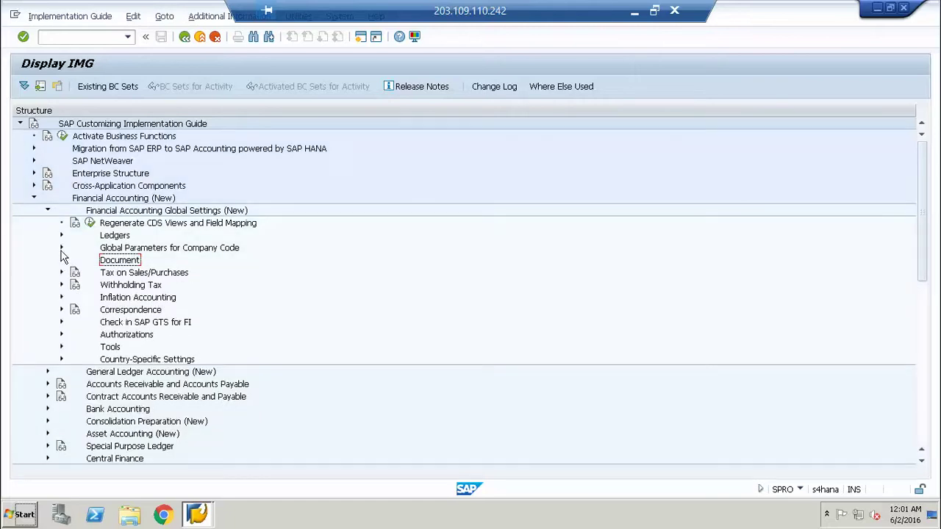
- Review the fiscal year variants assigned to company codes in the Fiscal Year and Posting Periods settings for ledgers
{"action": "left_click", "coordinate": [62, 236]}
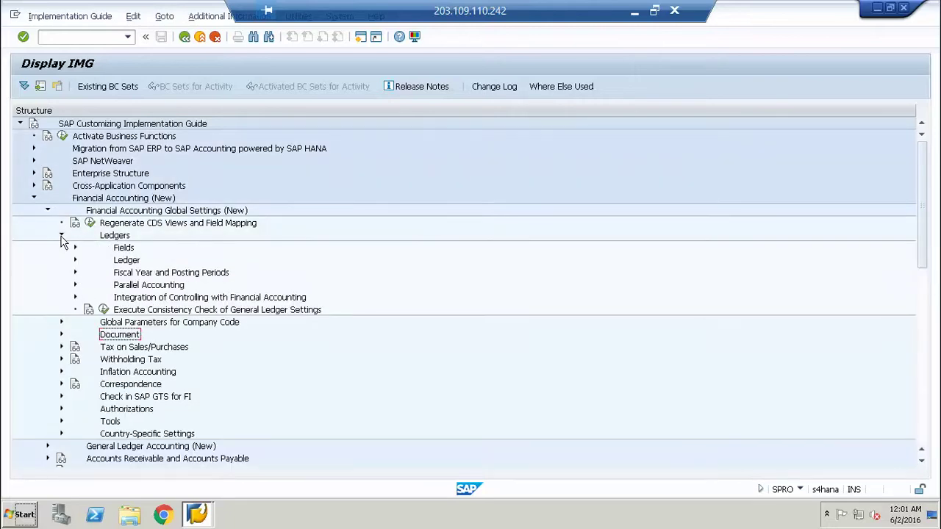
{"action": "left_click", "coordinate": [75, 273]}
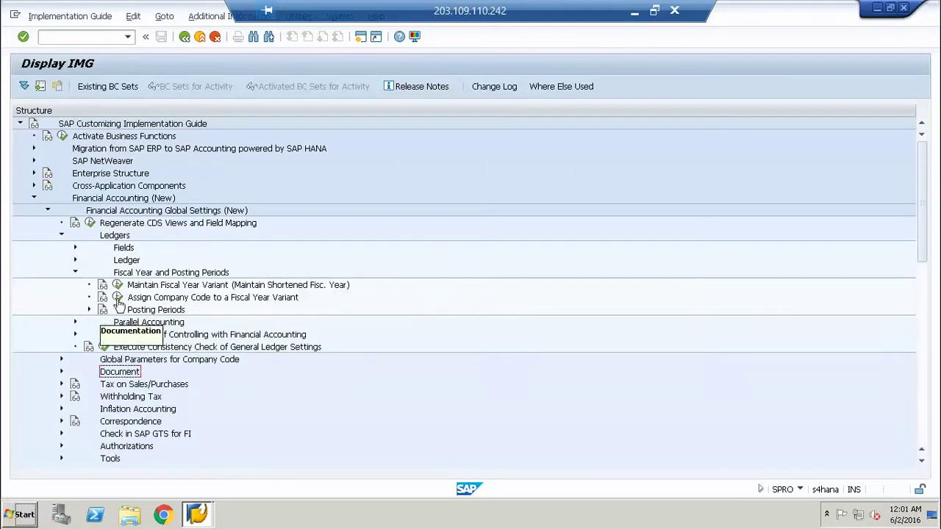
{"action": "left_click", "coordinate": [147, 301]}
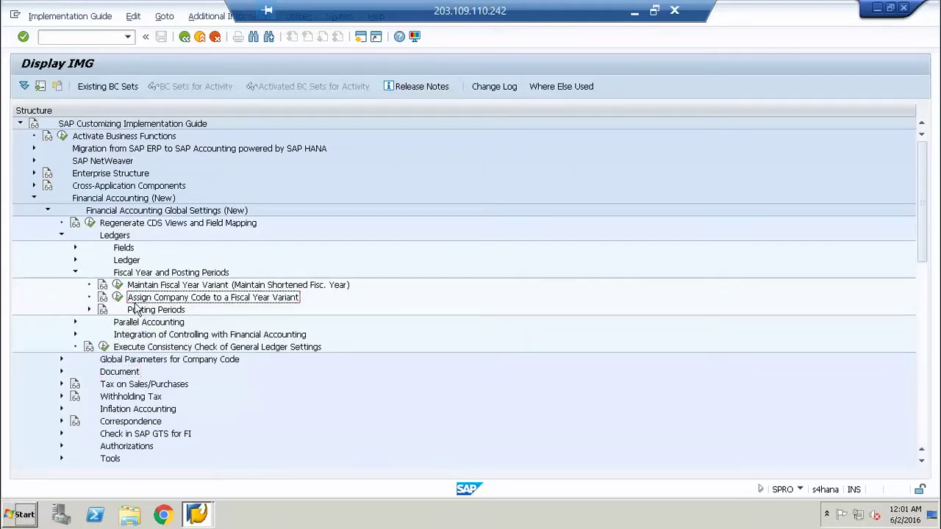
{"action": "left_click", "coordinate": [117, 297]}
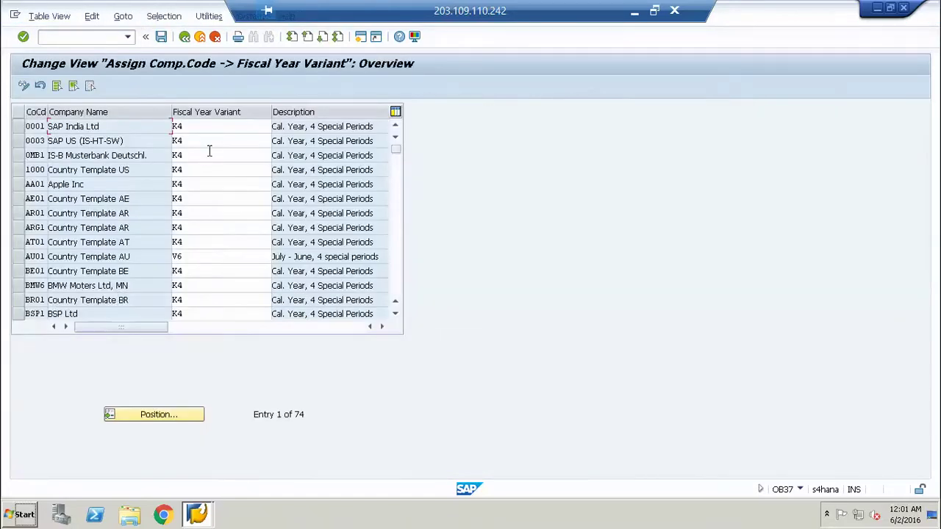
{"action": "left_click", "coordinate": [184, 37]}
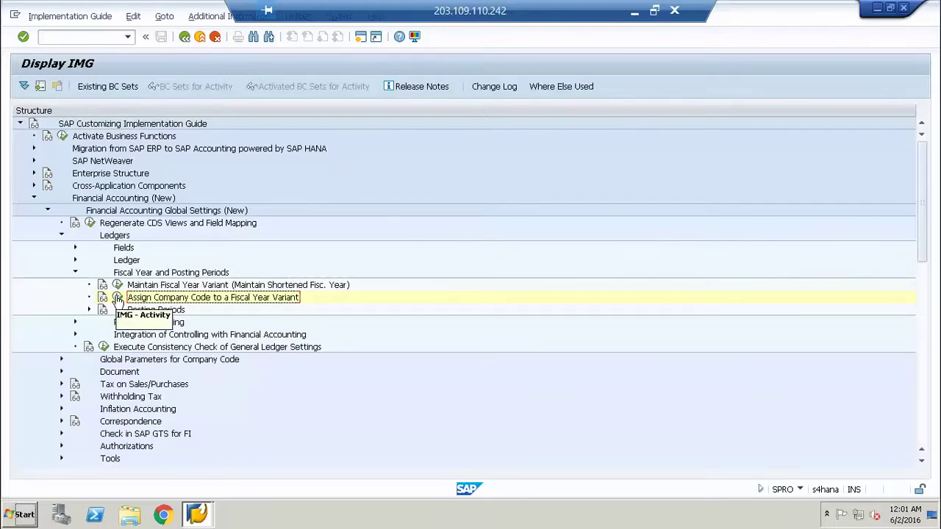
- Check the settings for deactivating a ledger for a company code, with ledger ZL as the work area
{"action": "left_click", "coordinate": [75, 261]}
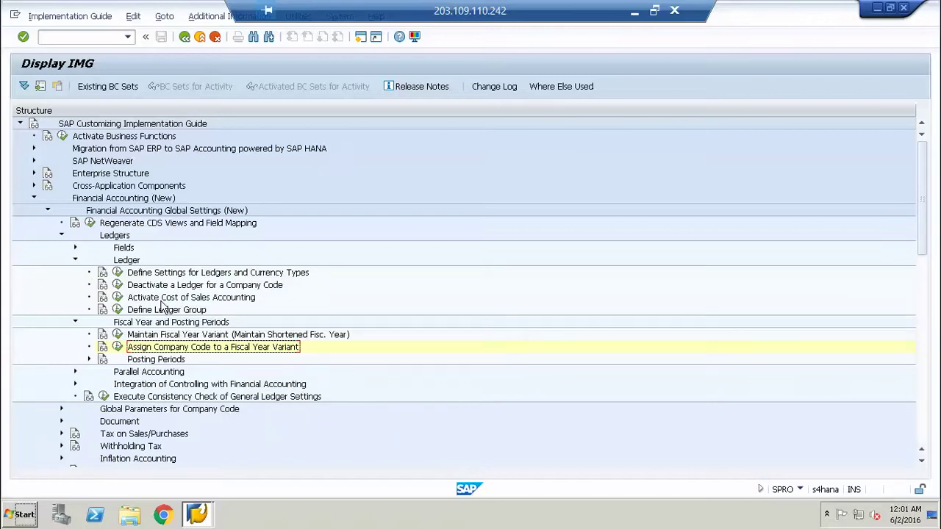
{"action": "left_click", "coordinate": [117, 285]}
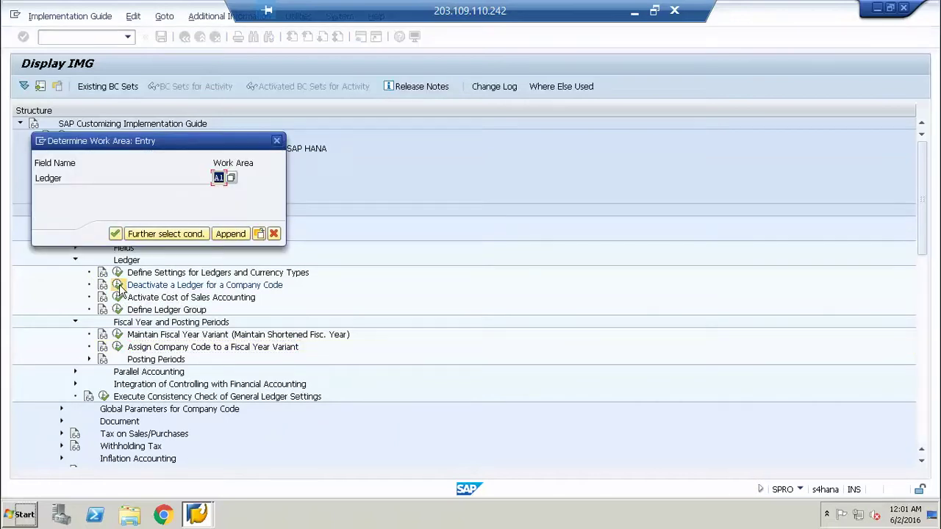
{"action": "type", "text": "ZL"}
{"action": "key", "text": "Return"}
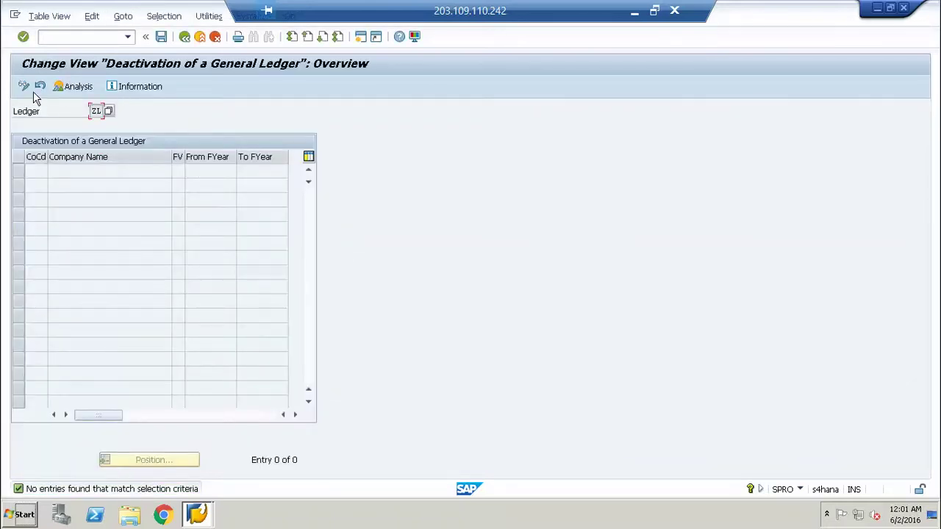
- Reopen the ledger deactivation settings with ledger 0L as the work area and check its company codes
{"action": "left_click", "coordinate": [185, 38]}
{"action": "left_click", "coordinate": [117, 286]}
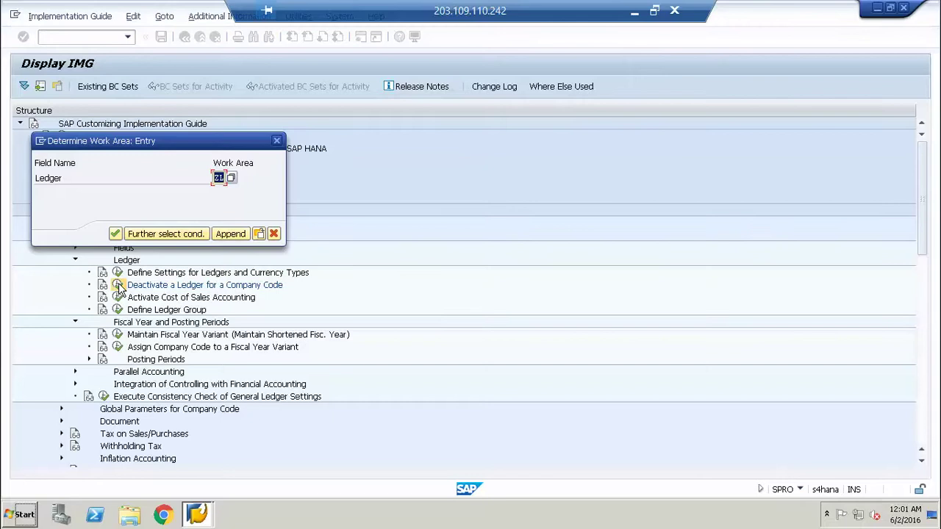
{"action": "type", "text": "0L"}
{"action": "key", "text": "Return"}
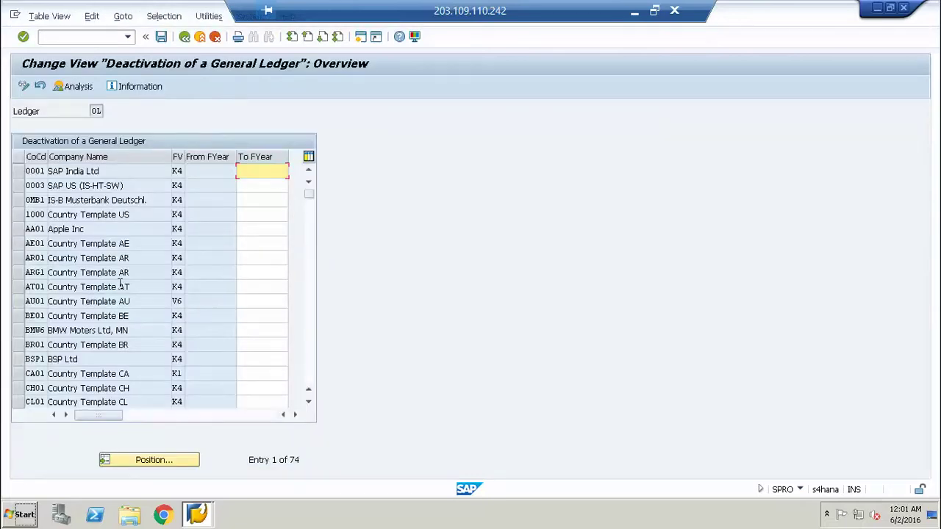
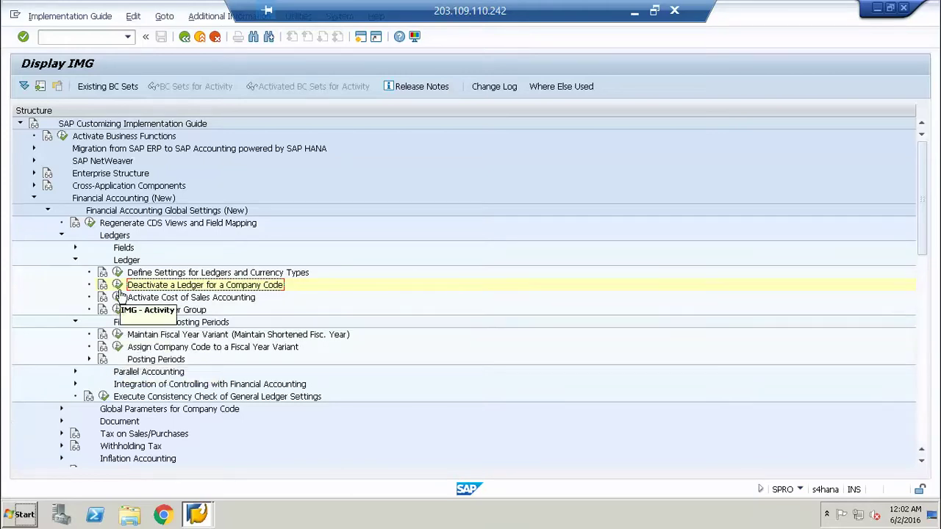
- Open the company code settings of leading ledger 0L in the settings for ledgers and currency types
{"action": "left_click", "coordinate": [118, 273]}
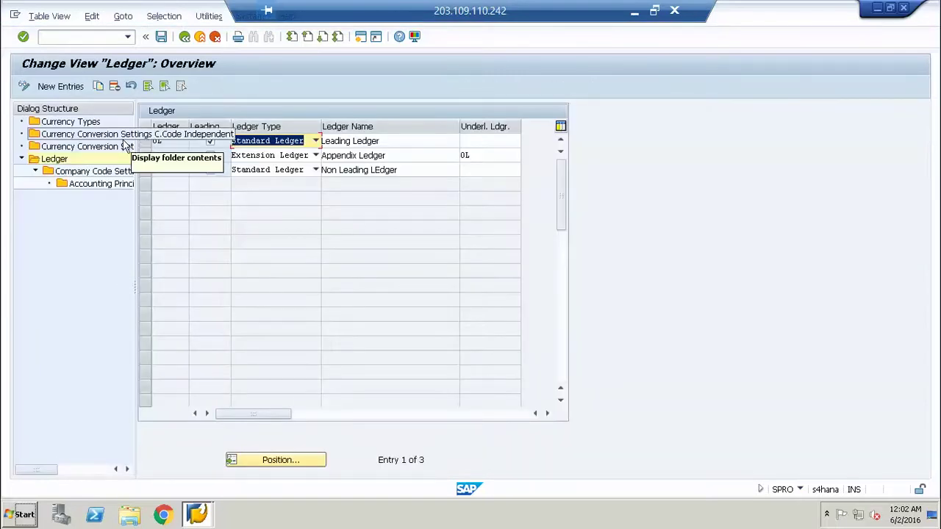
{"action": "double_click", "coordinate": [108, 175]}
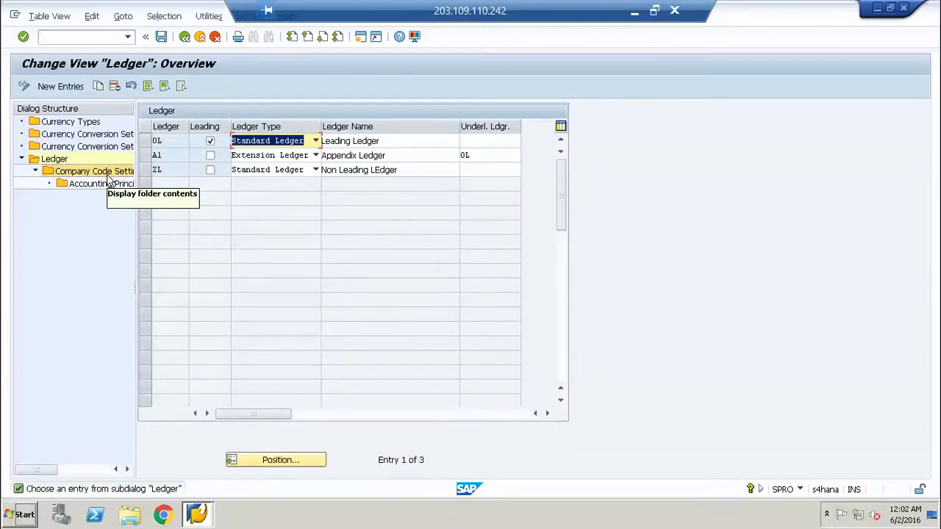
{"action": "double_click", "coordinate": [104, 187]}
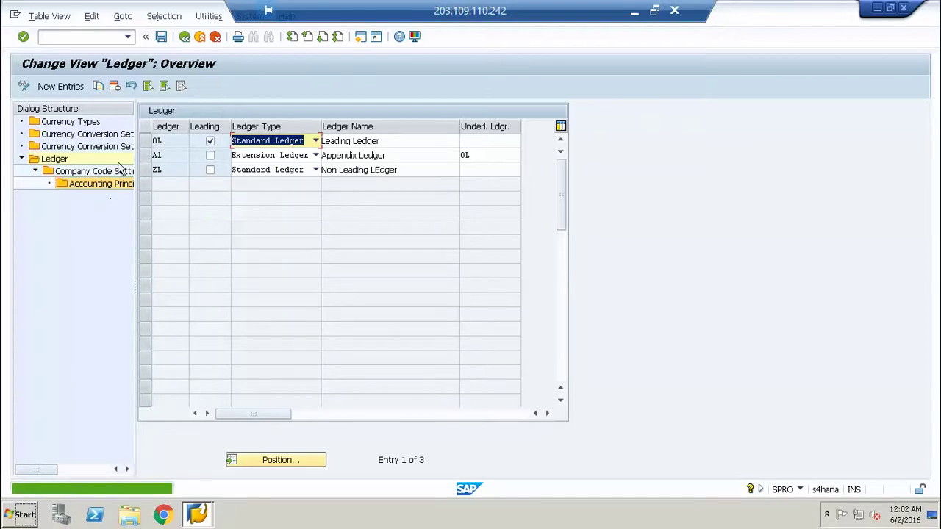
{"action": "left_click", "coordinate": [145, 142]}
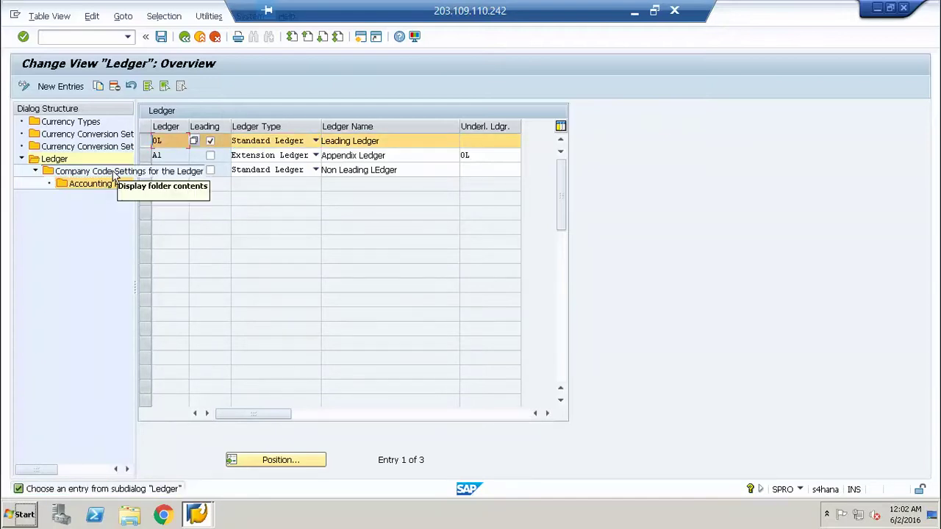
{"action": "left_click", "coordinate": [107, 187]}
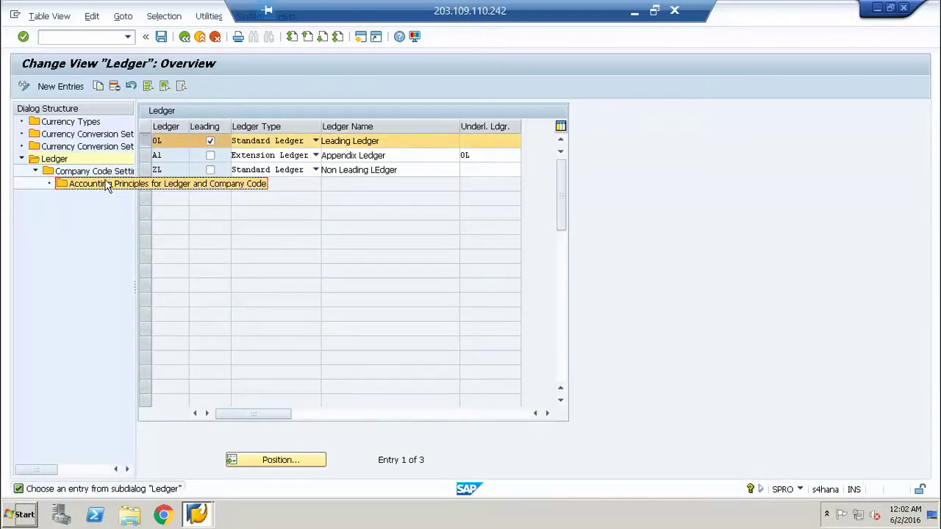
{"action": "double_click", "coordinate": [106, 175]}
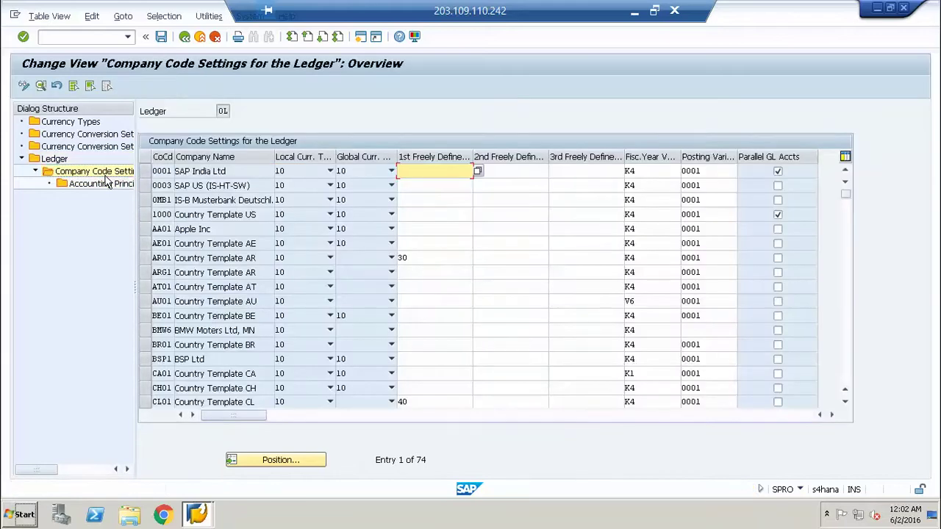
- Turn on parallel G/L accounts for company code AA01 (Apple Inc) in ledger 0L
{"action": "left_click", "coordinate": [421, 229]}
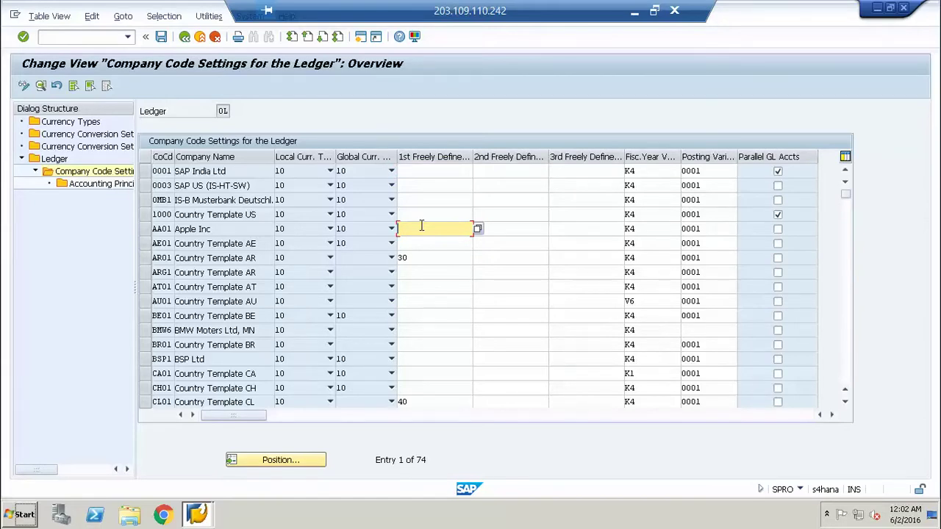
{"action": "key", "text": "Tab"}
{"action": "key", "text": "Tab"}
{"action": "key", "text": "Tab"}
{"action": "key", "text": "Tab"}
{"action": "key", "text": "Tab"}
{"action": "key", "text": "Tab"}
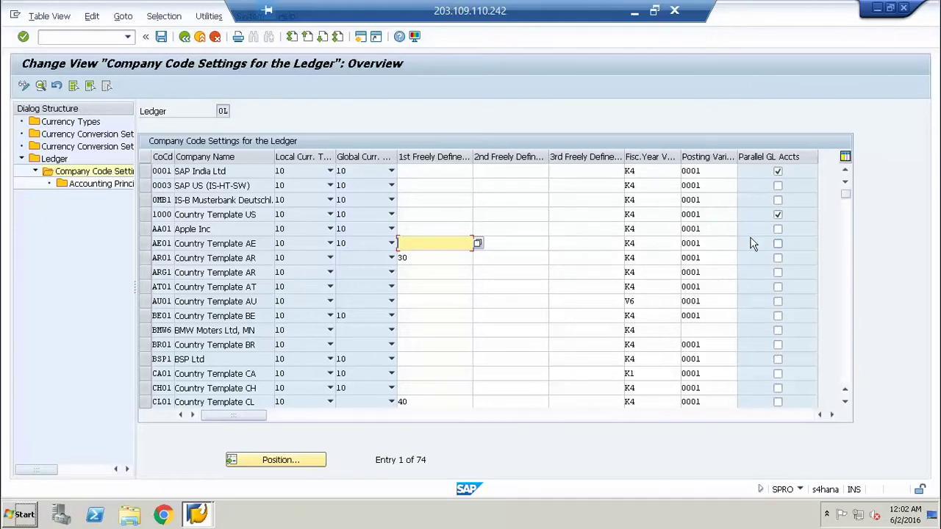
{"action": "left_click", "coordinate": [779, 229]}
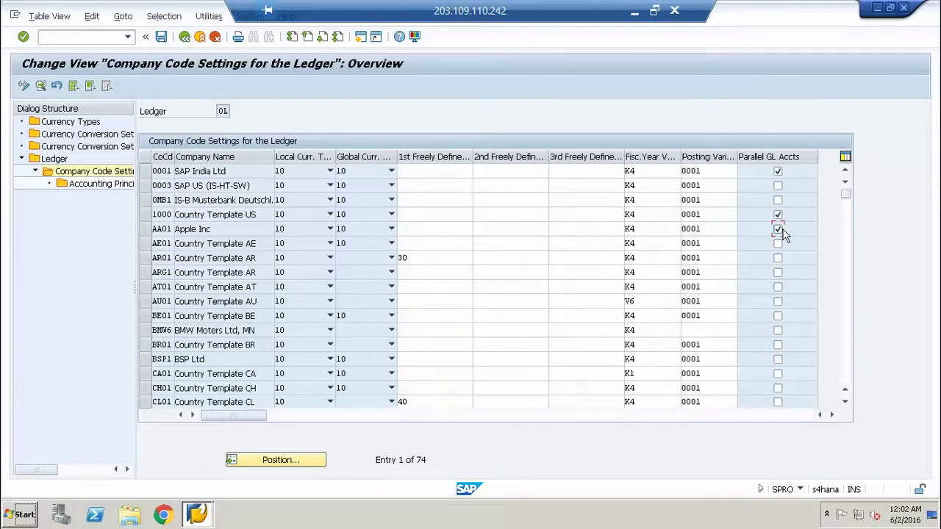
- Look up values for AA01's first freely defined currency without editing entries, and turn off its parallel G/L accounts indicator
{"action": "left_click", "coordinate": [444, 230]}
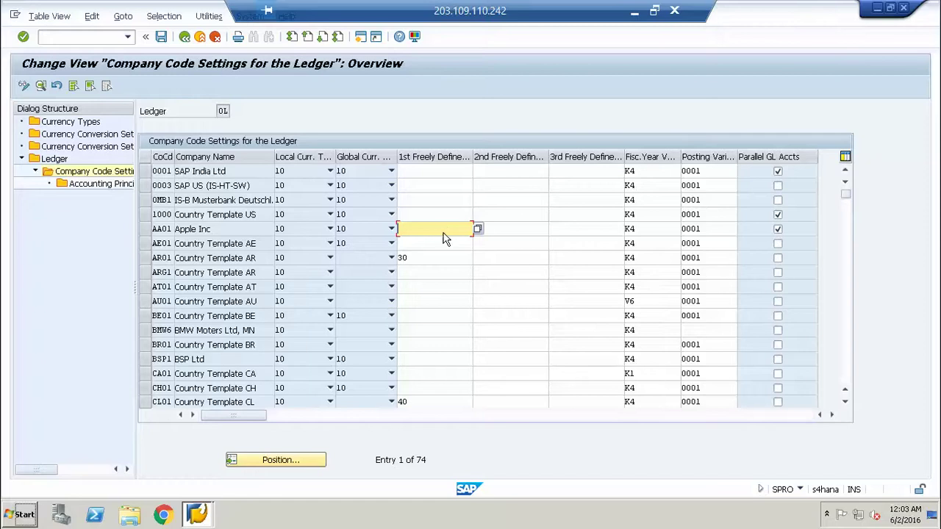
{"action": "key", "text": "F4"}
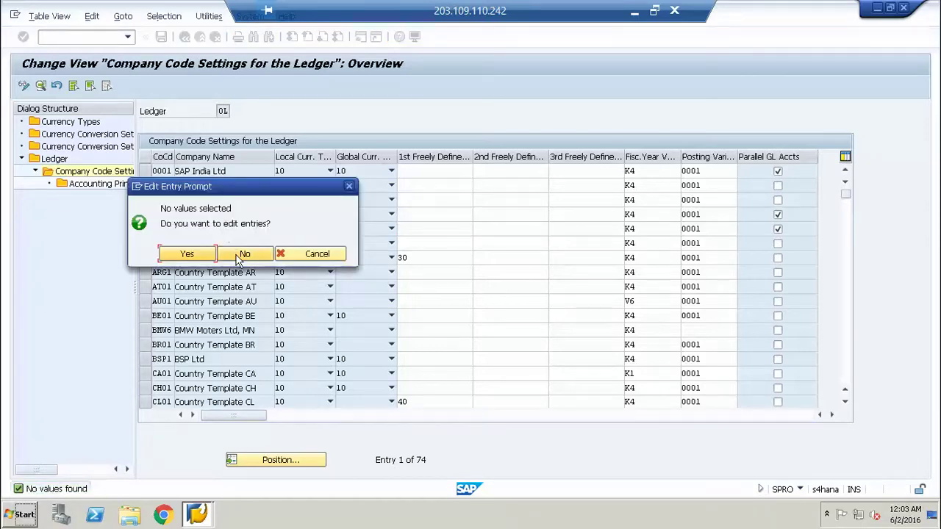
{"action": "left_click", "coordinate": [240, 254]}
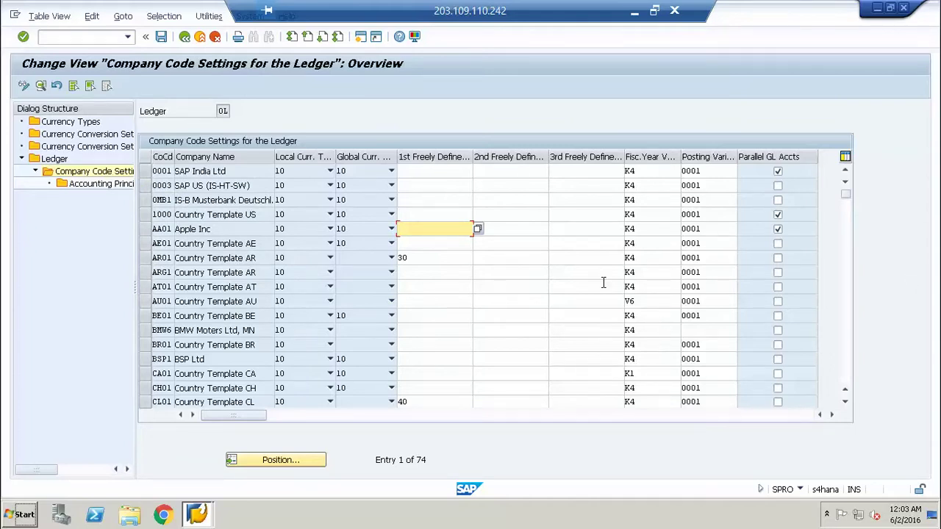
{"action": "left_click", "coordinate": [778, 233]}
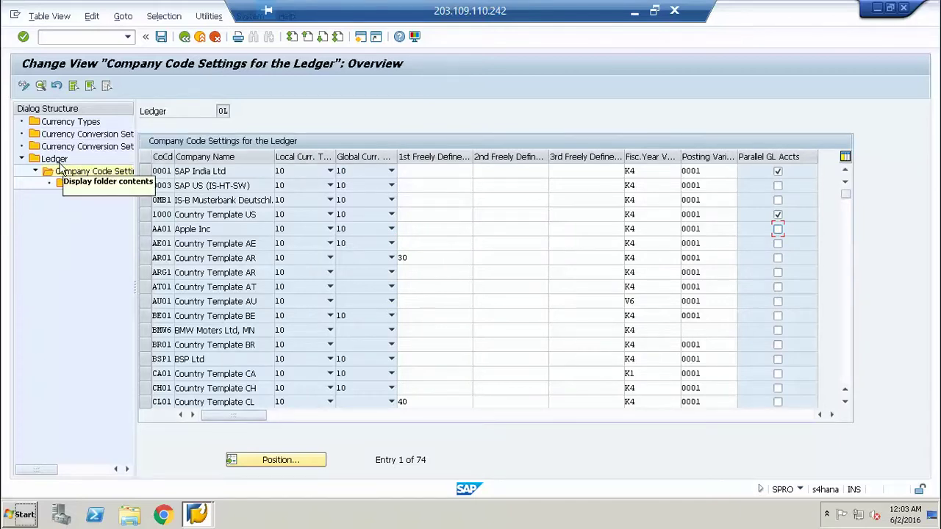
- Add accounting principle LOC (local) as a new entry for ledger 0L and company code AA01
{"action": "left_click", "coordinate": [143, 229]}
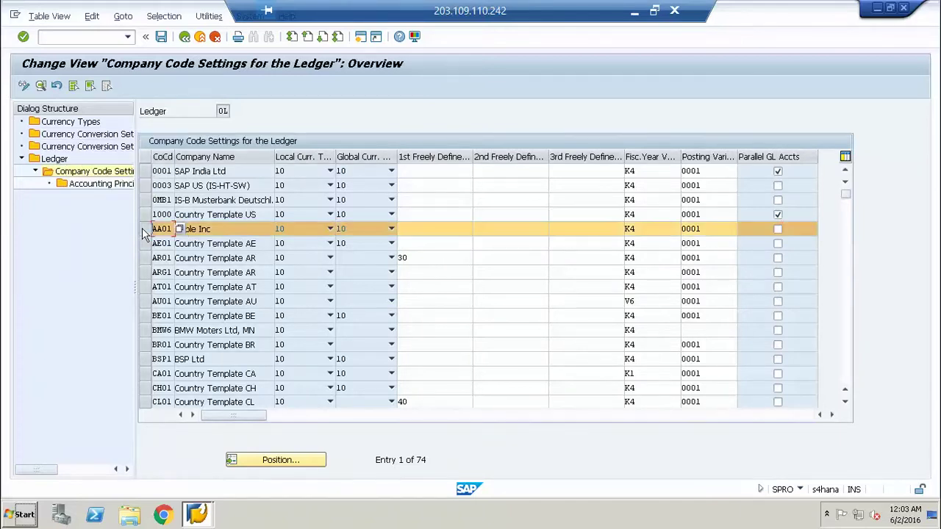
{"action": "double_click", "coordinate": [95, 186]}
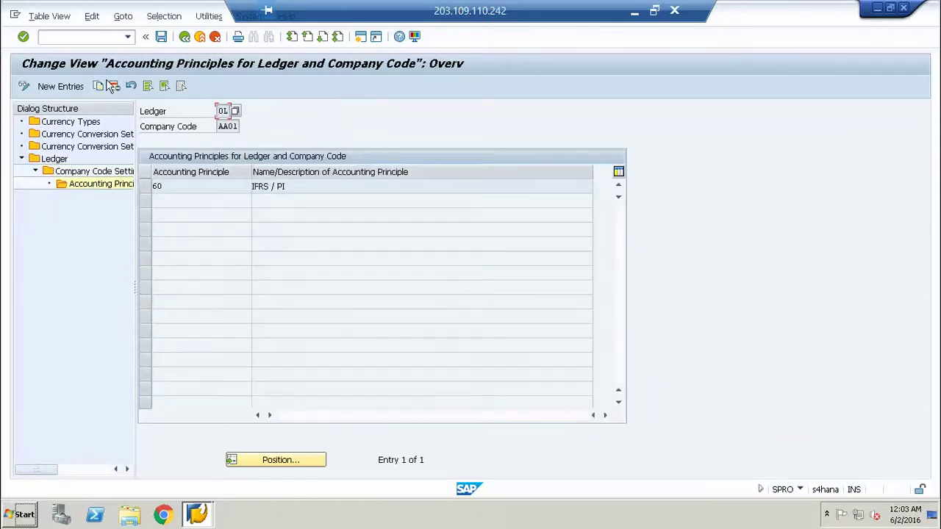
{"action": "left_click", "coordinate": [64, 87]}
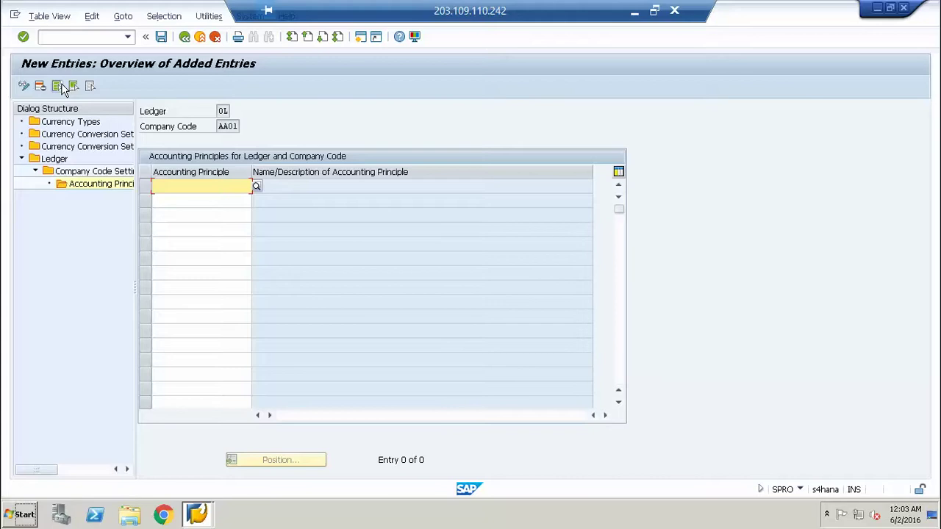
{"action": "key", "text": "F4"}
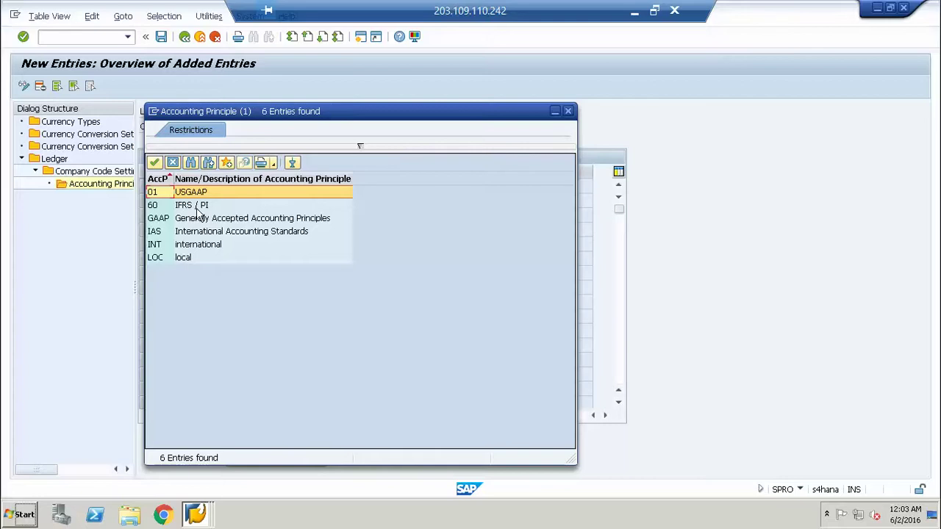
{"action": "double_click", "coordinate": [184, 258]}
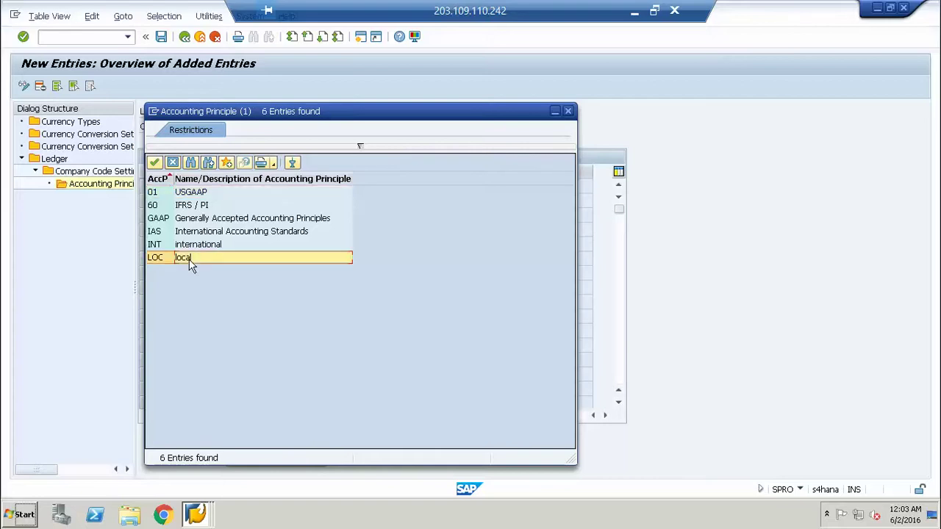
{"action": "key", "text": "Return"}
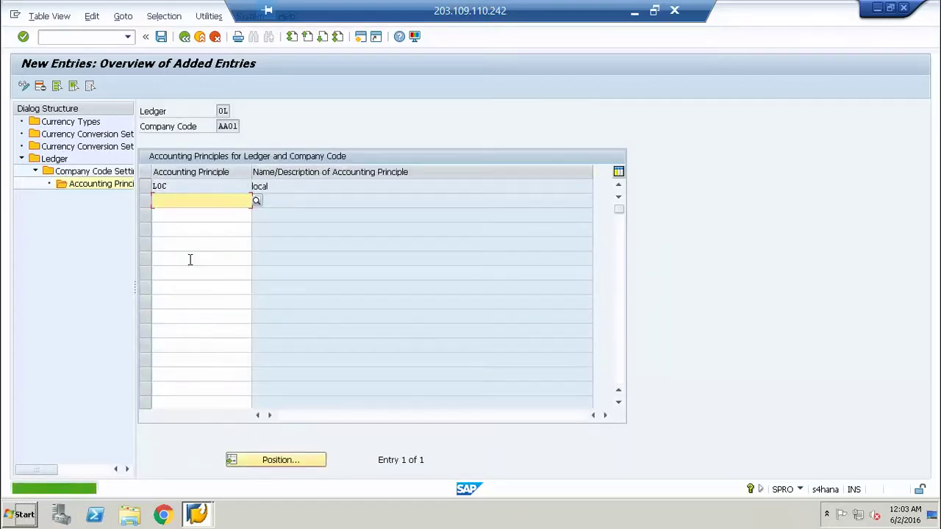
- Save the new accounting principle entry to customizing request S04K900030 and acknowledge the messages
{"action": "left_click", "coordinate": [163, 37]}
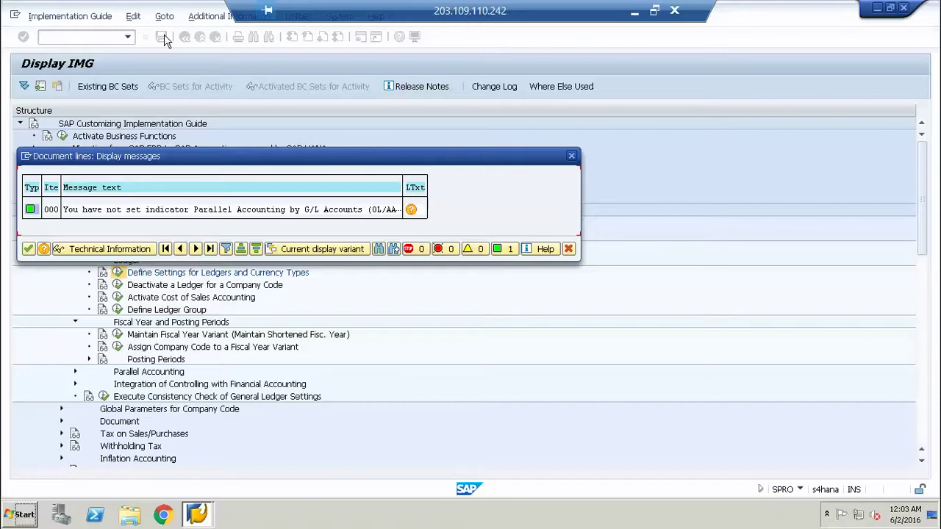
{"action": "key", "text": "Return"}
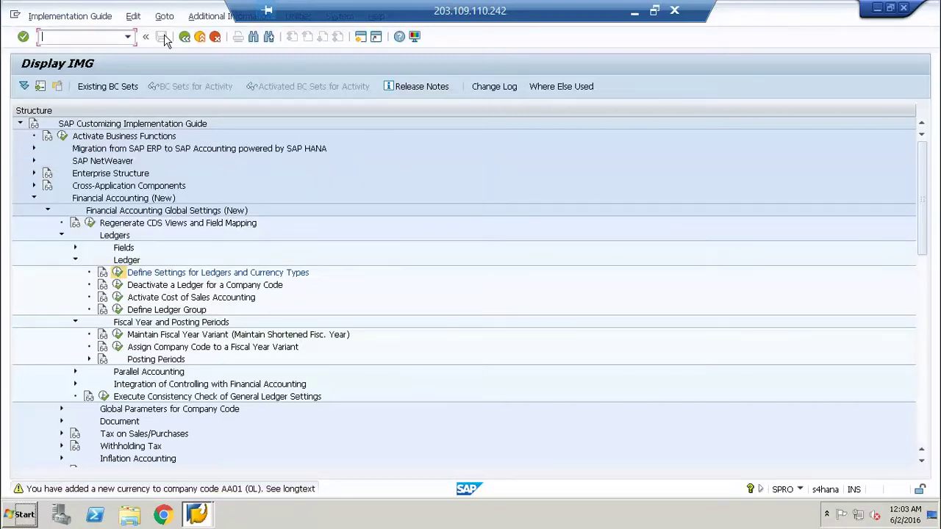
{"action": "left_click", "coordinate": [164, 37]}
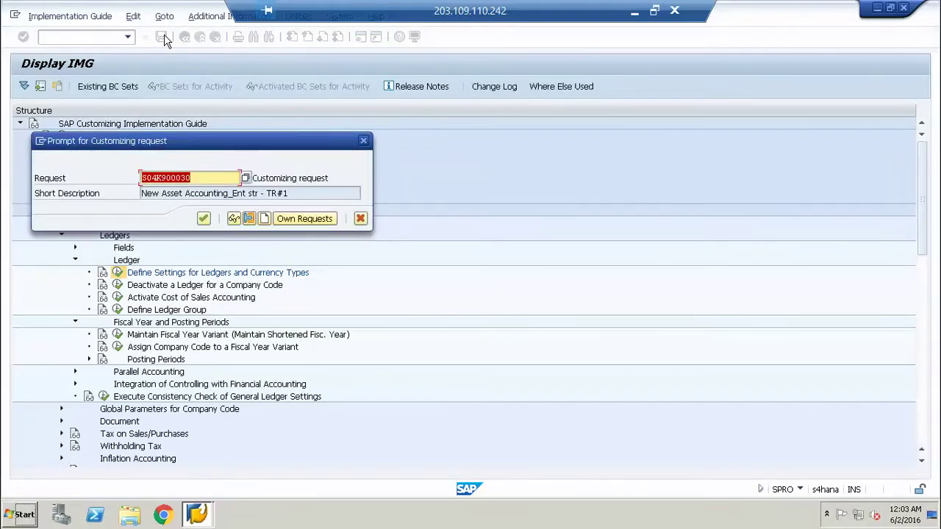
{"action": "key", "text": "Return"}
{"action": "key", "text": "Return"}
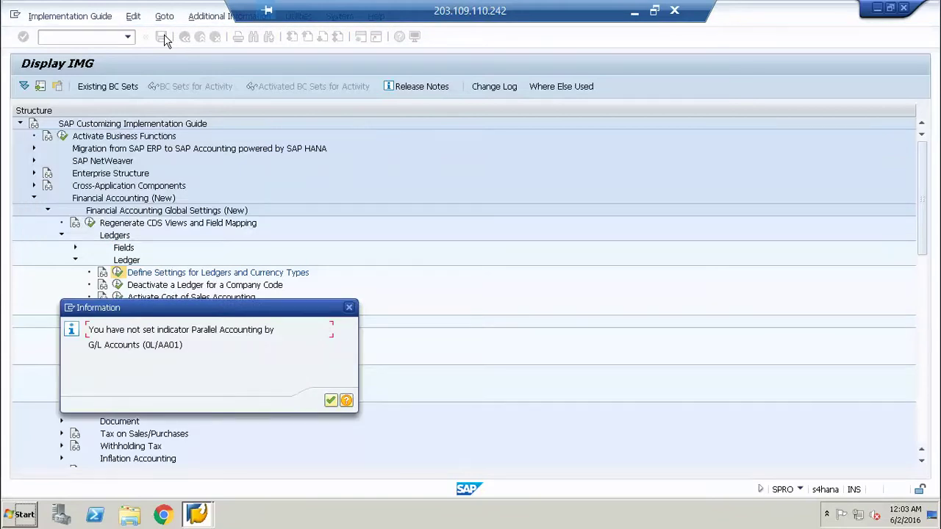
{"action": "key", "text": "Return"}
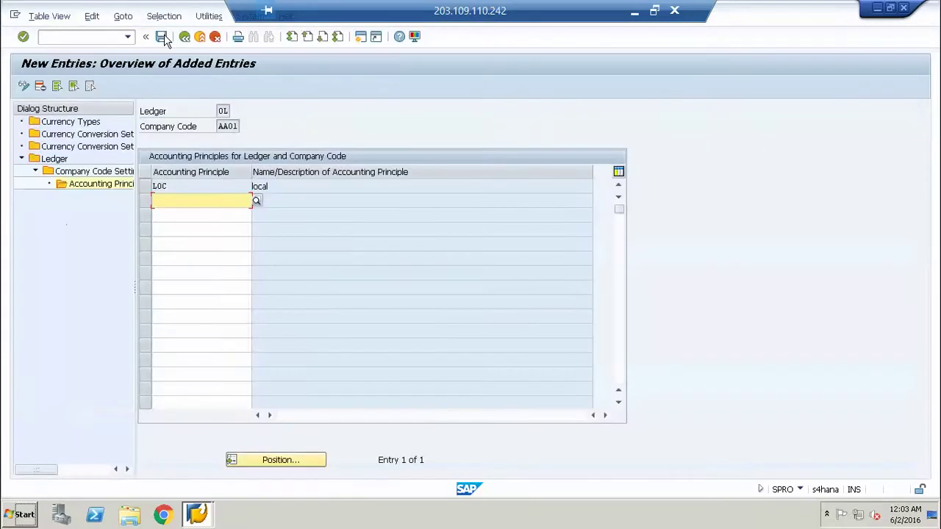
- Set the parallel G/L accounts indicator for company code AA01 in ledger 0L, save, and return to the implementation guide
{"action": "left_click", "coordinate": [60, 177]}
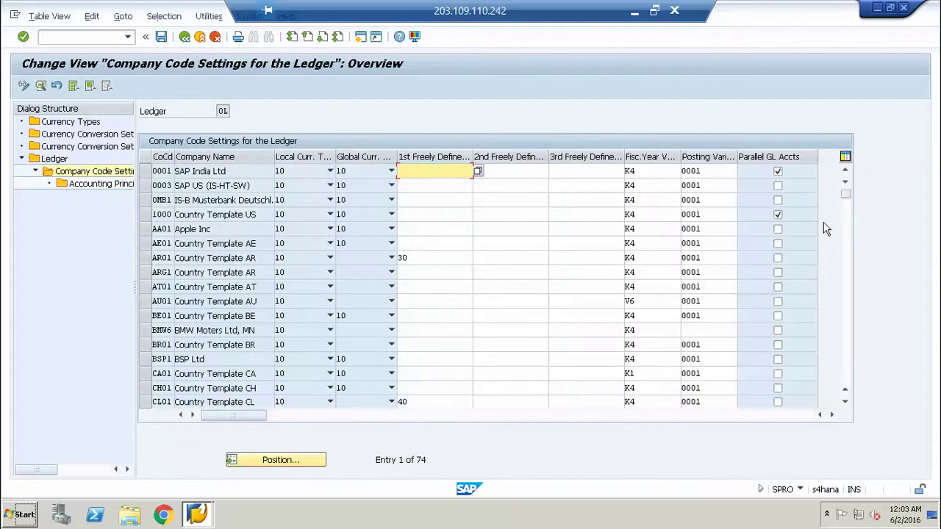
{"action": "left_click", "coordinate": [783, 236]}
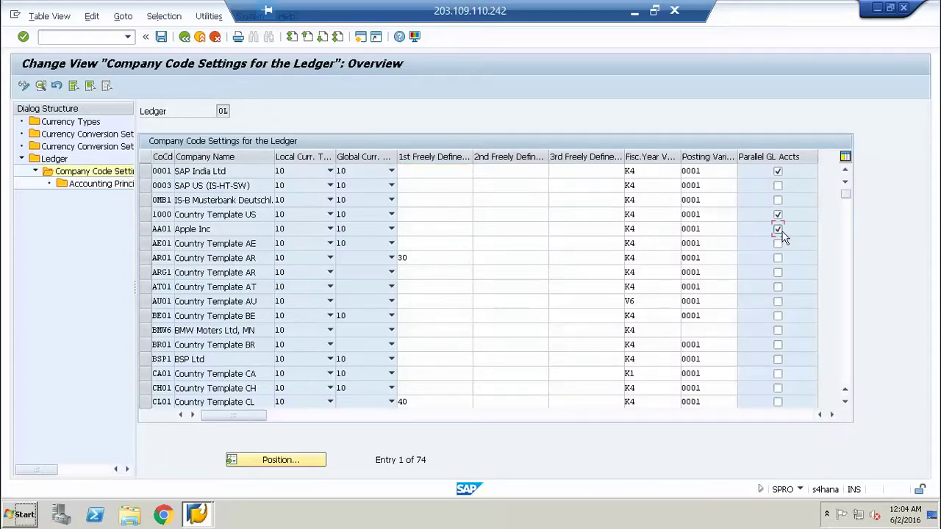
{"action": "key", "text": "ctrl+s"}
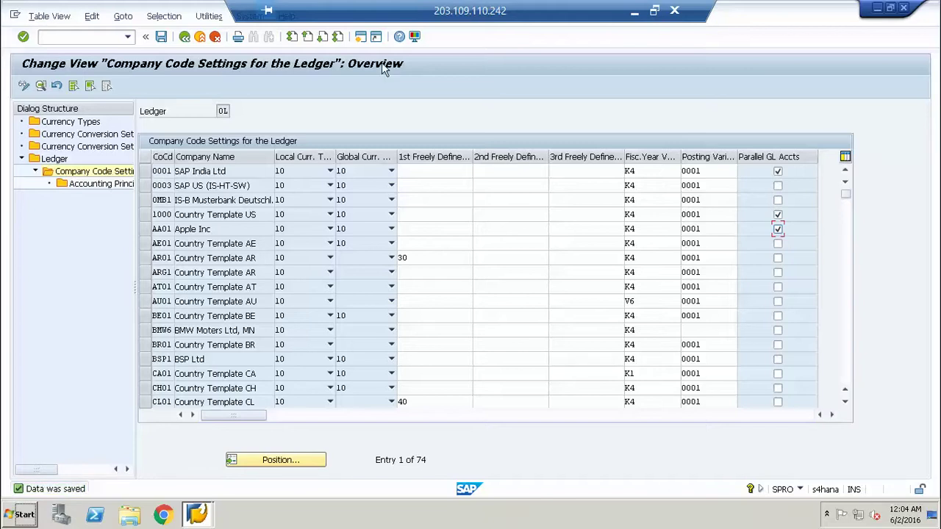
{"action": "left_click", "coordinate": [185, 37]}
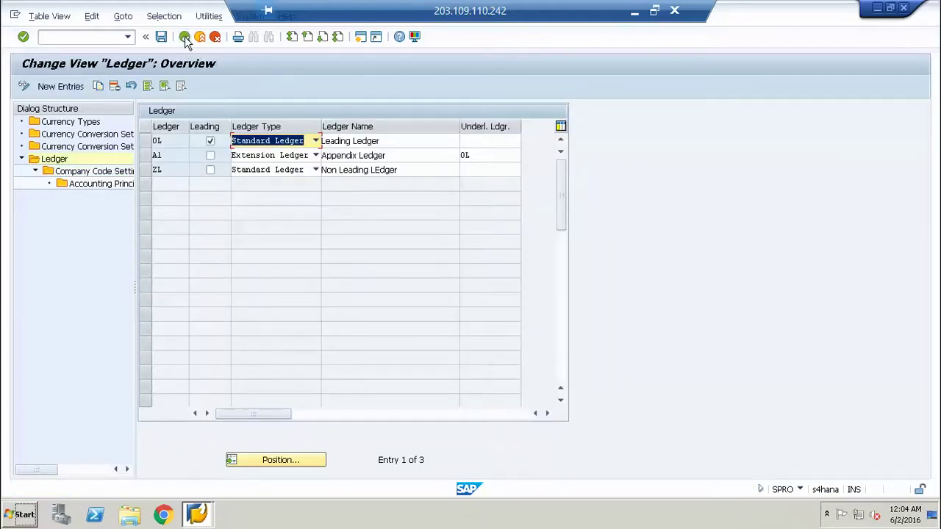
{"action": "left_click", "coordinate": [185, 37]}
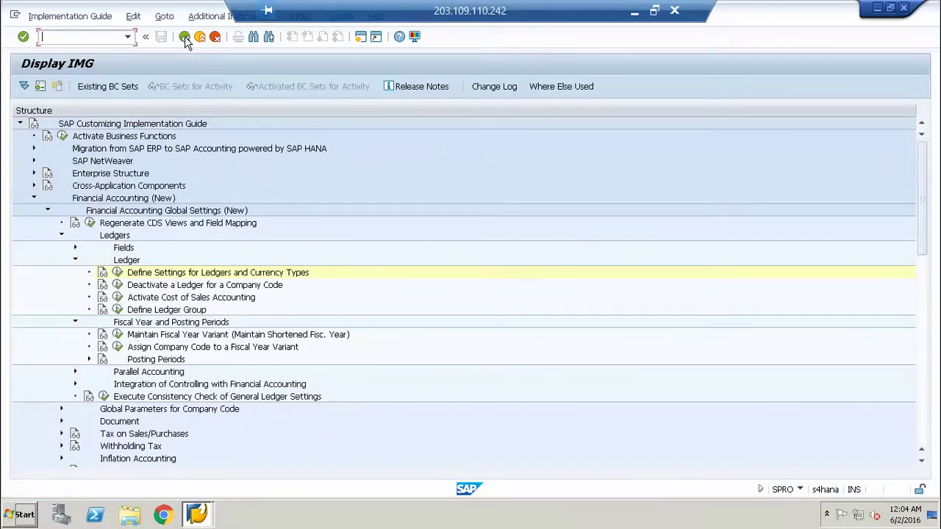
- Open a new session, start transaction FB50L and display the last posted G/L document in company code AA01
{"action": "left_click", "coordinate": [200, 513]}
{"action": "left_click", "coordinate": [463, 239]}
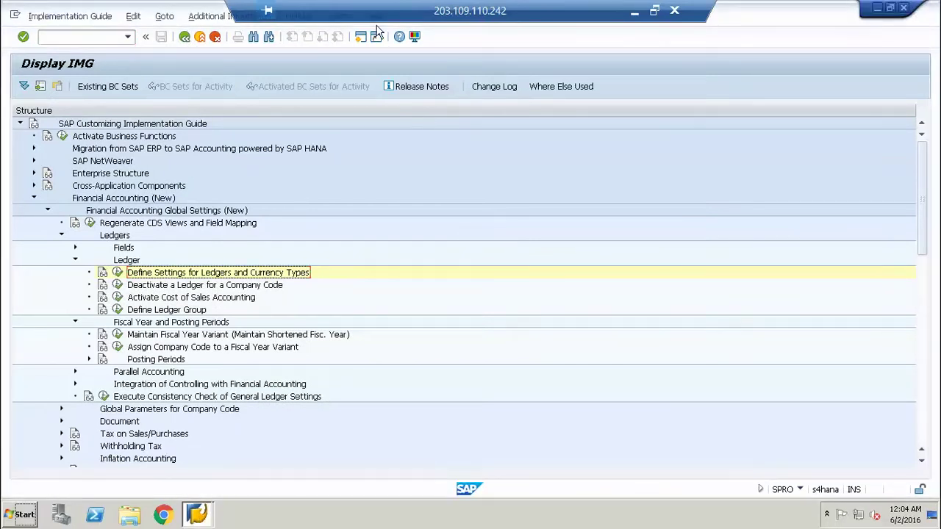
{"action": "left_click", "coordinate": [361, 42]}
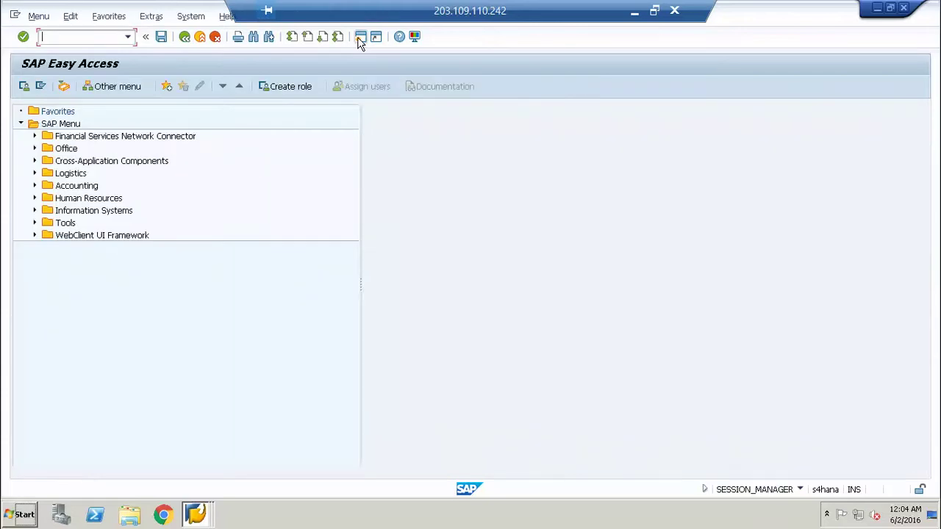
{"action": "type", "text": "fb50l"}
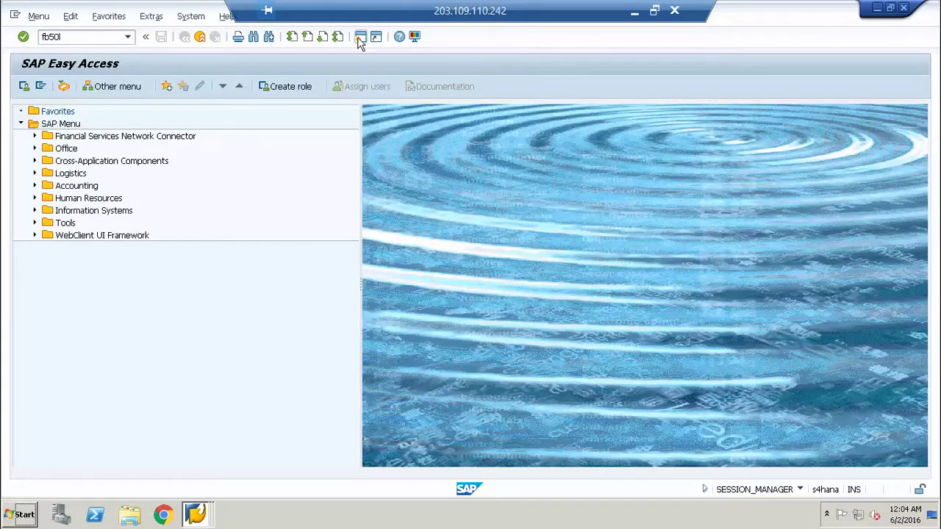
{"action": "key", "text": "Return"}
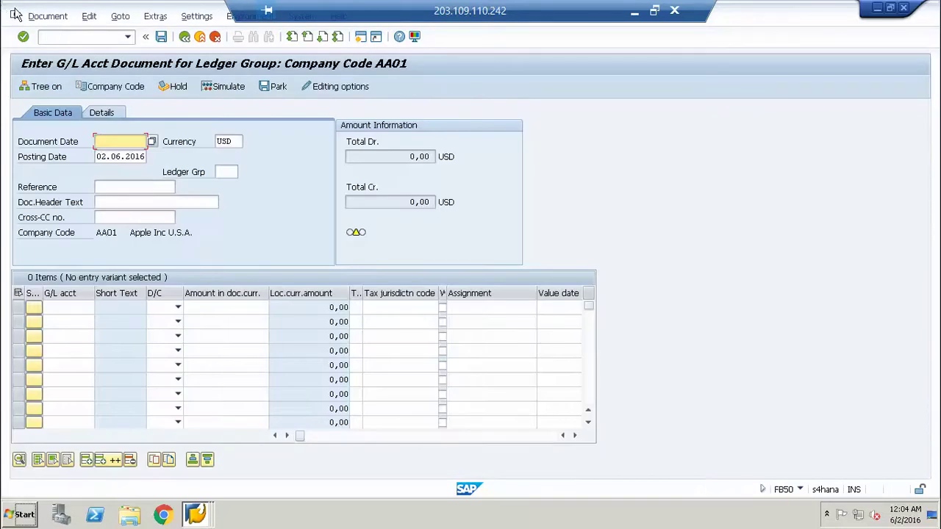
{"action": "left_click", "coordinate": [38, 18]}
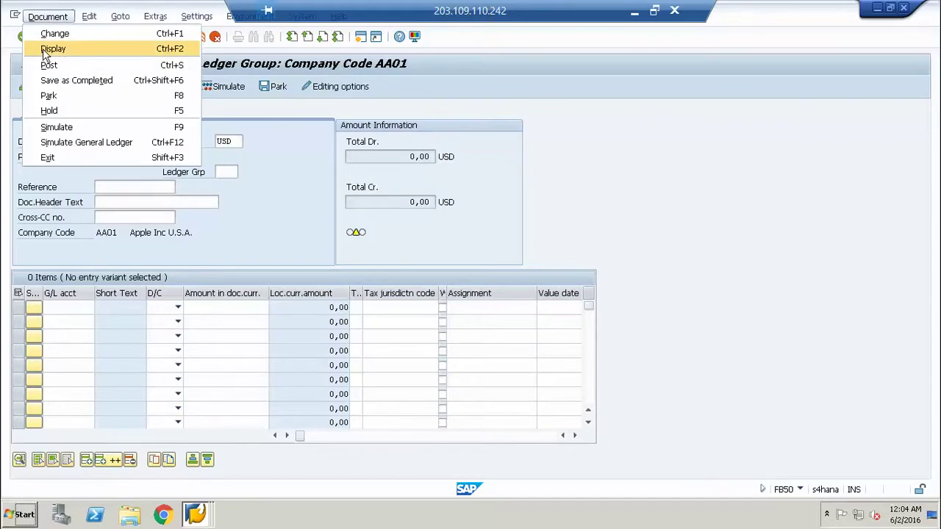
{"action": "left_click", "coordinate": [47, 50]}
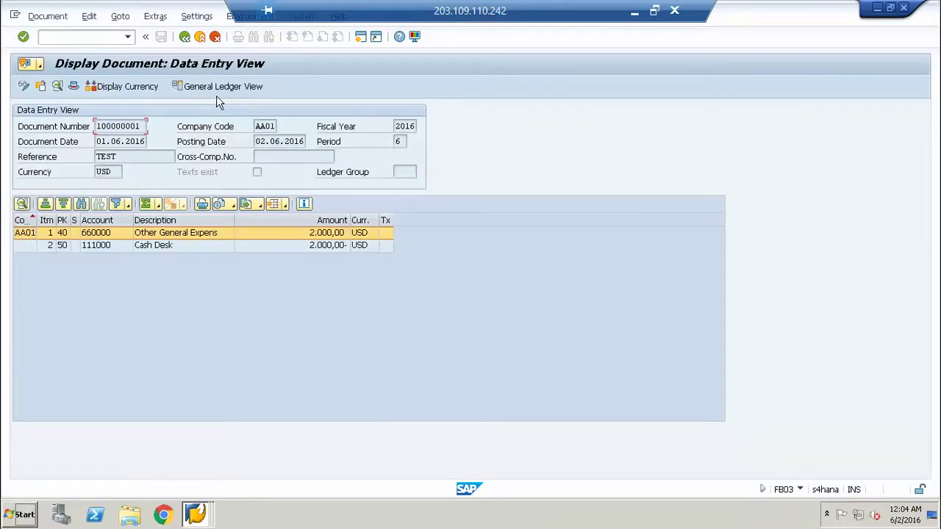
- Examine the posted document in the general ledger view and other ledgers, and exit G/L document entry without saving
{"action": "left_click", "coordinate": [221, 88]}
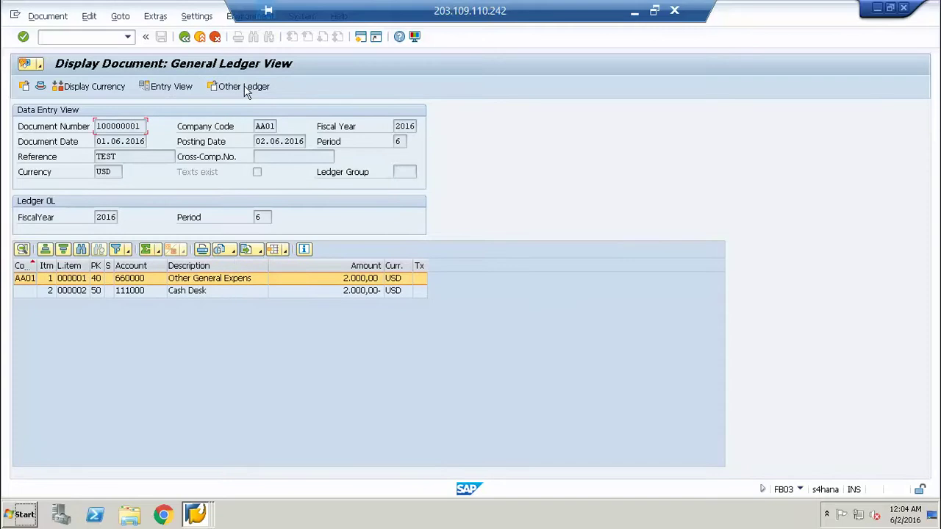
{"action": "left_click", "coordinate": [247, 90]}
{"action": "left_click", "coordinate": [247, 89]}
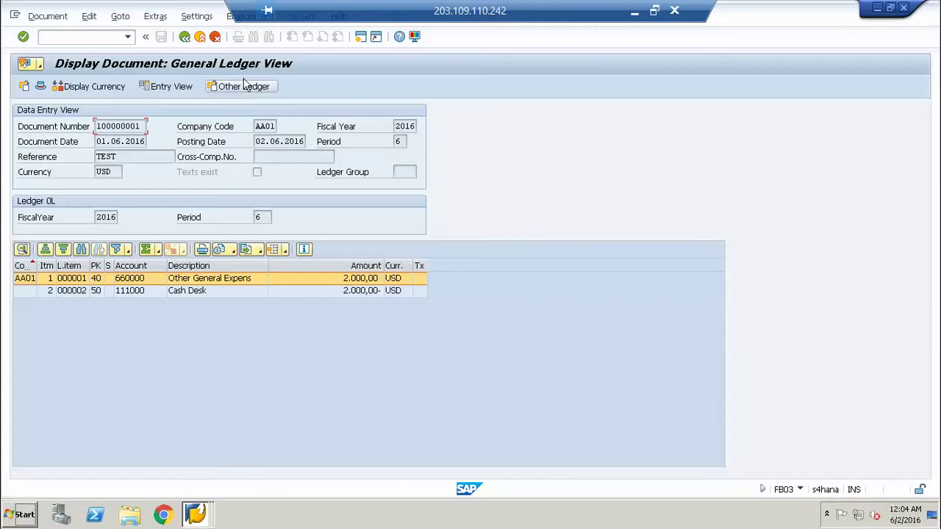
{"action": "left_click", "coordinate": [199, 38]}
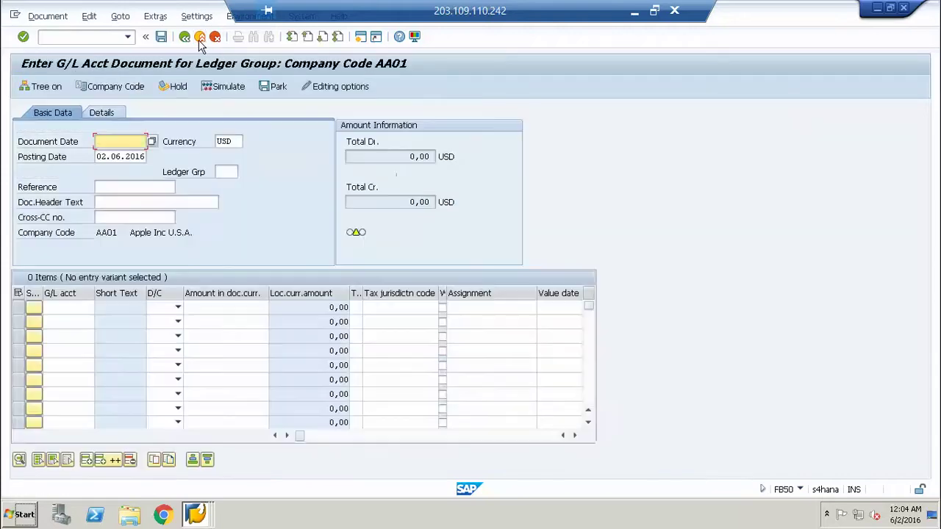
{"action": "left_click", "coordinate": [199, 38]}
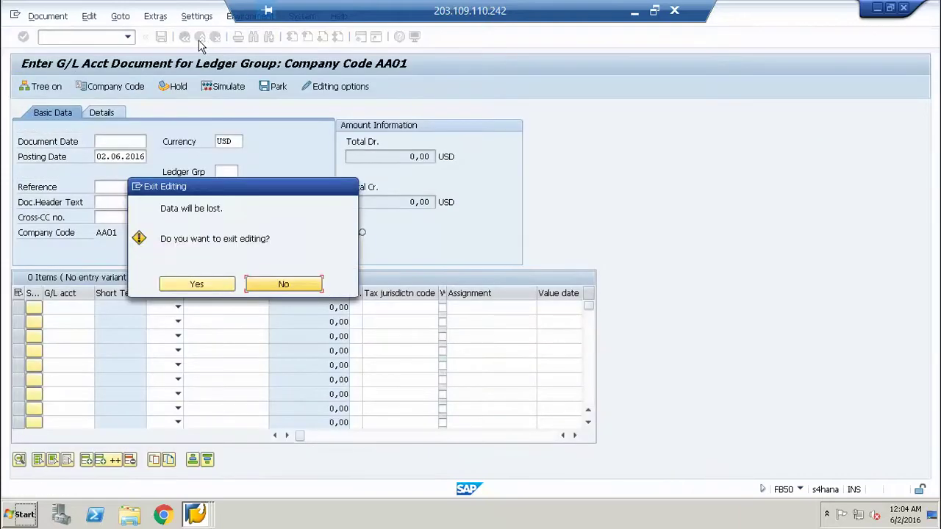
{"action": "left_click", "coordinate": [197, 285]}
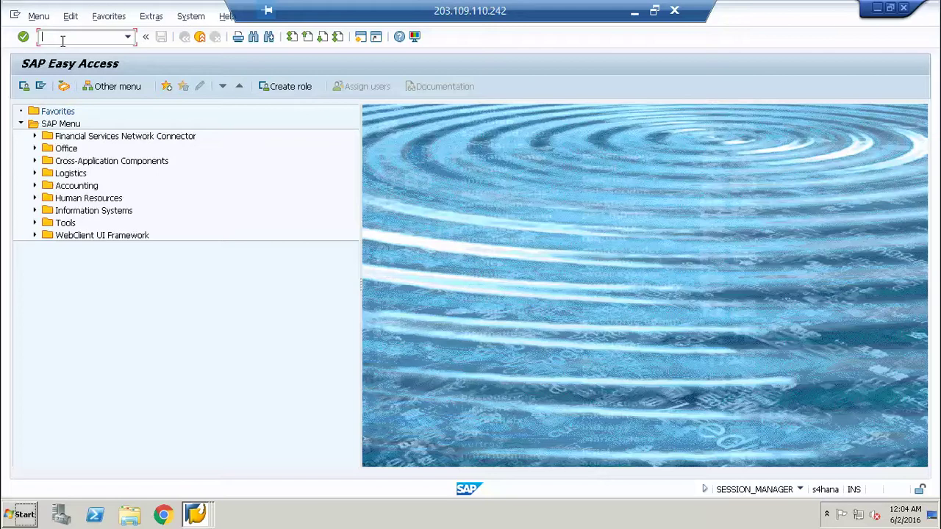
{"action": "left_click", "coordinate": [757, 526]}
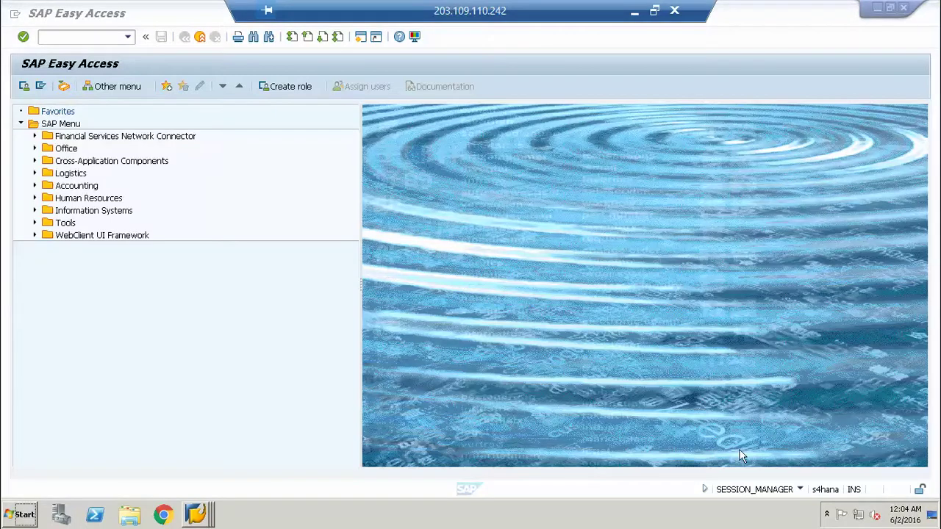
{"action": "key", "text": "alt+Tab"}
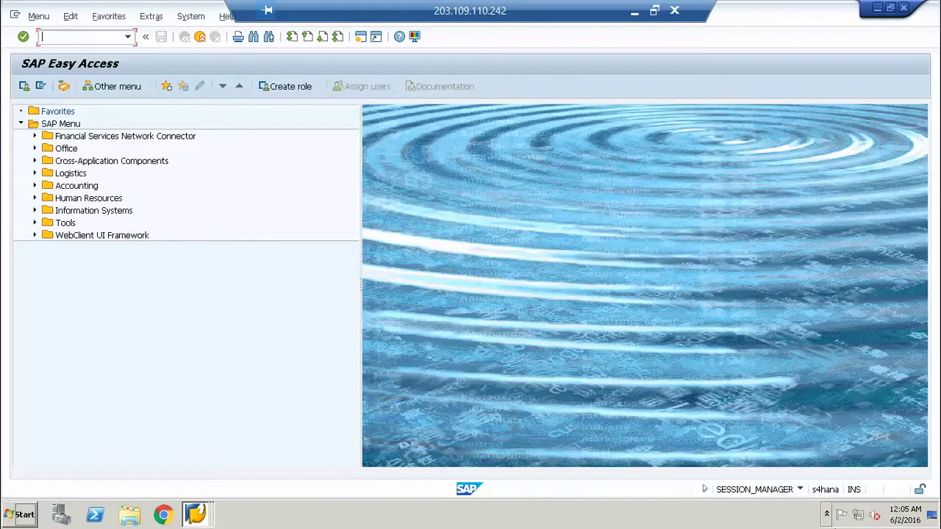
{"action": "left_click", "coordinate": [788, 526]}
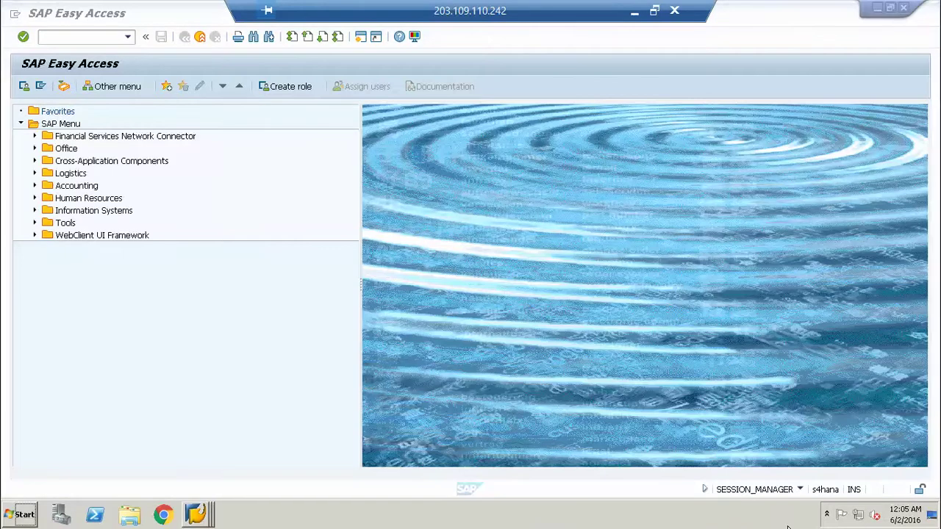
{"action": "left_click", "coordinate": [664, 154]}
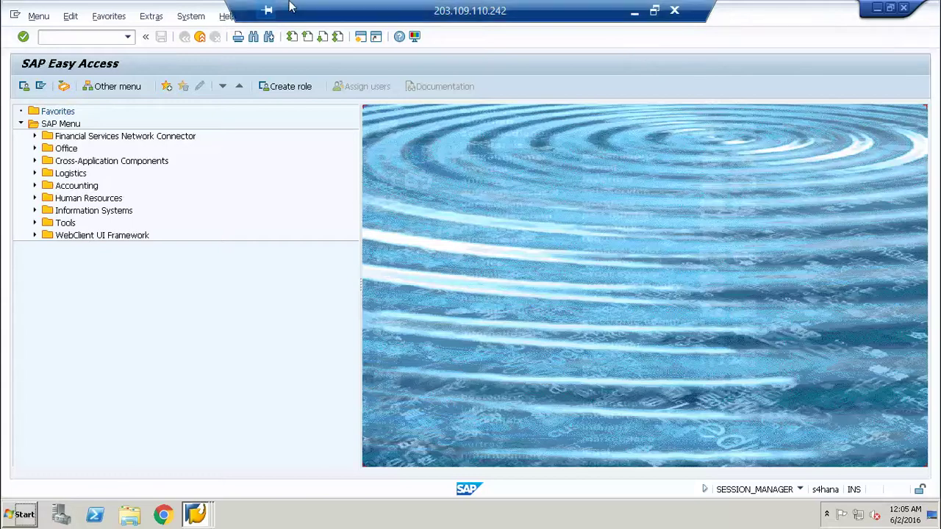
- Start transaction SPRO, open the SAP Reference IMG and expand Financial Accounting (New) down to the Asset Accounting (New) activities
{"action": "left_click", "coordinate": [77, 40]}
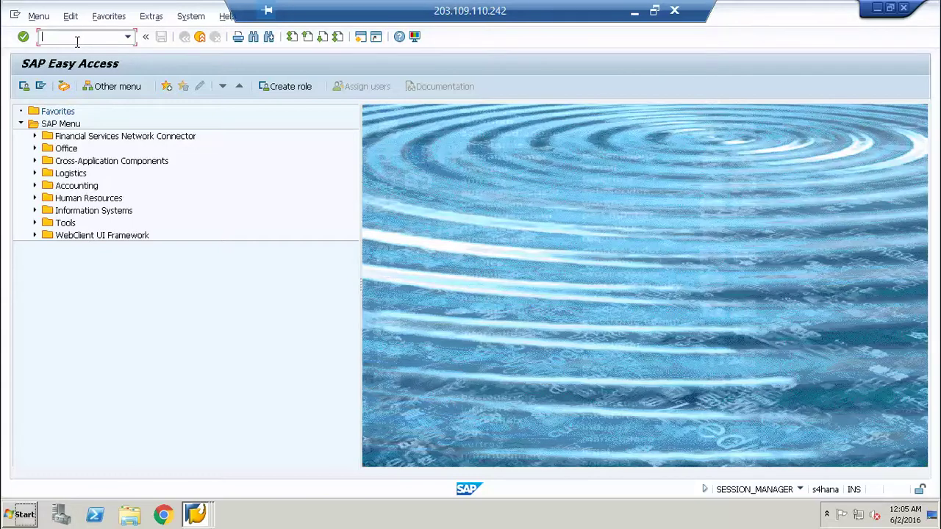
{"action": "type", "text": "spro"}
{"action": "key", "text": "Return"}
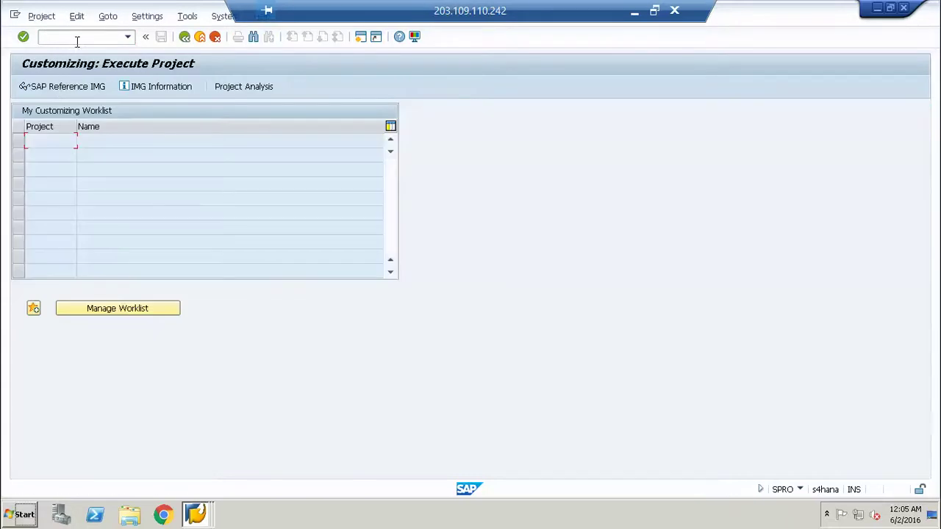
{"action": "left_click", "coordinate": [57, 87]}
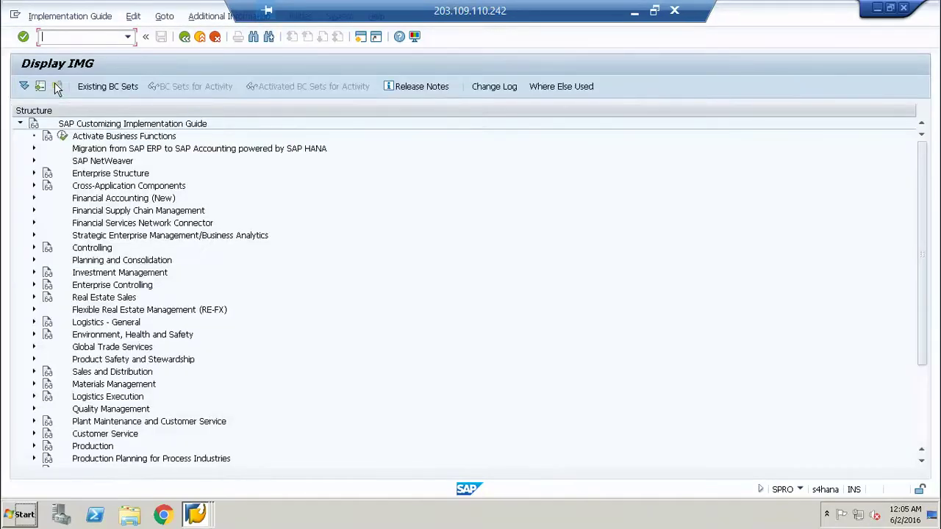
{"action": "left_click", "coordinate": [34, 199]}
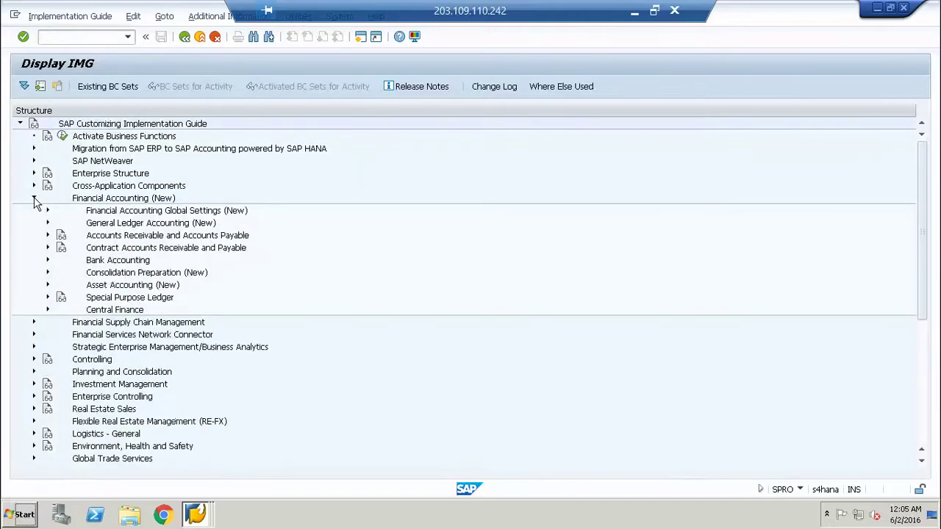
{"action": "left_click", "coordinate": [104, 287]}
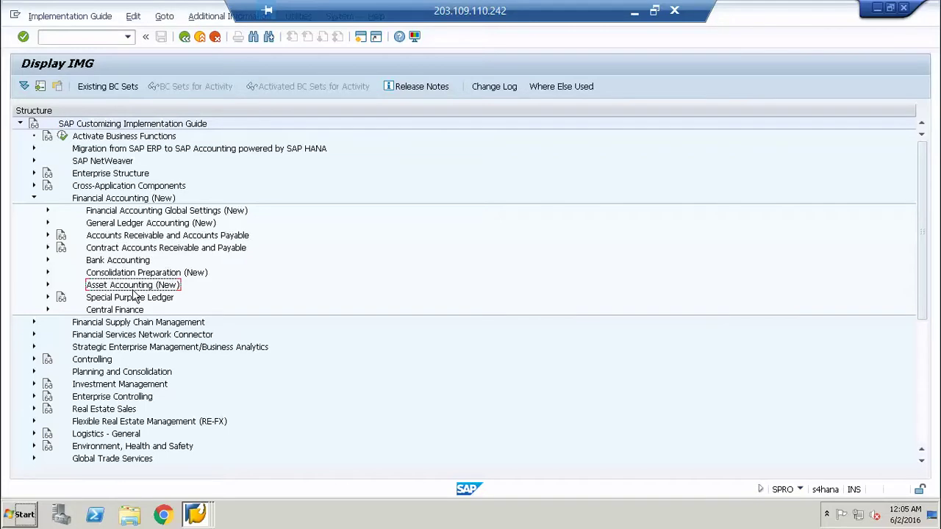
{"action": "left_click", "coordinate": [48, 286]}
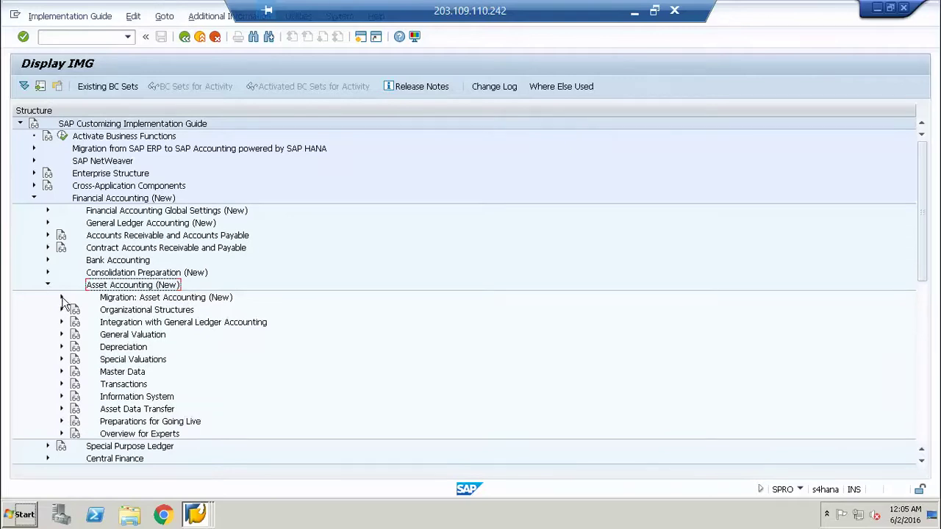
{"action": "left_click", "coordinate": [63, 299]}
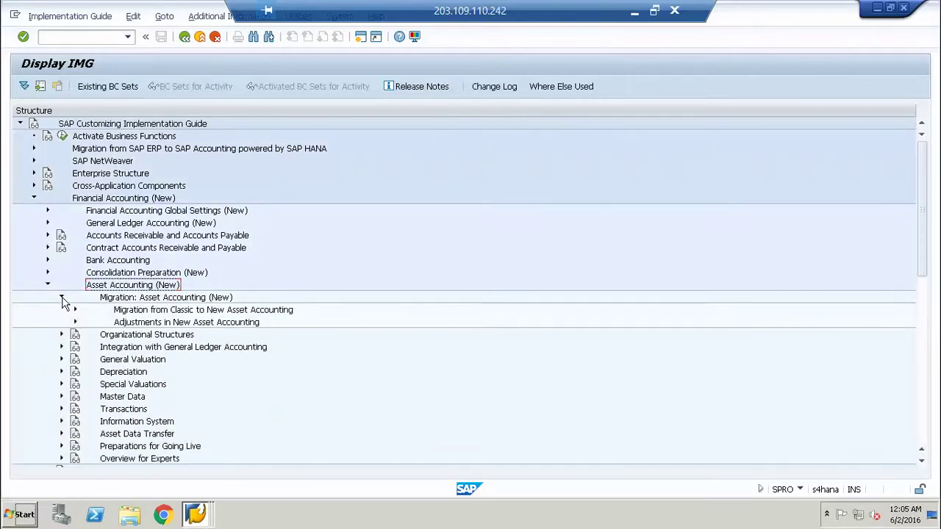
{"action": "left_click", "coordinate": [75, 311]}
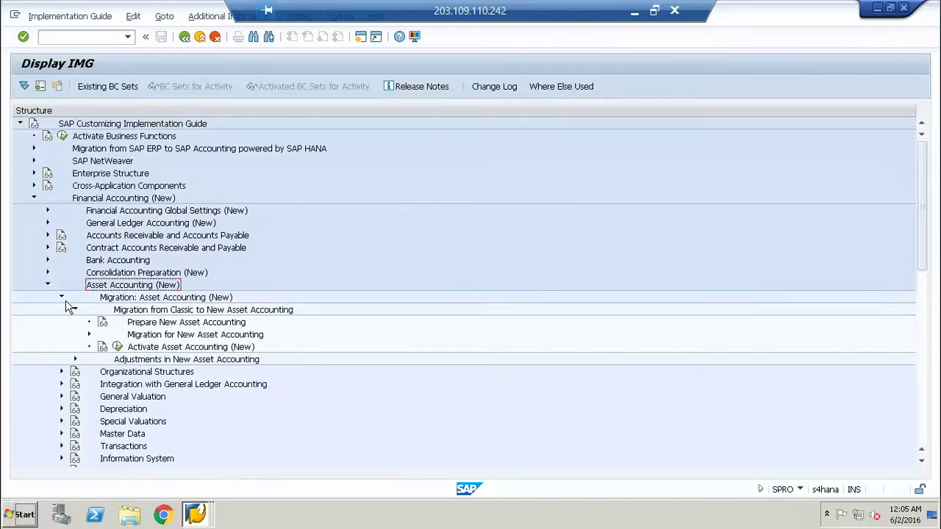
{"action": "left_click", "coordinate": [62, 298]}
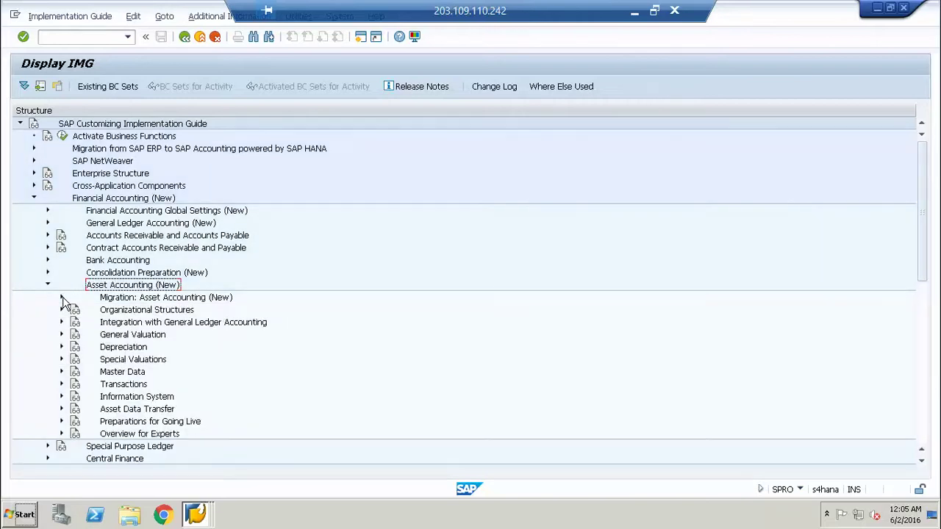
- Check the country-specific settings under Organizational Structures for country US and return to the implementation guide
{"action": "left_click", "coordinate": [61, 310]}
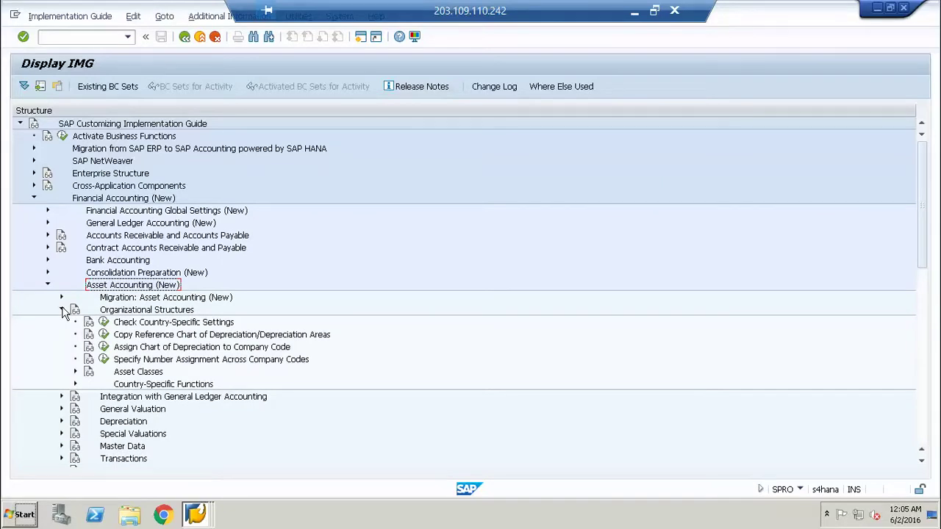
{"action": "left_click", "coordinate": [104, 324]}
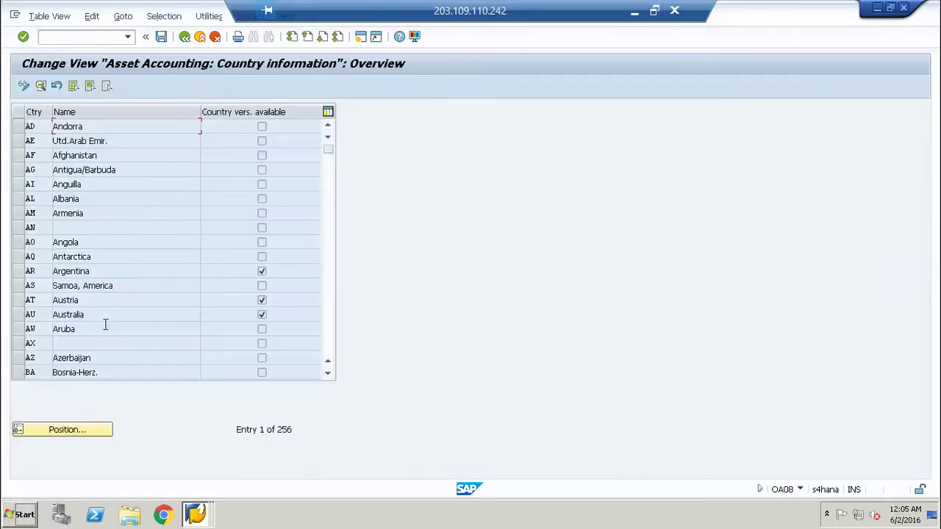
{"action": "left_click", "coordinate": [83, 430]}
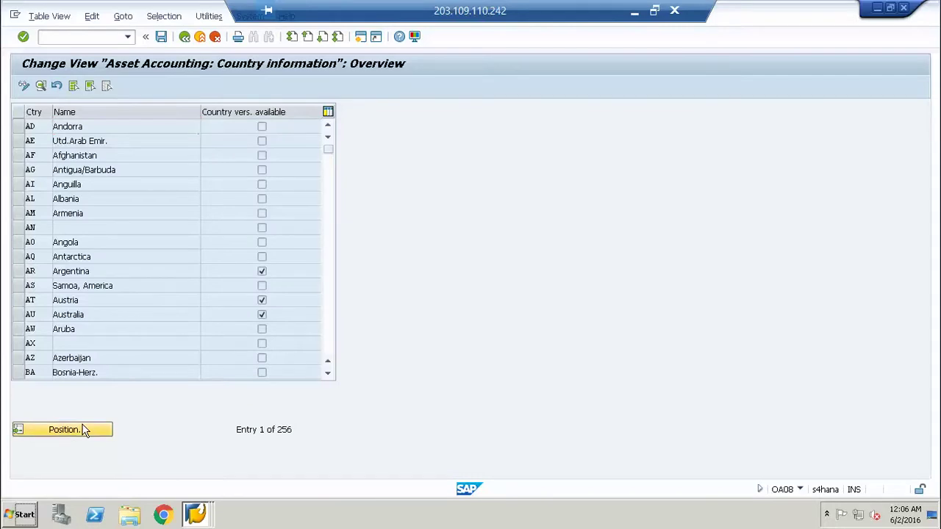
{"action": "type", "text": "US"}
{"action": "key", "text": "Return"}
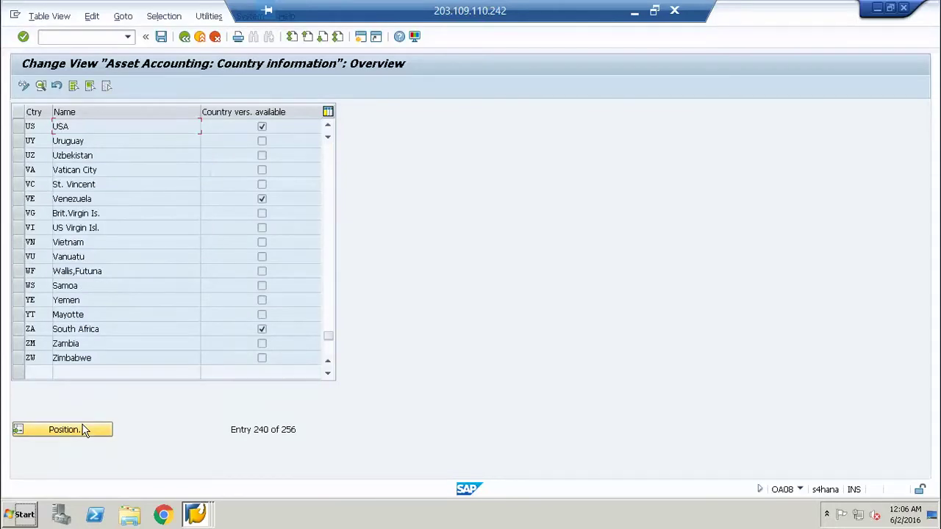
{"action": "left_click", "coordinate": [185, 37]}
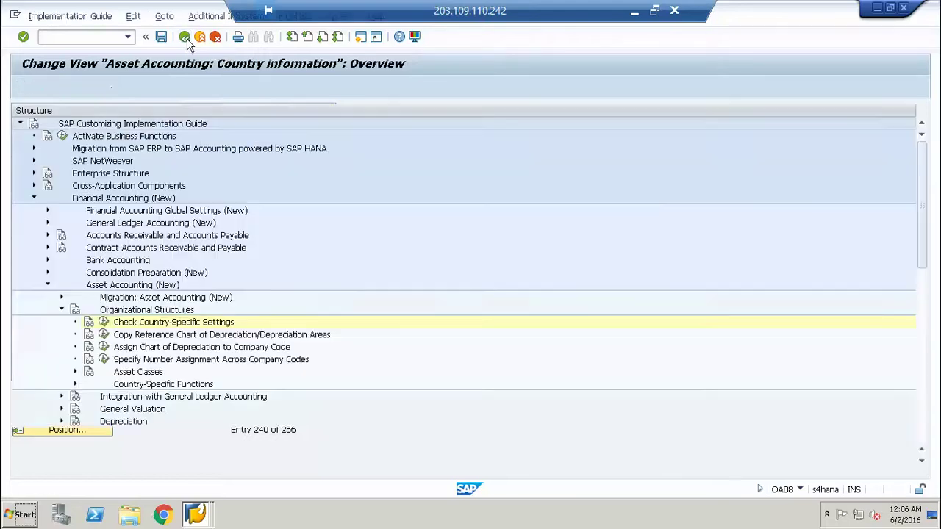
- Using the Copy Reference Chart of Depreciation activity, copy the USA sample chart of depreciation 0US to chart AUS
{"action": "left_click", "coordinate": [139, 335]}
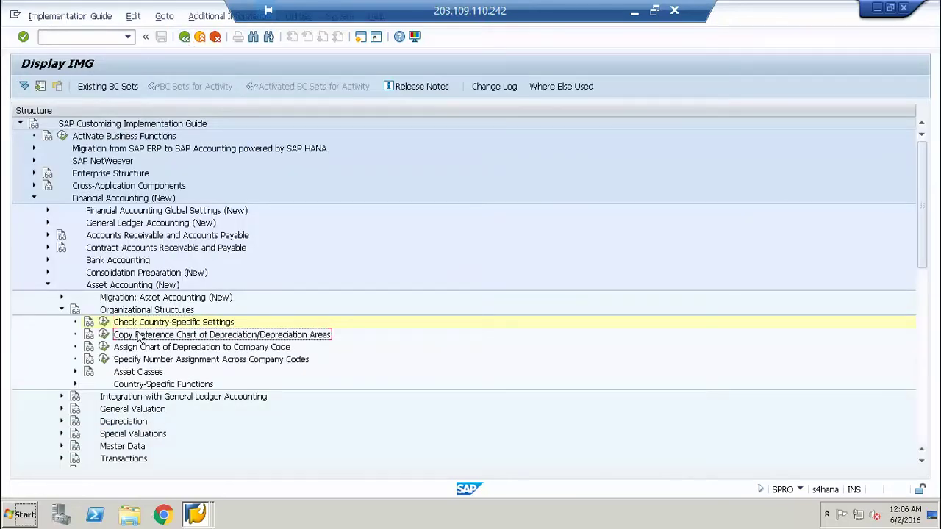
{"action": "left_click", "coordinate": [104, 335]}
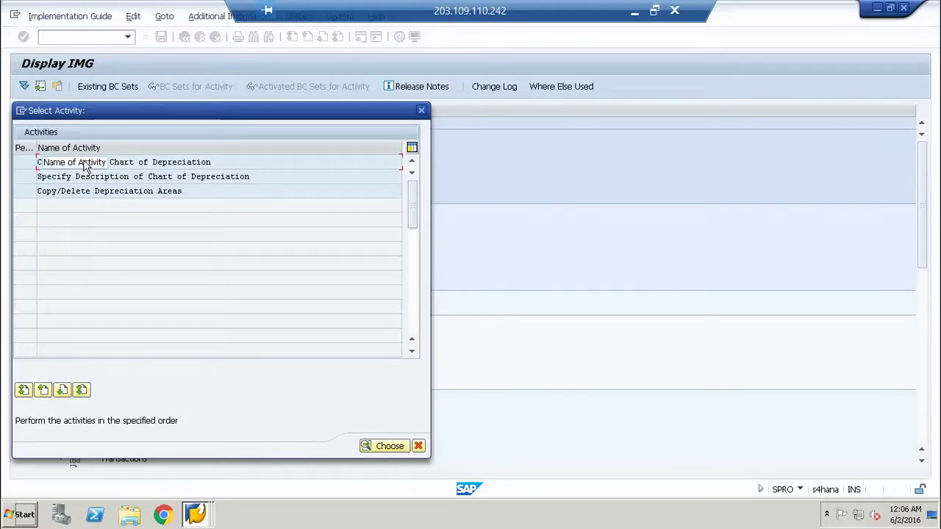
{"action": "double_click", "coordinate": [83, 162]}
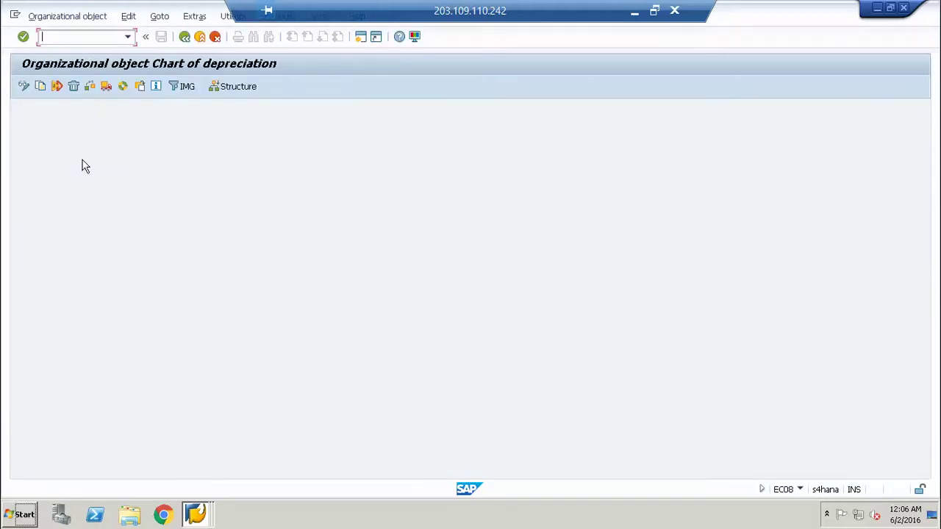
{"action": "left_click", "coordinate": [40, 87]}
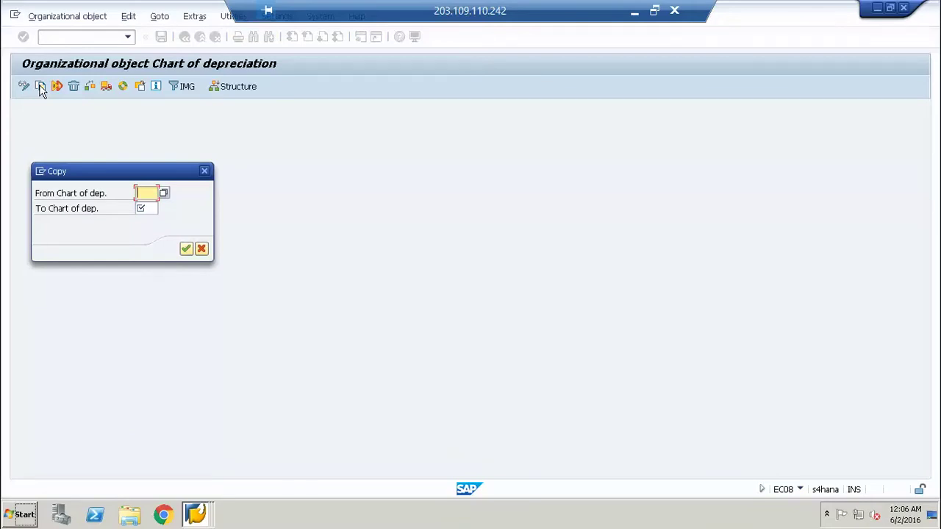
{"action": "key", "text": "F4"}
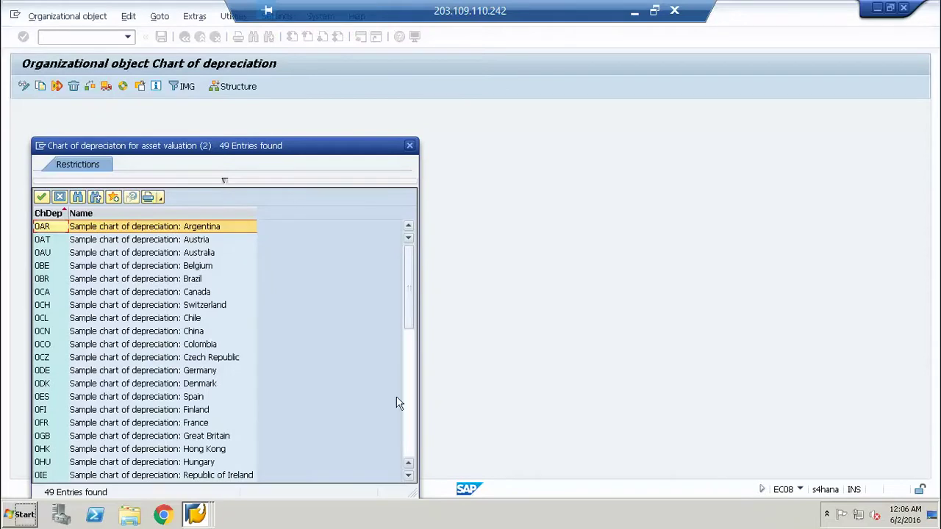
{"action": "scroll", "coordinate": [397, 408], "scroll_direction": "down", "scroll_amount": 10}
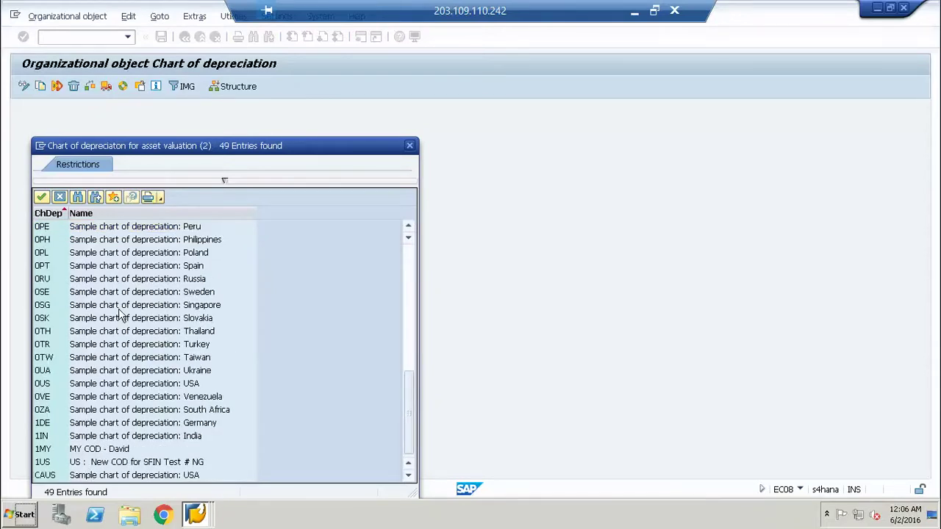
{"action": "double_click", "coordinate": [115, 383]}
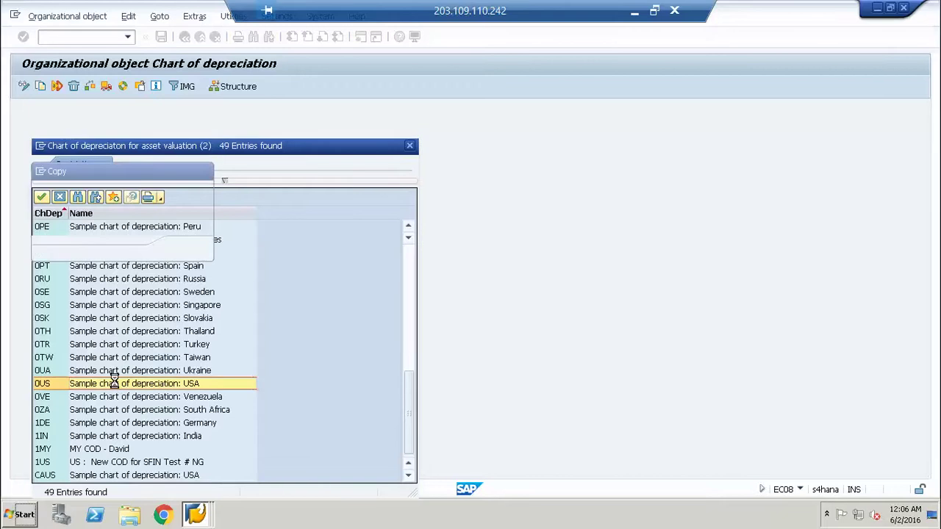
{"action": "key", "text": "Tab"}
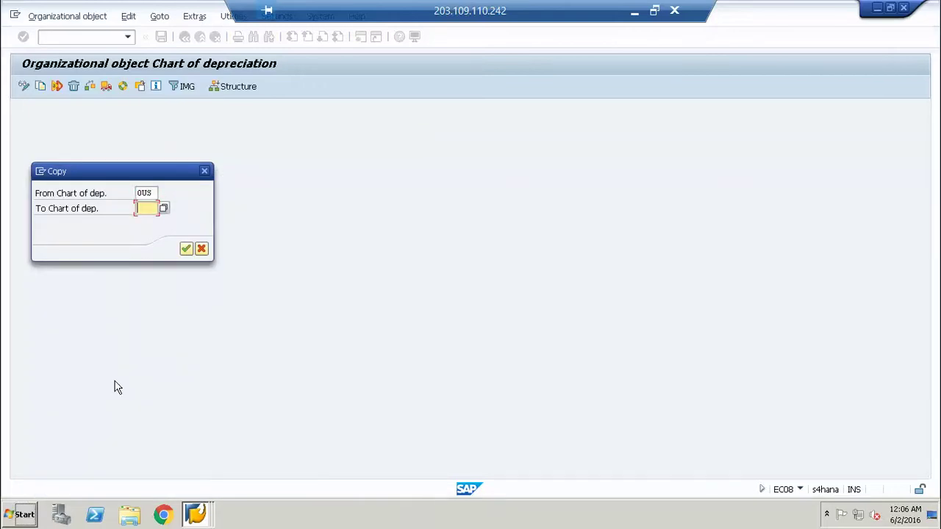
{"action": "type", "text": "AUS"}
{"action": "key", "text": "Return"}
{"action": "key", "text": "Return"}
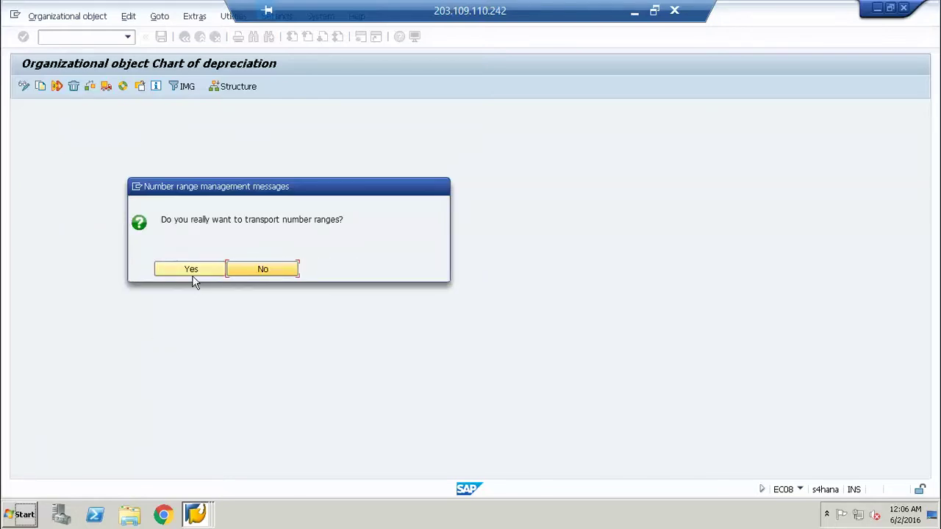
- Agree to transport the number ranges, record the chart copy in customizing request S04K900030 and acknowledge the information message
{"action": "left_click", "coordinate": [193, 272]}
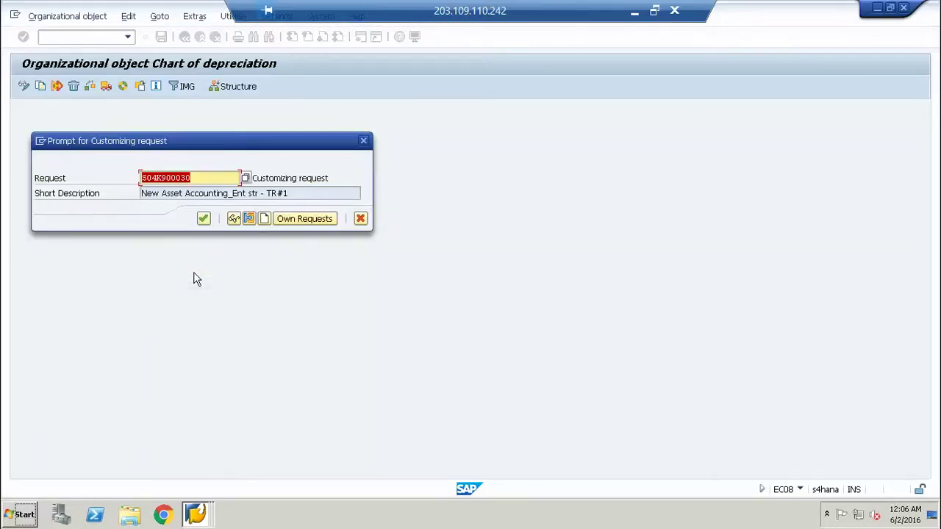
{"action": "key", "text": "Return"}
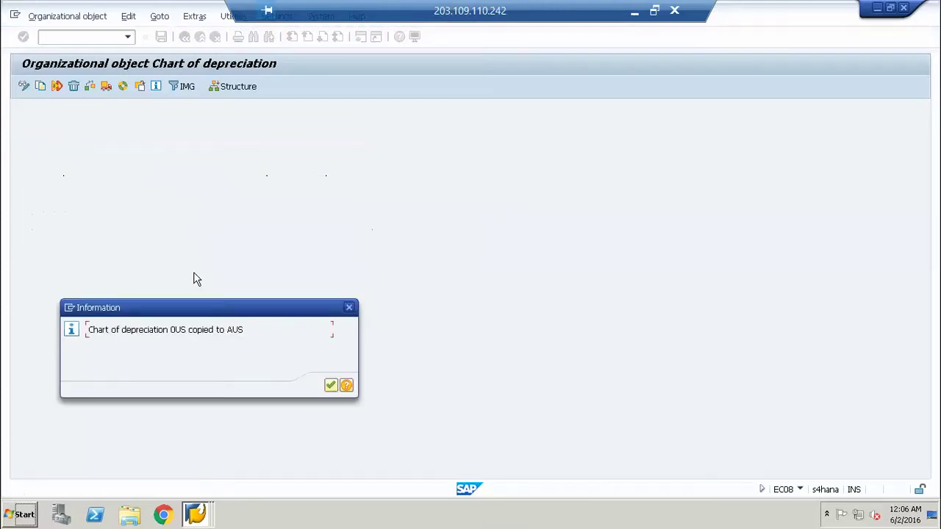
{"action": "key", "text": "Return"}
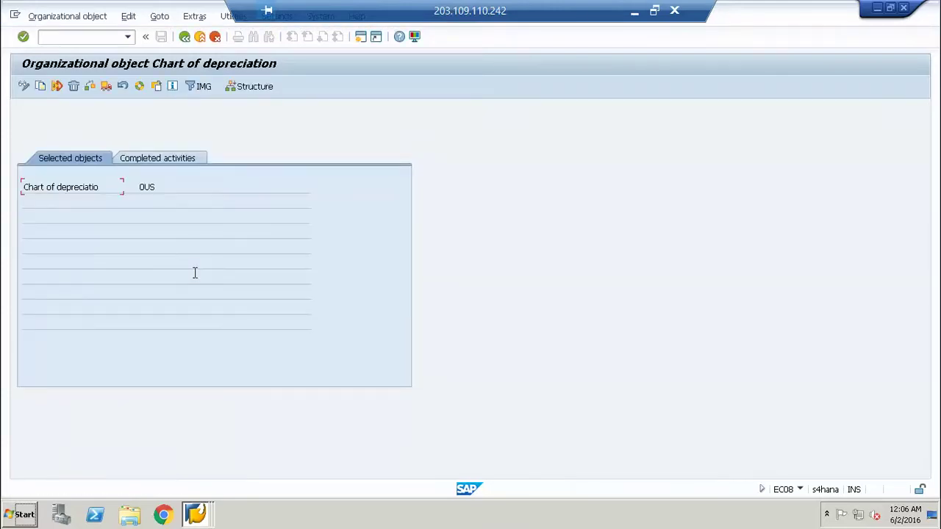
- Check the completed activities of the chart copy and open the Specify Description of Chart of Depreciation activity
{"action": "left_click", "coordinate": [161, 165]}
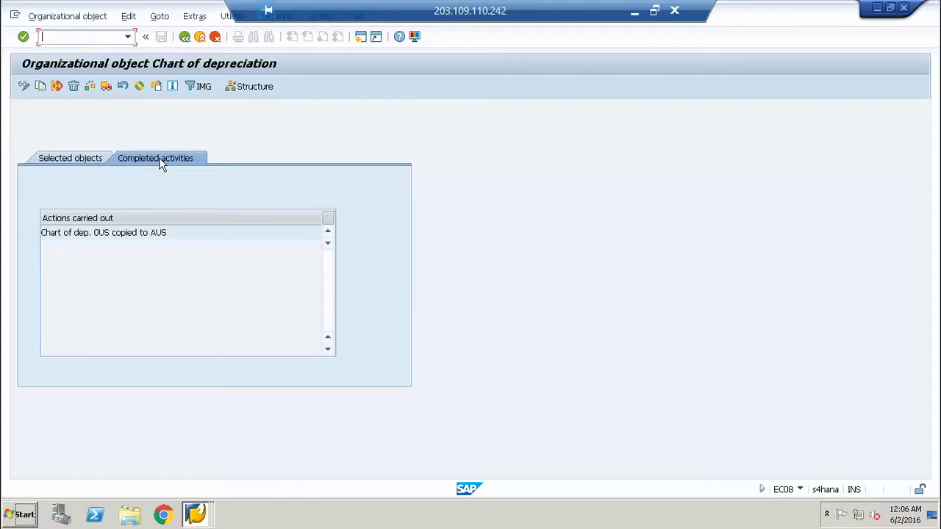
{"action": "left_click", "coordinate": [184, 37]}
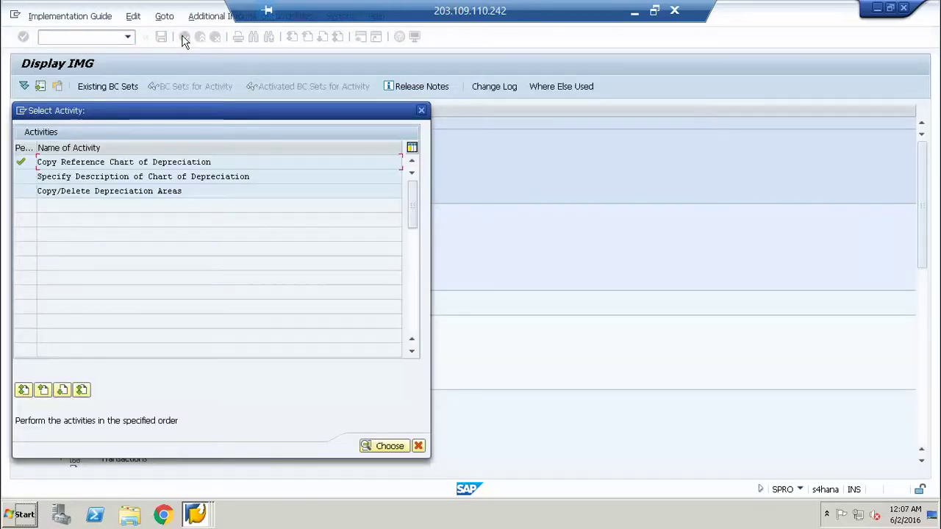
{"action": "double_click", "coordinate": [144, 180]}
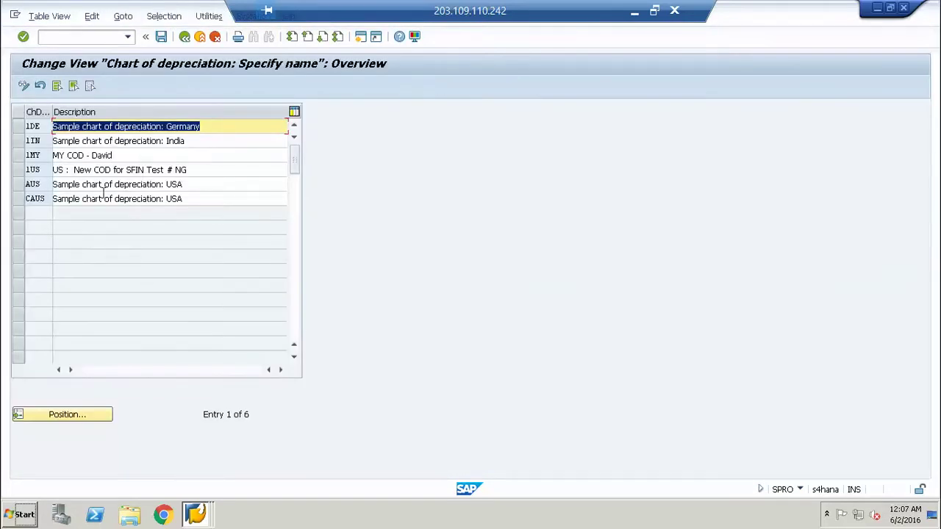
- Change the description of chart AUS to "Chart of Depreciation - Apple Inc" and save it
{"action": "left_click_drag", "start_coordinate": [219, 187], "coordinate": [2, 184]}
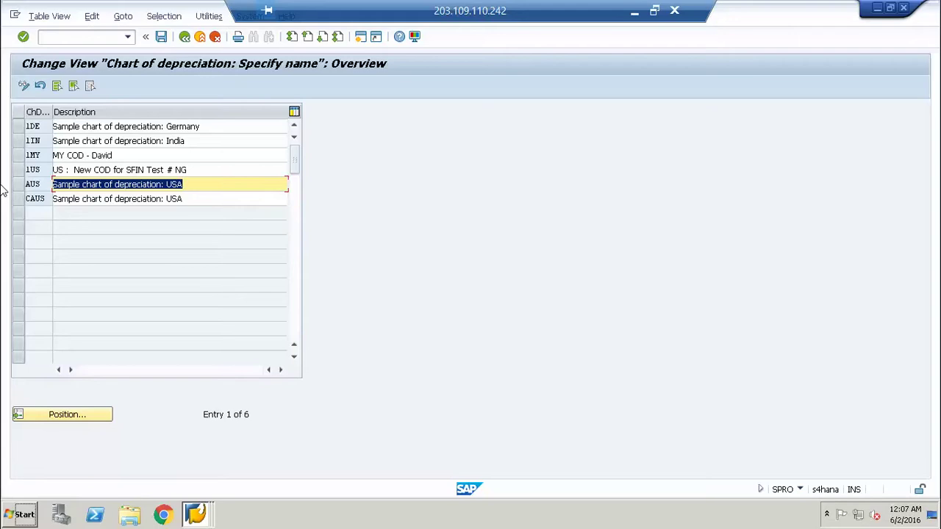
{"action": "type", "text": "Cha"}
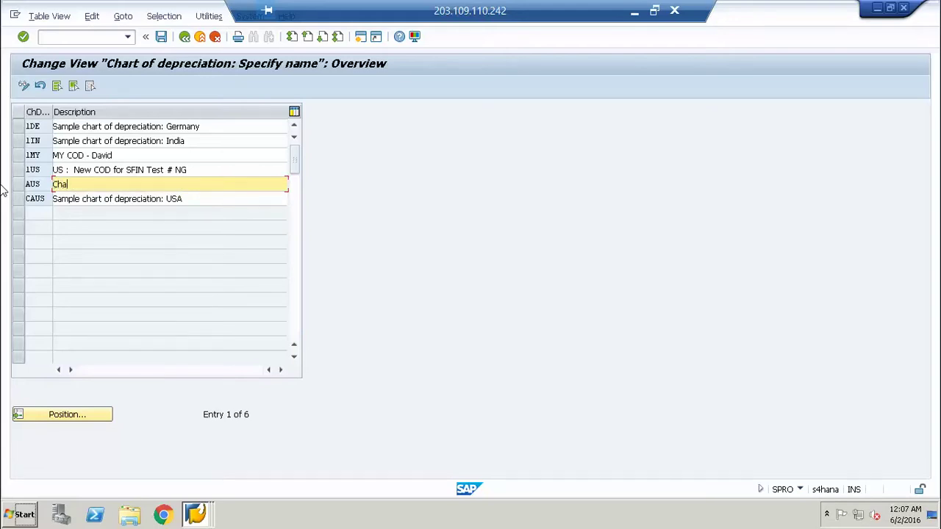
{"action": "type", "text": "rt of Depreciation - Apple Inc"}
{"action": "key", "text": "ctrl+s"}
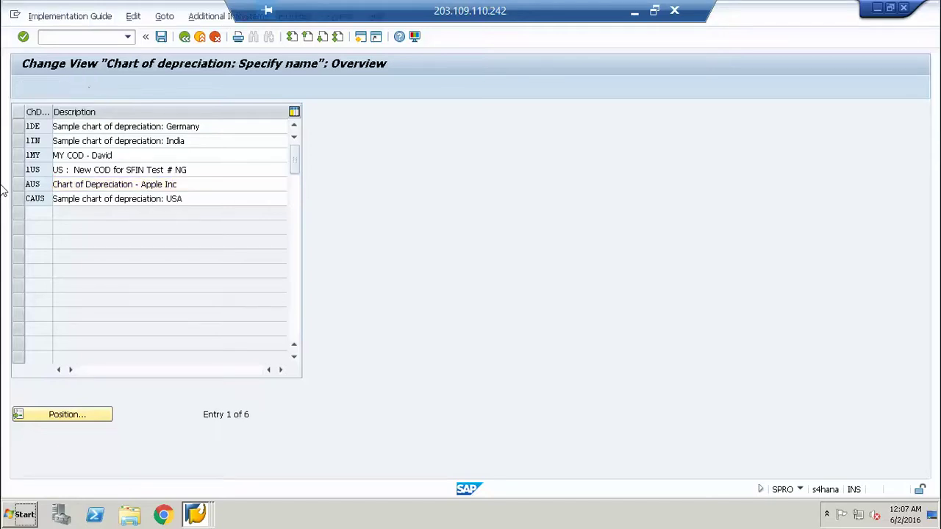
{"action": "key", "text": "Return"}
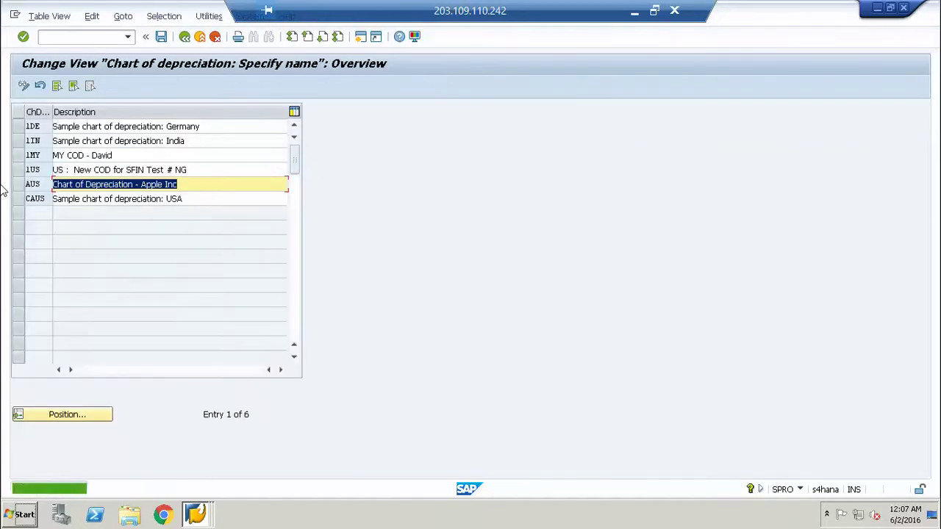
- Return to the activity selection and open Copy/Delete Depreciation Areas for chart of depreciation AUS
{"action": "left_click", "coordinate": [185, 38]}
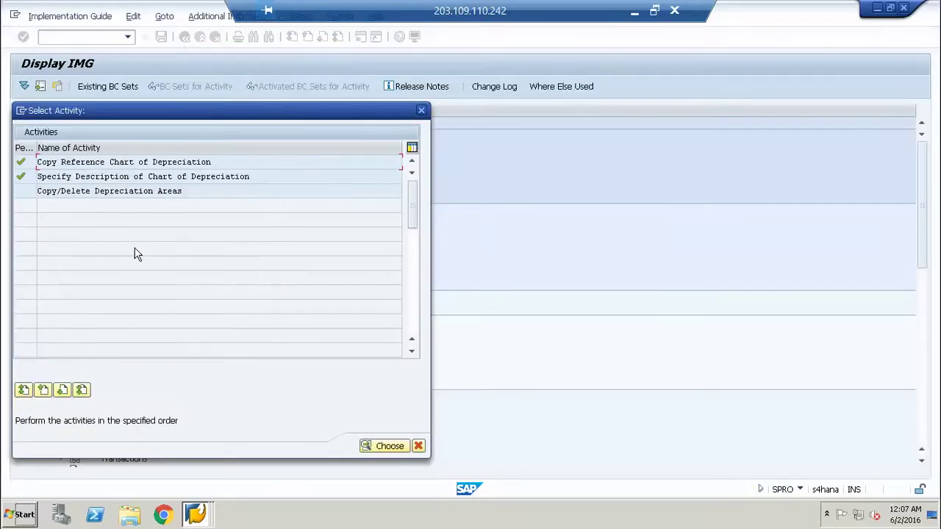
{"action": "double_click", "coordinate": [125, 190]}
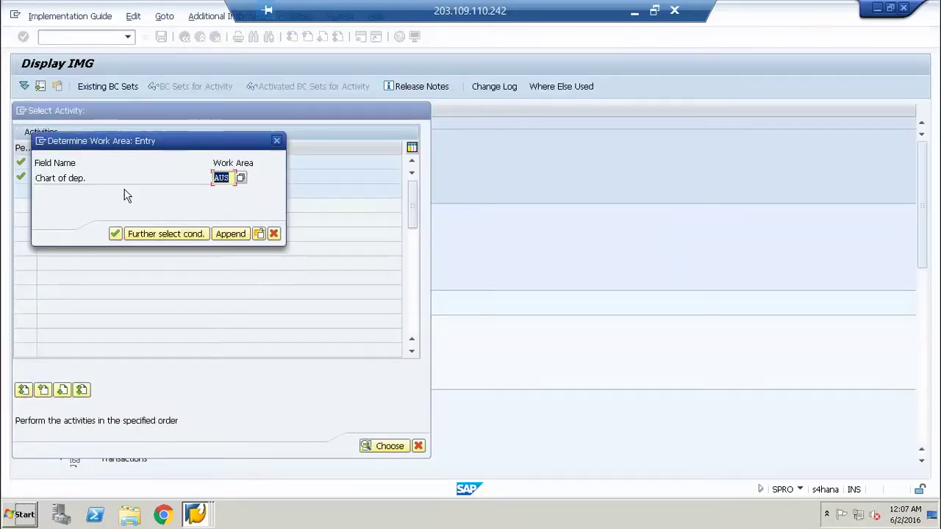
{"action": "key", "text": "Return"}
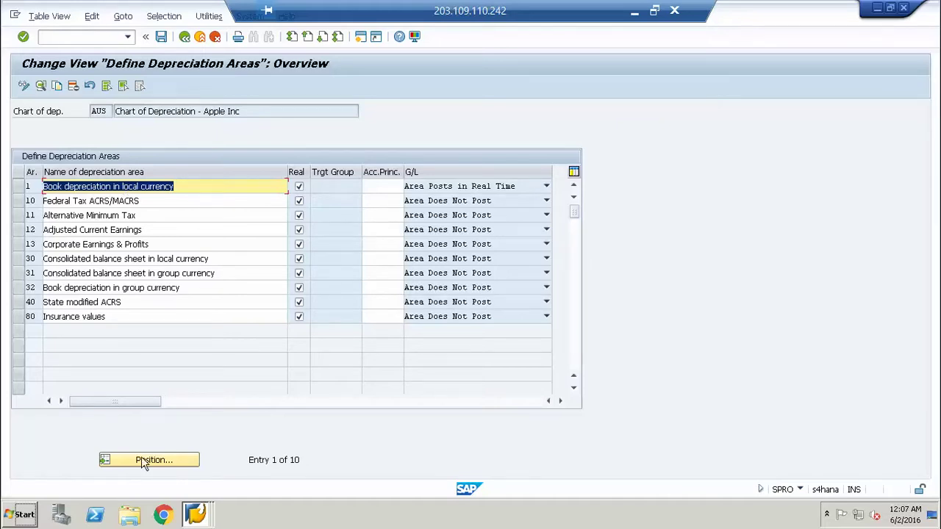
- Try to delete depreciation area 80 Insurance values, discard the unsaved changes and return to change mode
{"action": "left_click", "coordinate": [19, 316]}
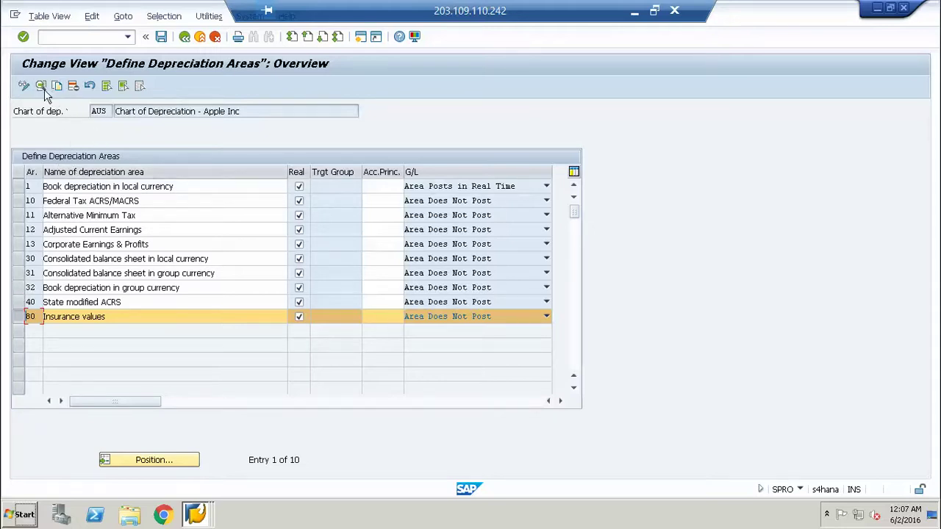
{"action": "left_click", "coordinate": [74, 87]}
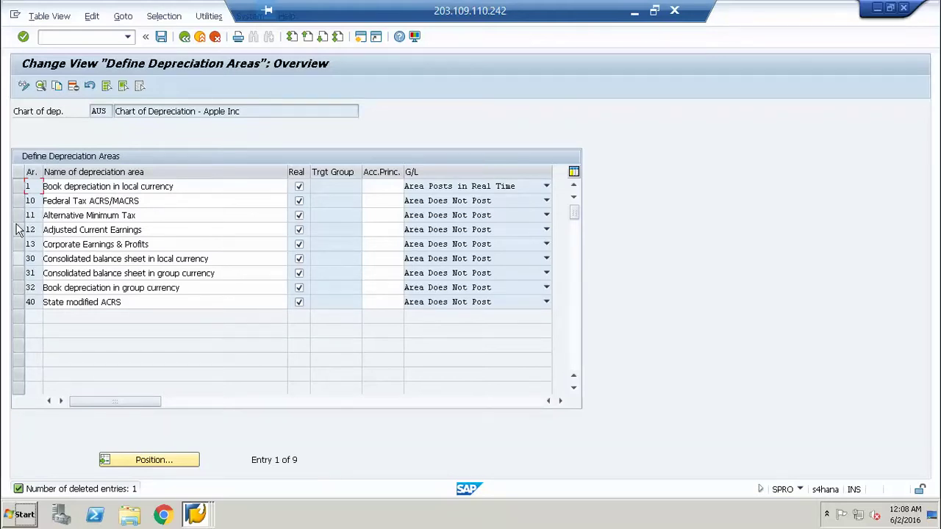
{"action": "left_click", "coordinate": [18, 259]}
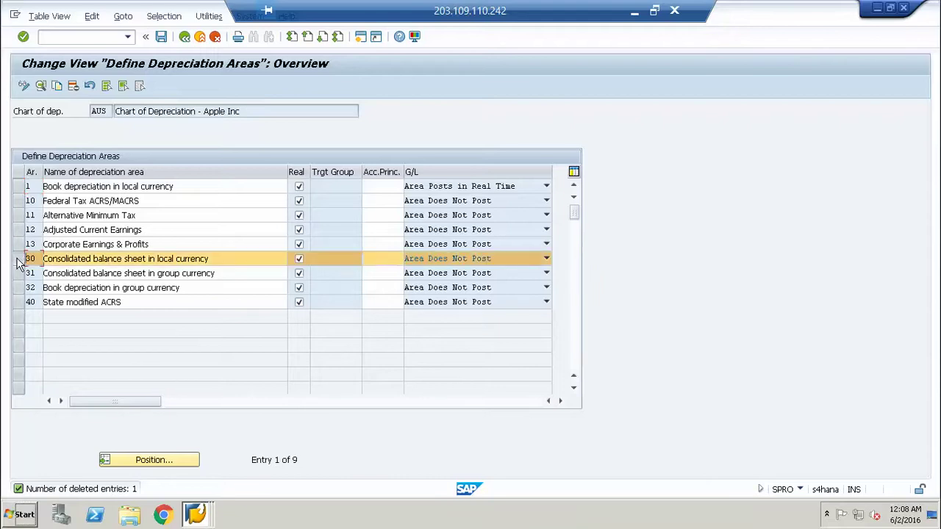
{"action": "left_click", "coordinate": [24, 86]}
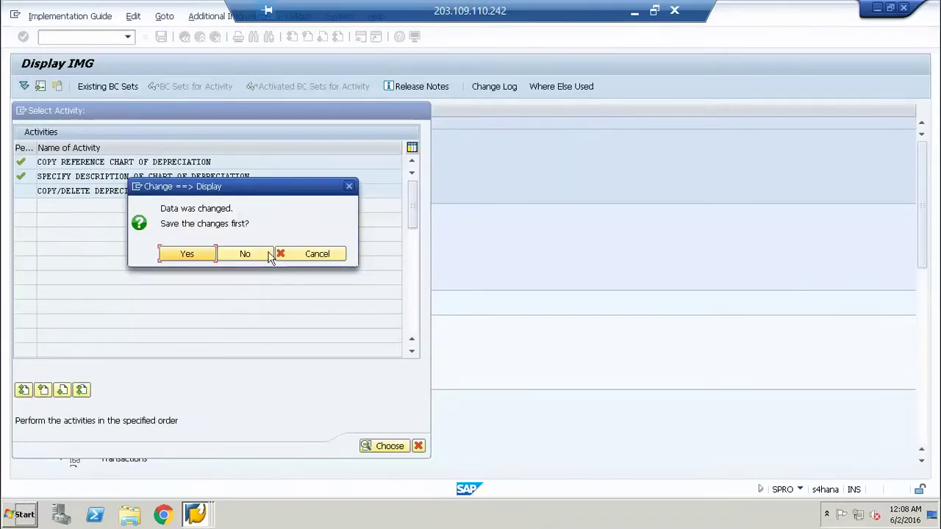
{"action": "left_click", "coordinate": [262, 253]}
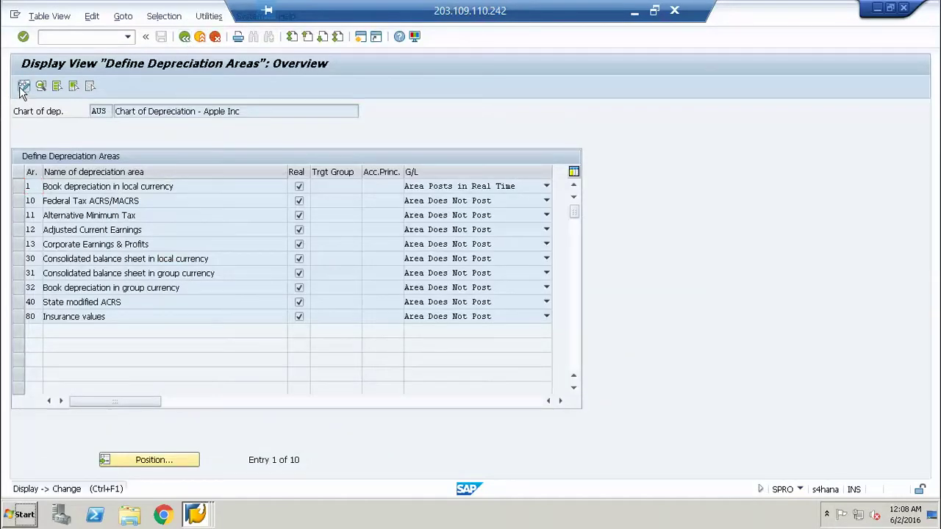
{"action": "left_click", "coordinate": [24, 86]}
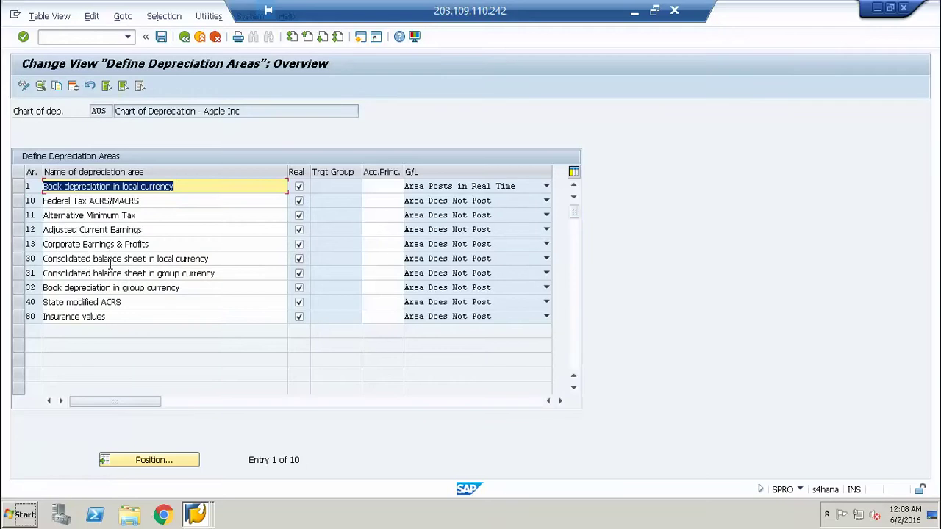
- Delete depreciation area 80 Insurance values and rename area 1 as "USGAAP - Local Currency"
{"action": "left_click", "coordinate": [22, 318]}
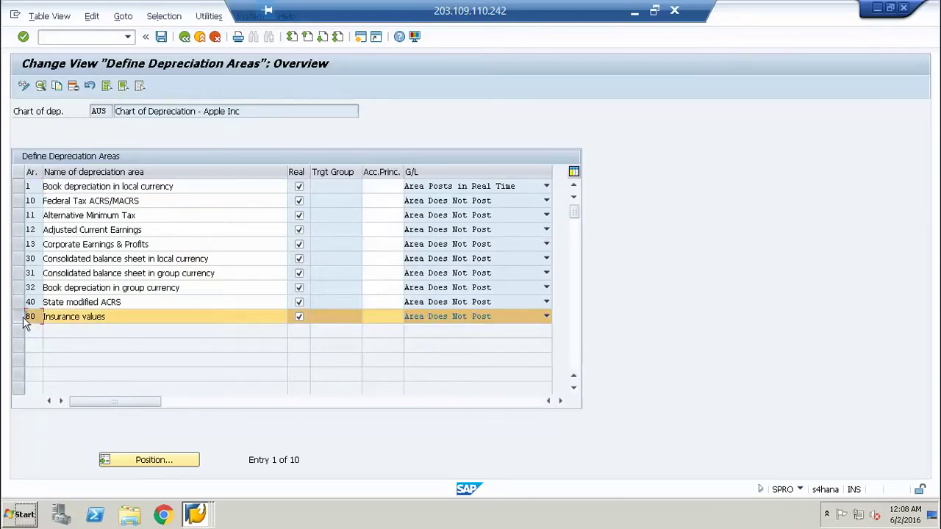
{"action": "left_click", "coordinate": [74, 87]}
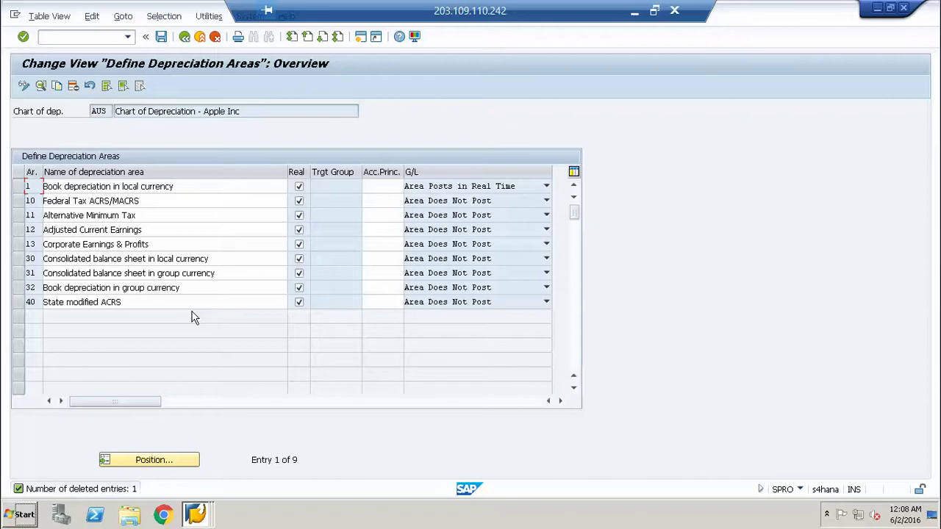
{"action": "left_click", "coordinate": [181, 186]}
{"action": "left_click_drag", "start_coordinate": [179, 186], "coordinate": [3, 166]}
{"action": "type", "text": "U"}
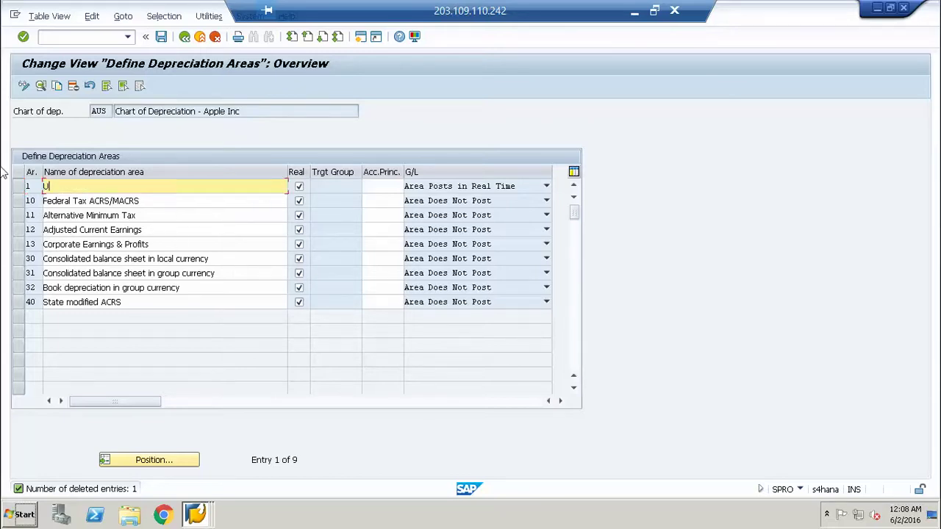
{"action": "type", "text": "SGAAP - Local Currency"}
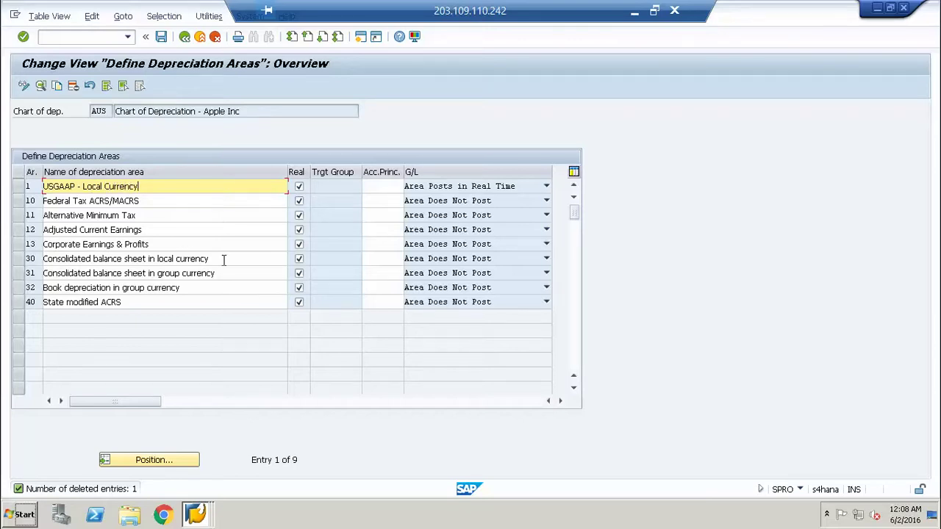
- Rename depreciation area 32 as "USGAAP - Group Currency"
{"action": "left_click_drag", "start_coordinate": [224, 259], "coordinate": [3, 267]}
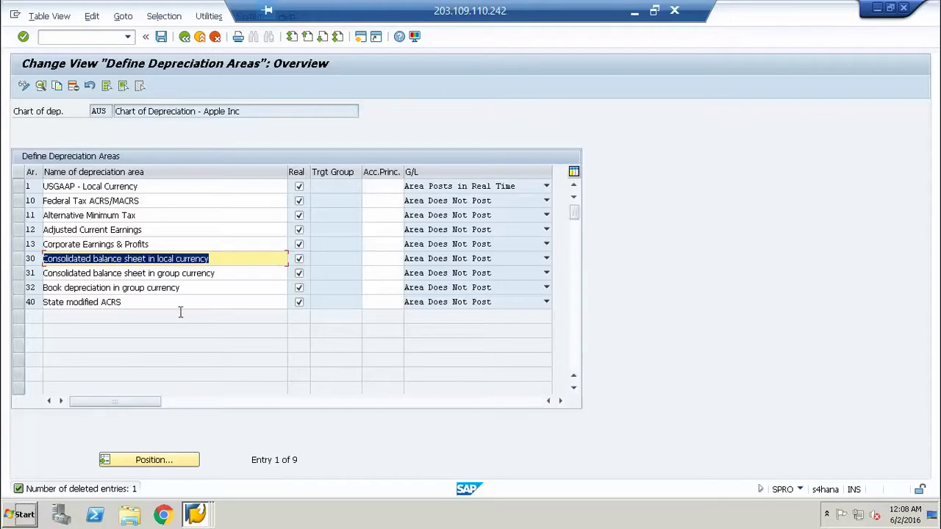
{"action": "left_click_drag", "start_coordinate": [187, 287], "coordinate": [2, 300]}
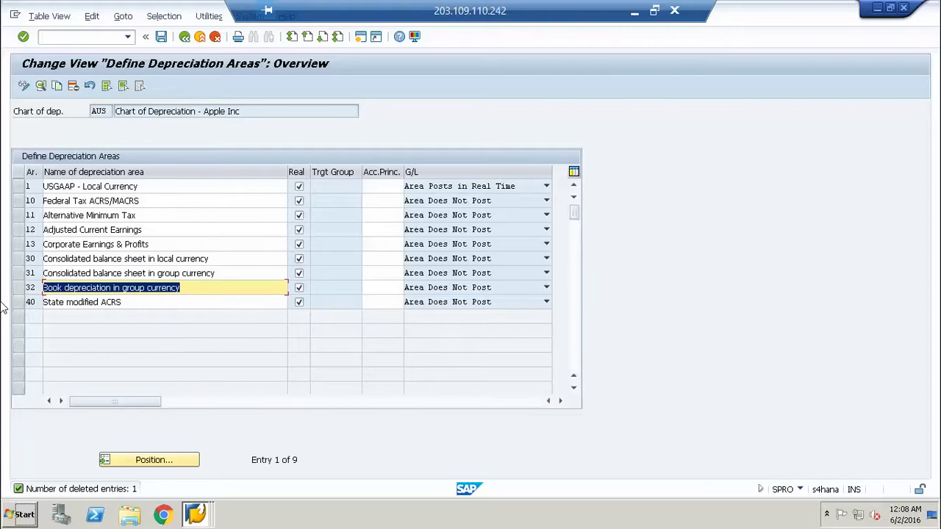
{"action": "type", "text": "USGA"}
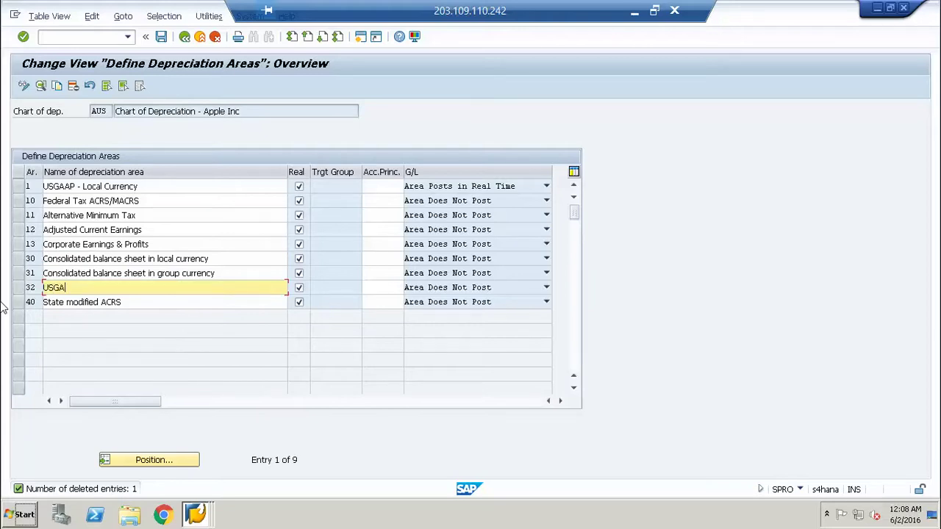
{"action": "type", "text": "AP - Group Currency"}
{"action": "key", "text": "Return"}
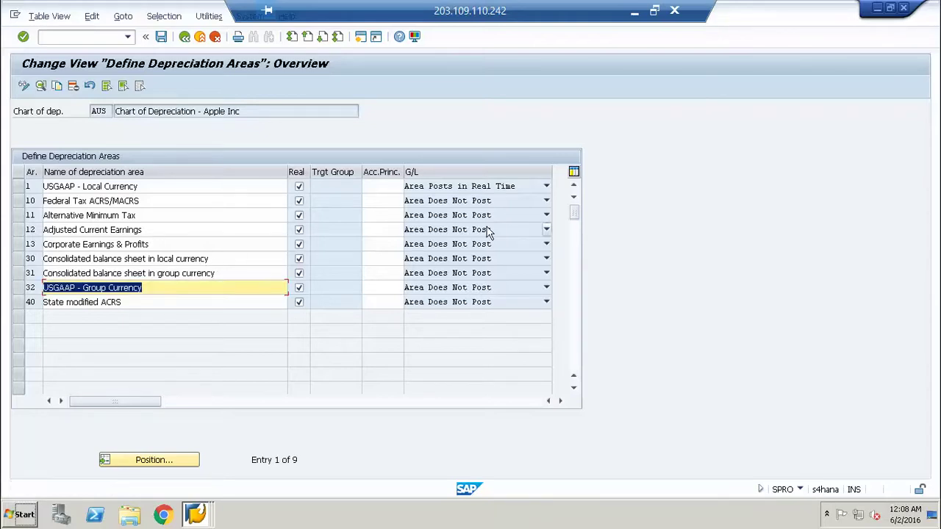
- Try accounting principle 01 USGAAP for depreciation area 1 and clear the entry again
{"action": "left_click", "coordinate": [386, 186]}
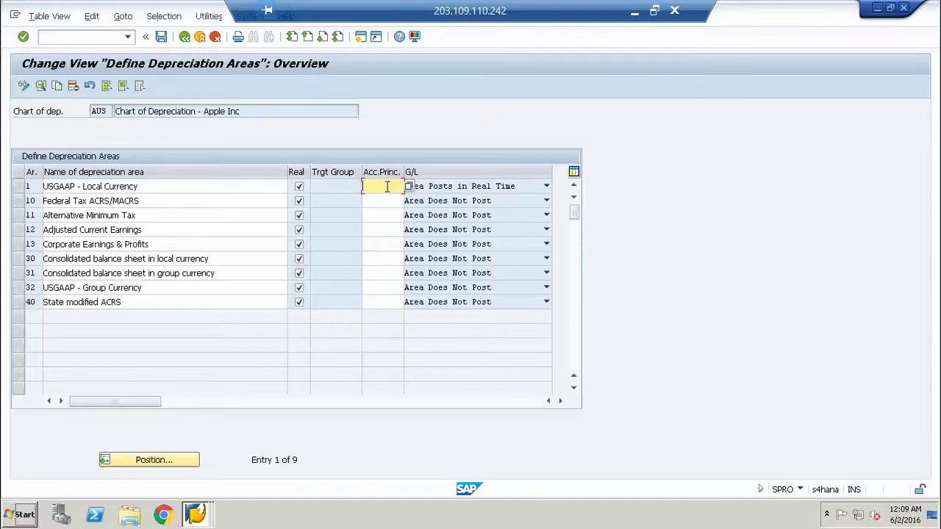
{"action": "left_click", "coordinate": [387, 188]}
{"action": "key", "text": "F4"}
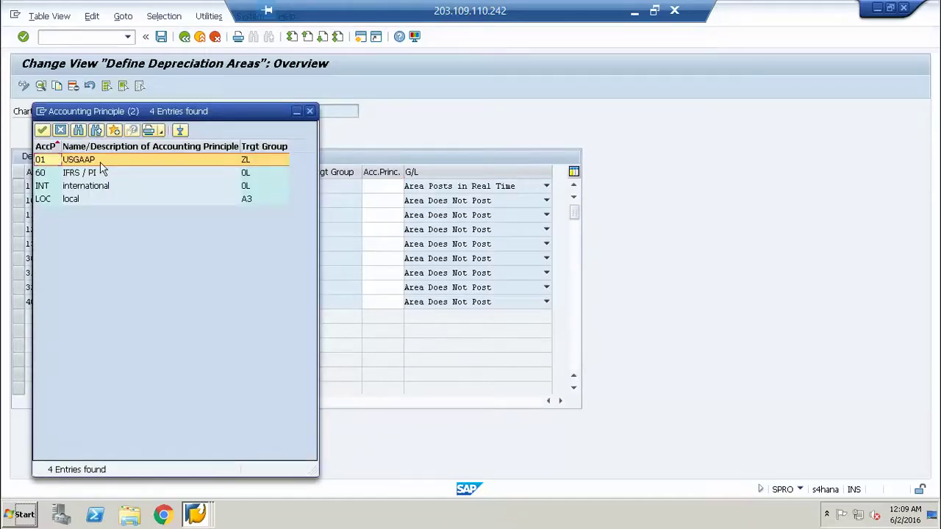
{"action": "double_click", "coordinate": [100, 160]}
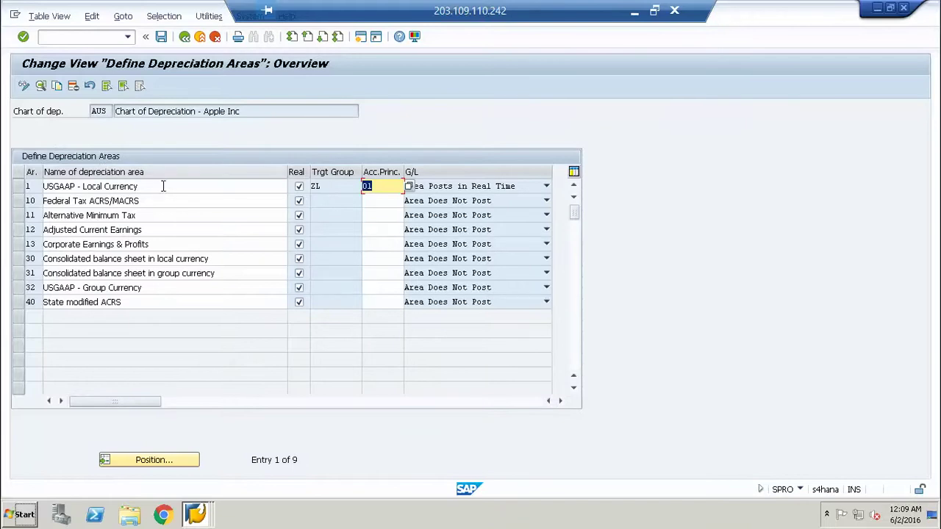
{"action": "key", "text": "Delete"}
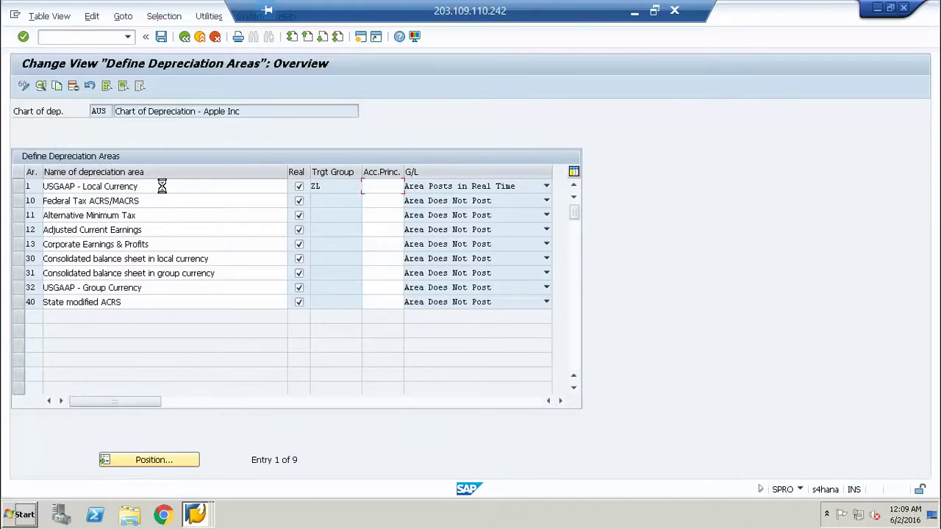
- Assign accounting principle 60 IFRS / PI to depreciation area 1, USGAAP - Local Currency
{"action": "key", "text": "F4"}
{"action": "left_click", "coordinate": [85, 198]}
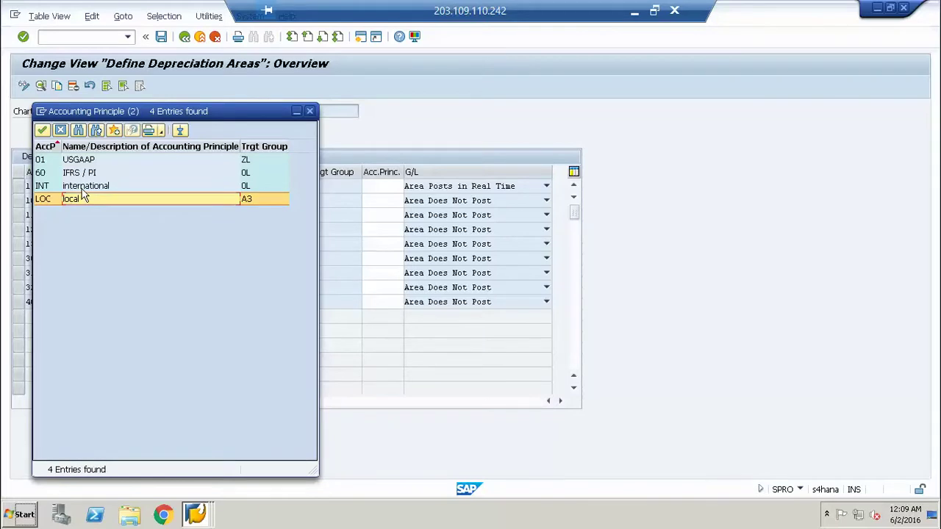
{"action": "left_click", "coordinate": [82, 189]}
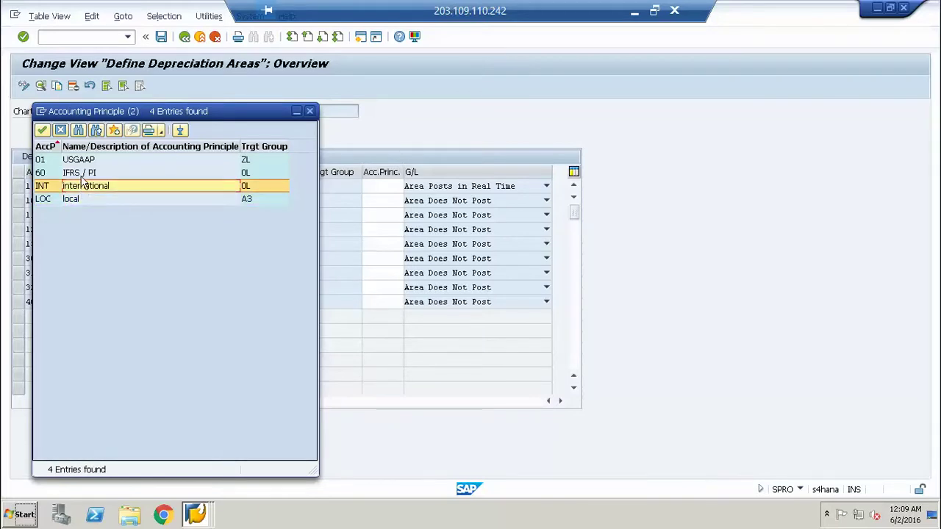
{"action": "double_click", "coordinate": [81, 174]}
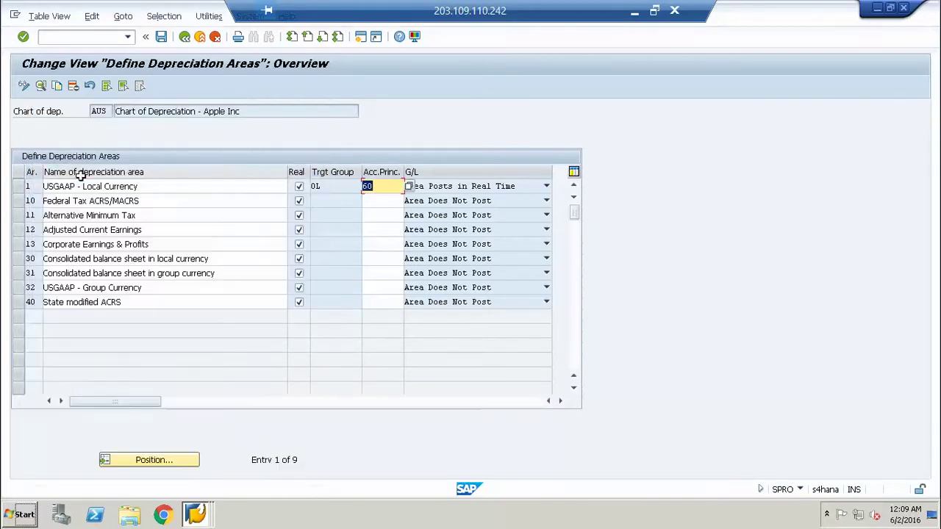
- Assign accounting principle 01 USGAAP to depreciation area 30, Consolidated balance sheet in local currency
{"action": "left_click", "coordinate": [391, 199]}
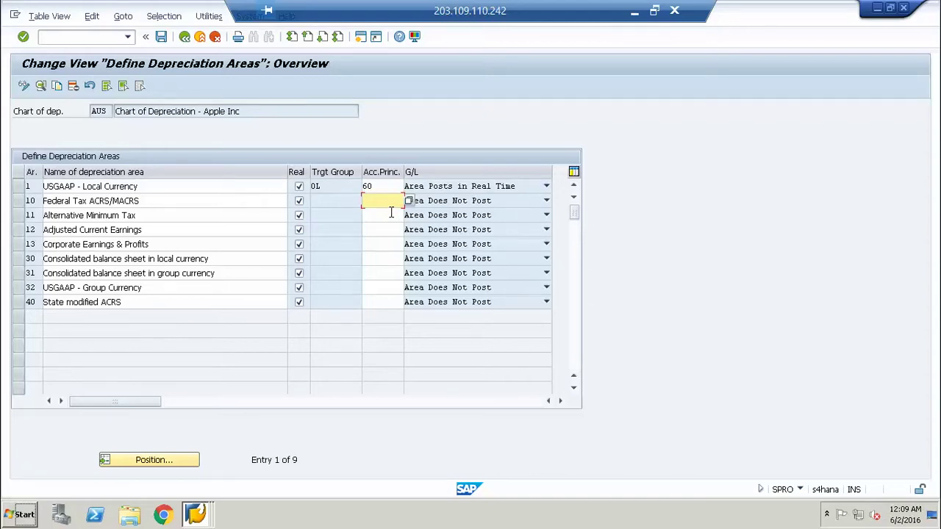
{"action": "left_click", "coordinate": [377, 257]}
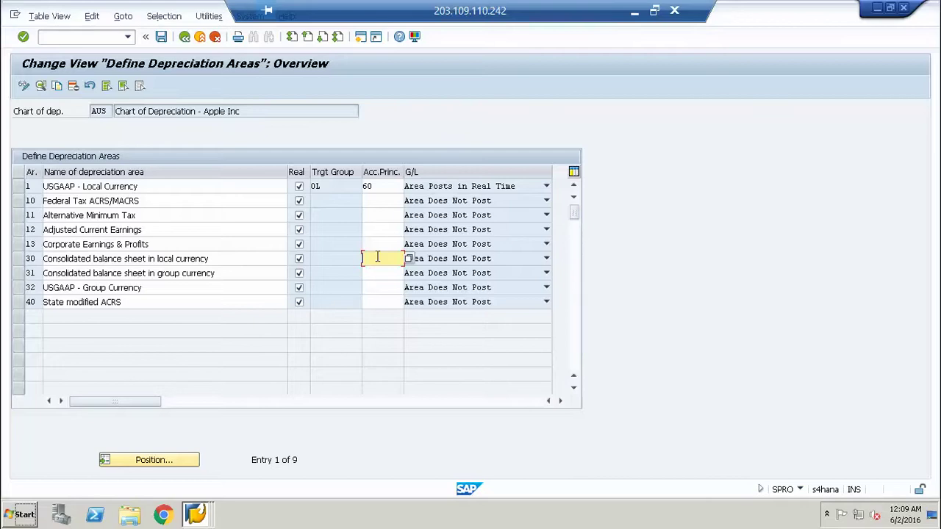
{"action": "key", "text": "F4"}
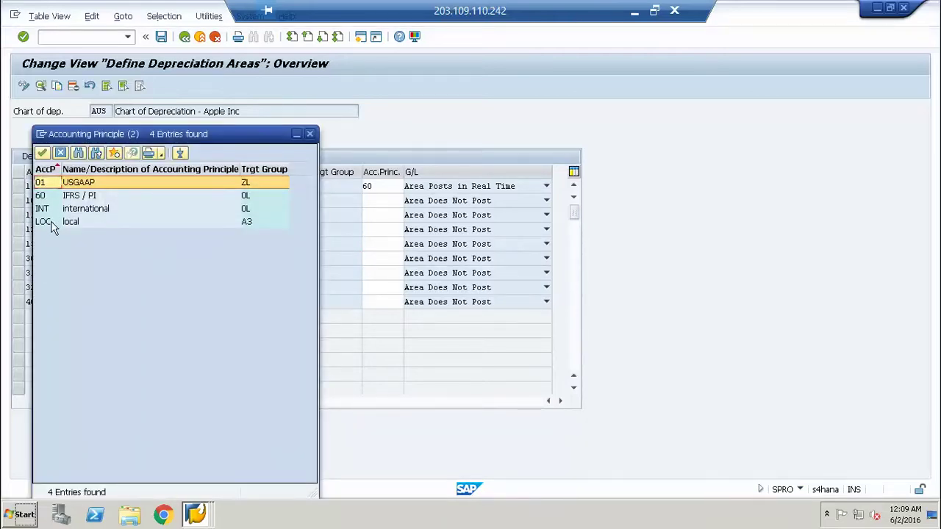
{"action": "double_click", "coordinate": [53, 188]}
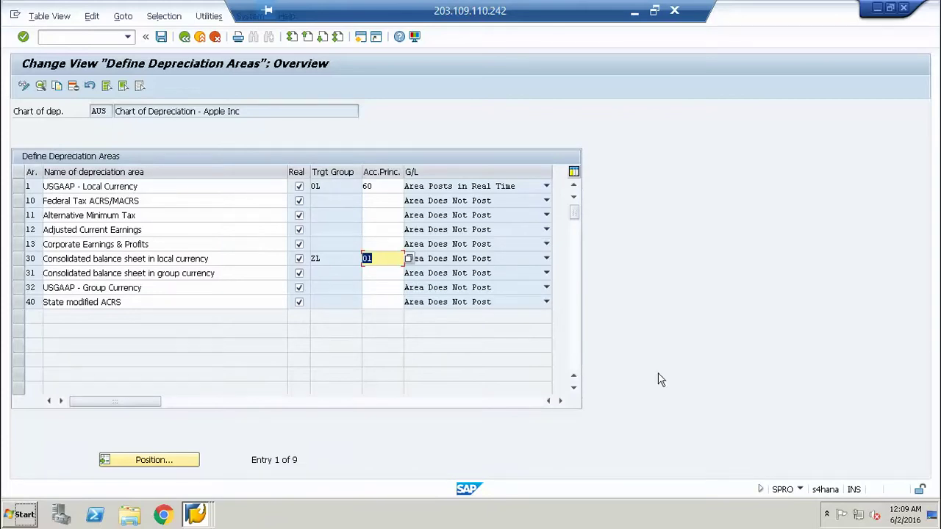
- View the G/L posting options for depreciation area 30 and try to save the depreciation areas of chart AUS
{"action": "left_click", "coordinate": [522, 260]}
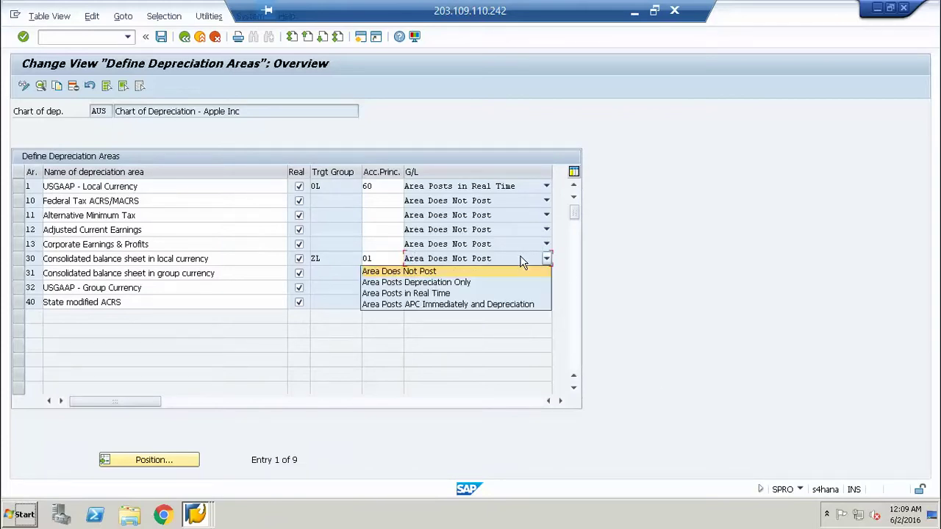
{"action": "key", "text": "Escape"}
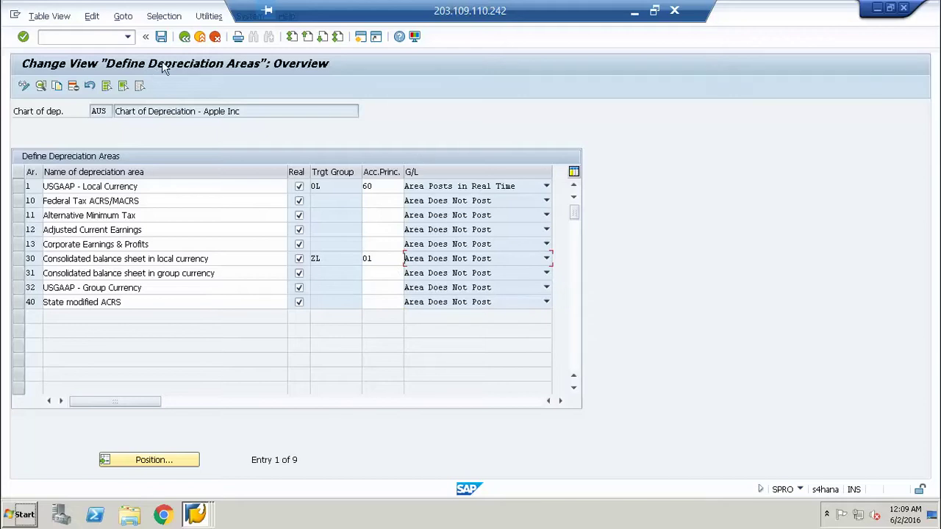
{"action": "left_click", "coordinate": [167, 42]}
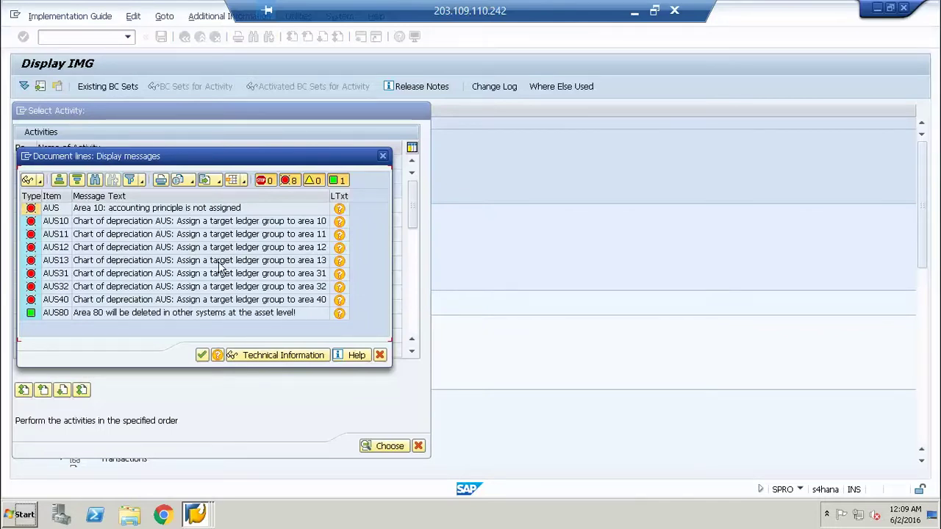
{"action": "left_click", "coordinate": [202, 355]}
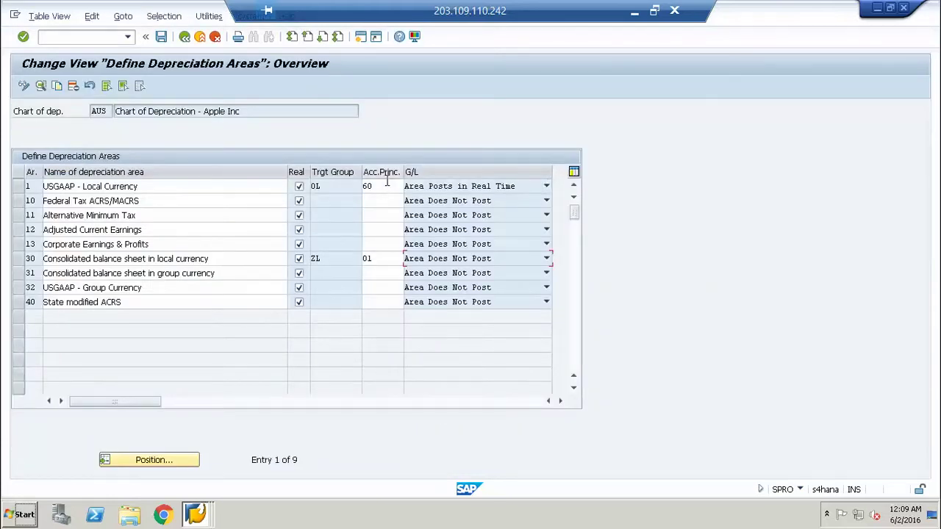
- Copy accounting principle 60 from depreciation area 1 to areas 11, 12 and 13
{"action": "double_click", "coordinate": [367, 186]}
{"action": "key", "text": "ctrl+c"}
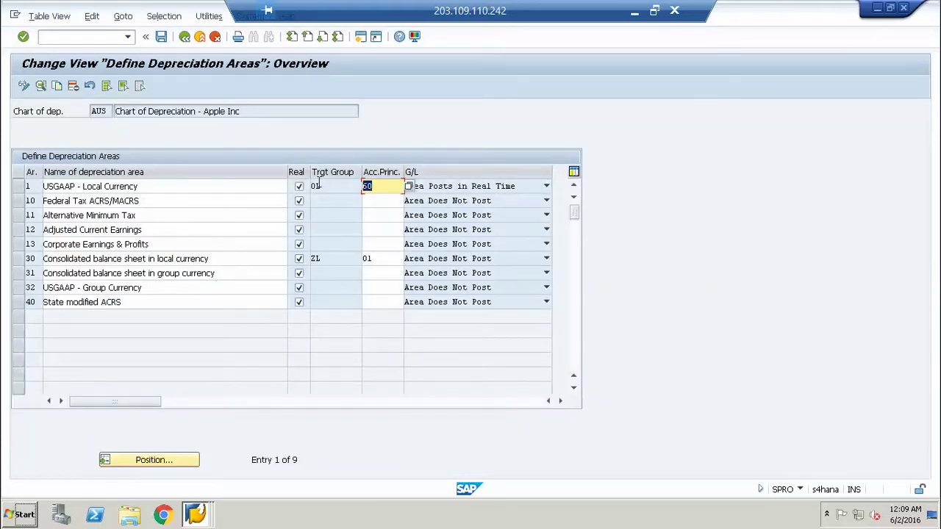
{"action": "key", "text": "Left"}
{"action": "key", "text": "Down"}
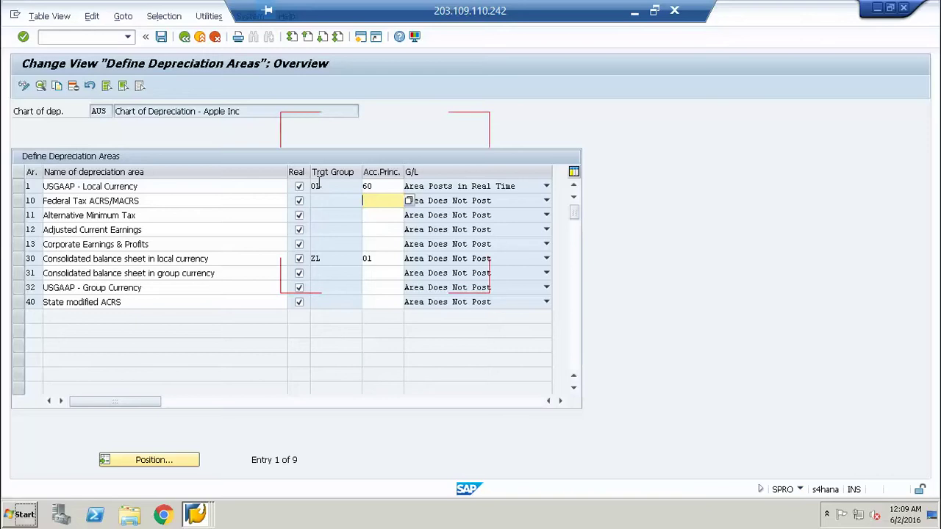
{"action": "type", "text": "v"}
{"action": "key", "text": "Down"}
{"action": "key", "text": "ctrl+v"}
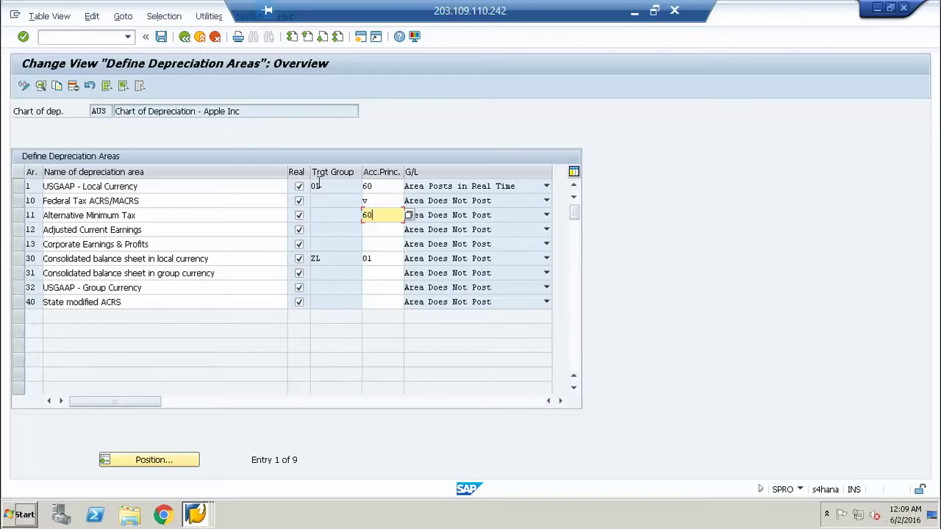
{"action": "key", "text": "Down"}
{"action": "key", "text": "ctrl+v"}
{"action": "key", "text": "Down"}
{"action": "key", "text": "ctrl+v"}
{"action": "key", "text": "Down"}
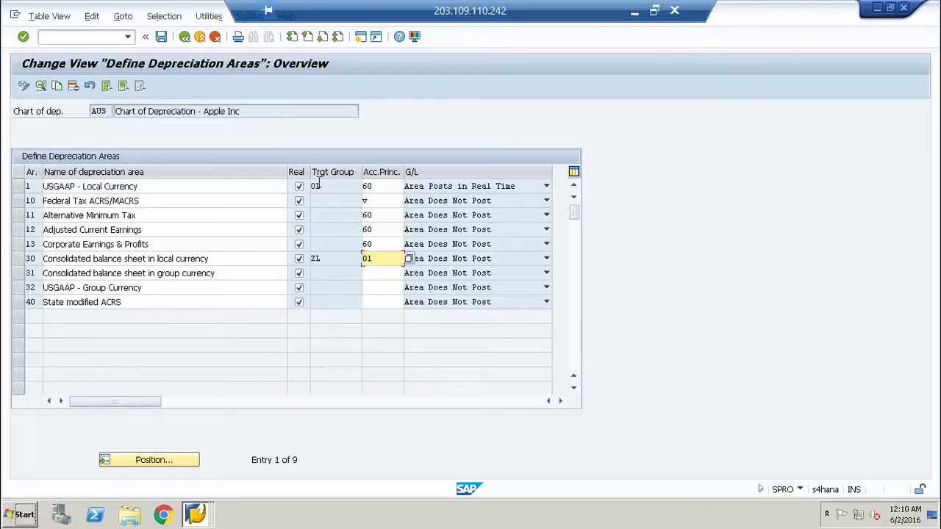
- Assign the copied accounting principle 60 to depreciation areas 31, 32 and 40
{"action": "key", "text": "Down"}
{"action": "key", "text": "ctrl+v"}
{"action": "key", "text": "Down"}
{"action": "key", "text": "ctrl+v"}
{"action": "key", "text": "Down"}
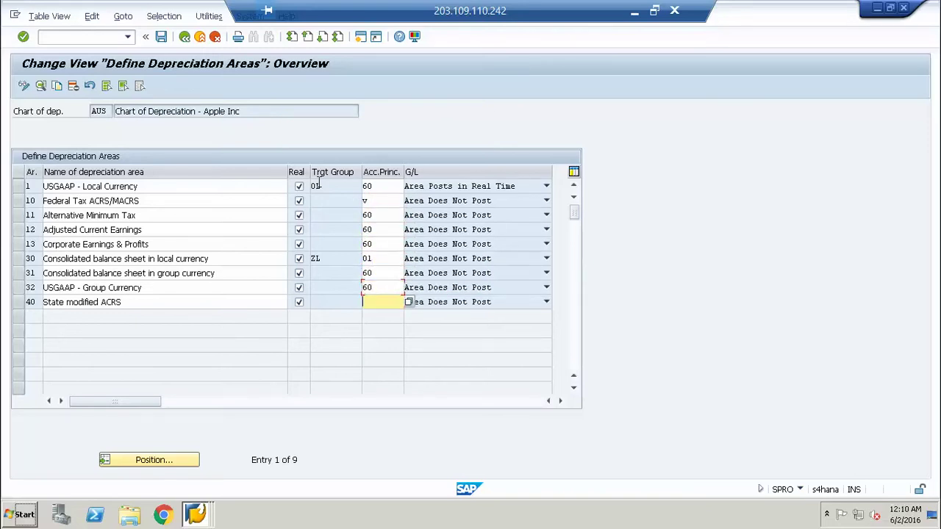
{"action": "key", "text": "ctrl+v"}
- Correct the accounting principle of depreciation area 10, Federal Tax ACRS/MACRS, to 60 and try to save
{"action": "left_click", "coordinate": [385, 200]}
{"action": "key", "text": "BackSpace"}
{"action": "key", "text": "ctrl+v"}
{"action": "key", "text": "ctrl+s"}
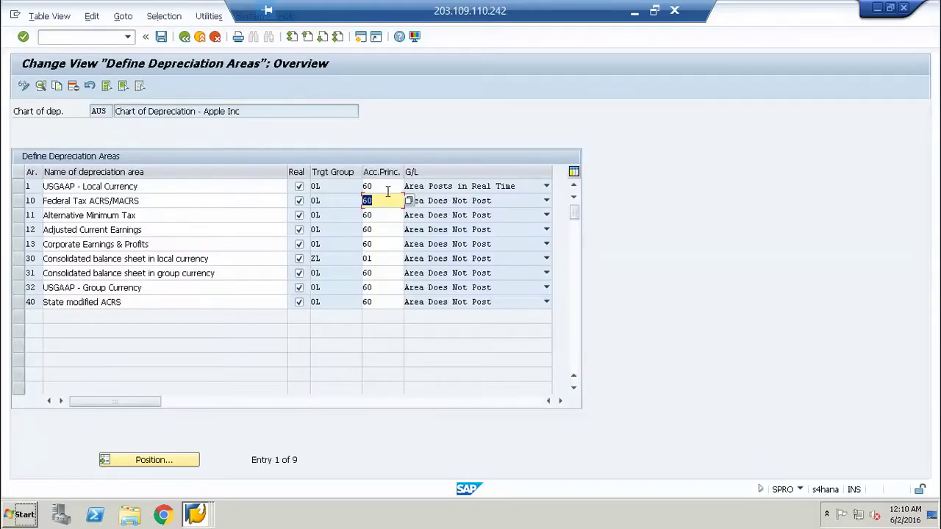
- Read the detailed explanation of the accounting principle 01 message and review the G/L posting options for depreciation area 1
{"action": "left_click", "coordinate": [387, 190]}
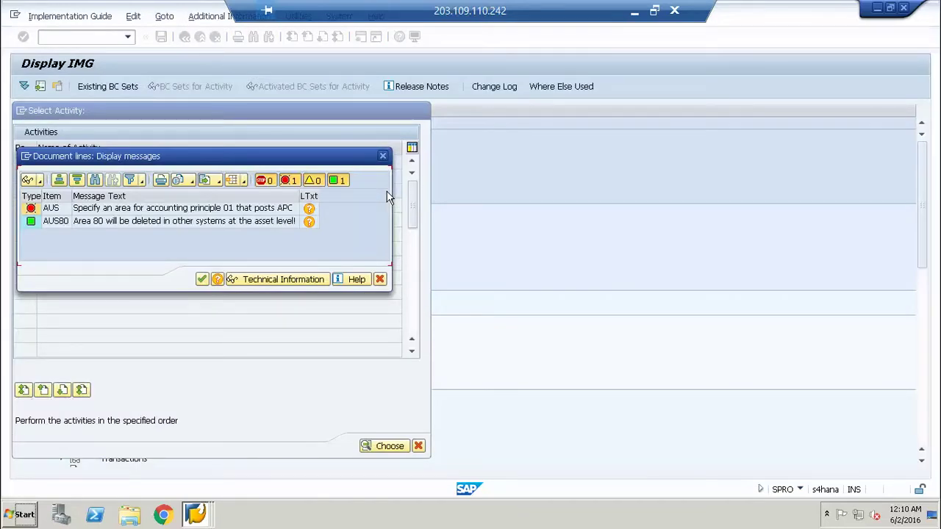
{"action": "left_click", "coordinate": [311, 212]}
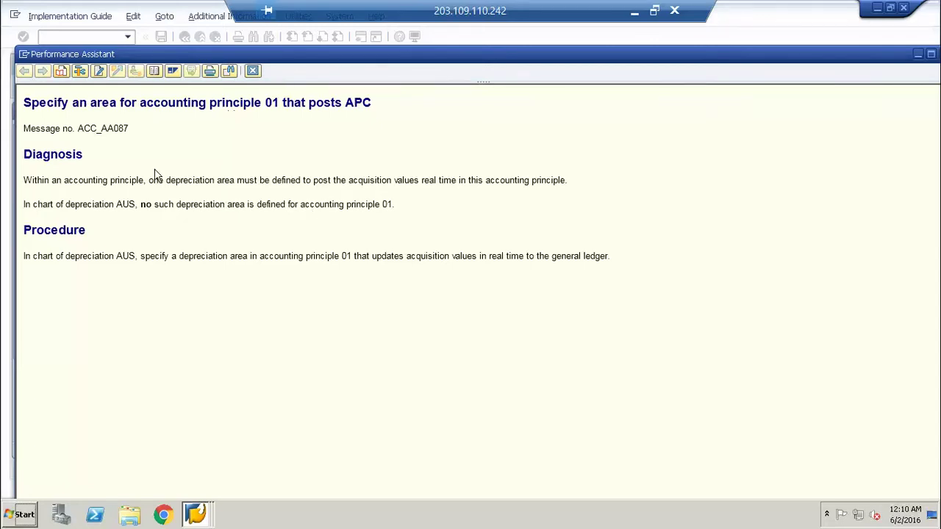
{"action": "left_click", "coordinate": [253, 71]}
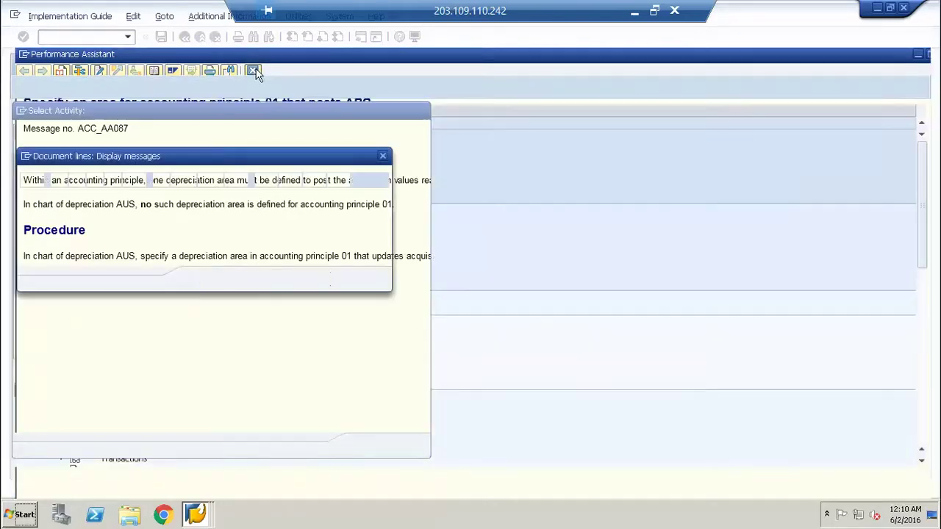
{"action": "left_click", "coordinate": [202, 279]}
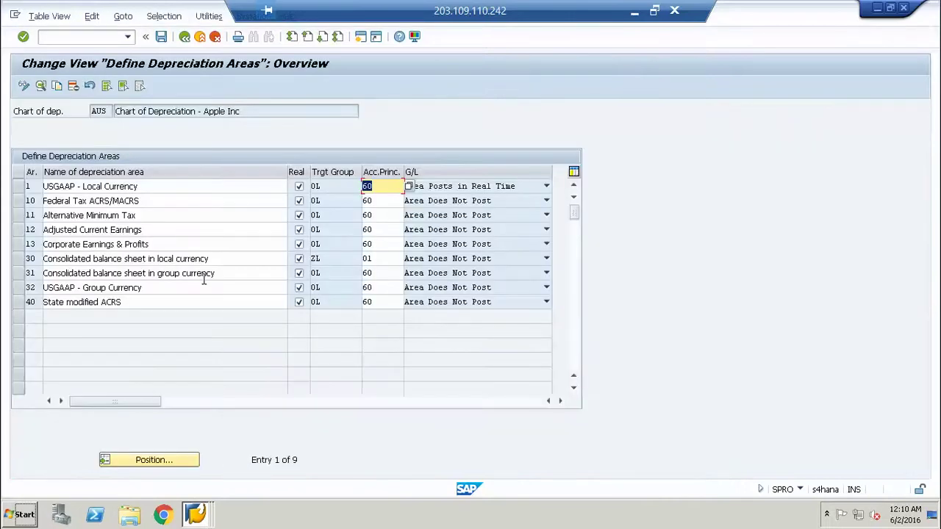
{"action": "left_click", "coordinate": [492, 189]}
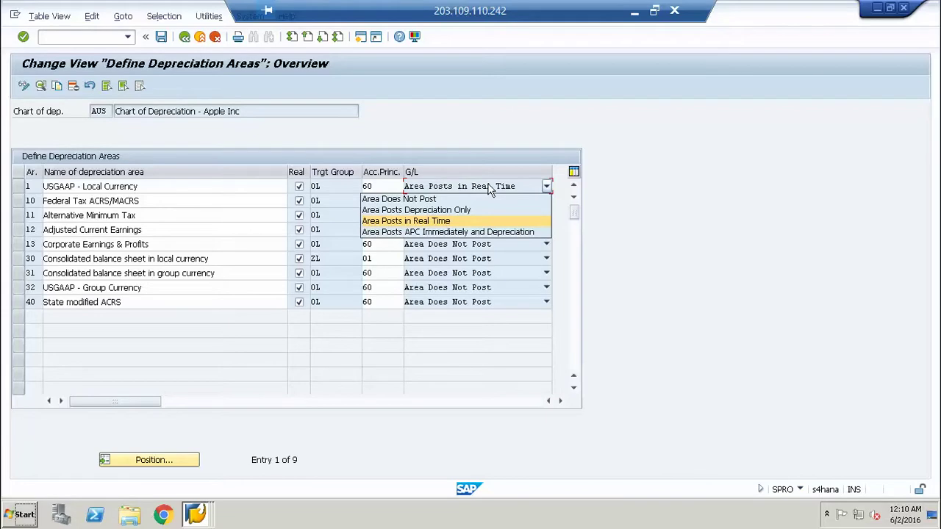
{"action": "left_click", "coordinate": [492, 188]}
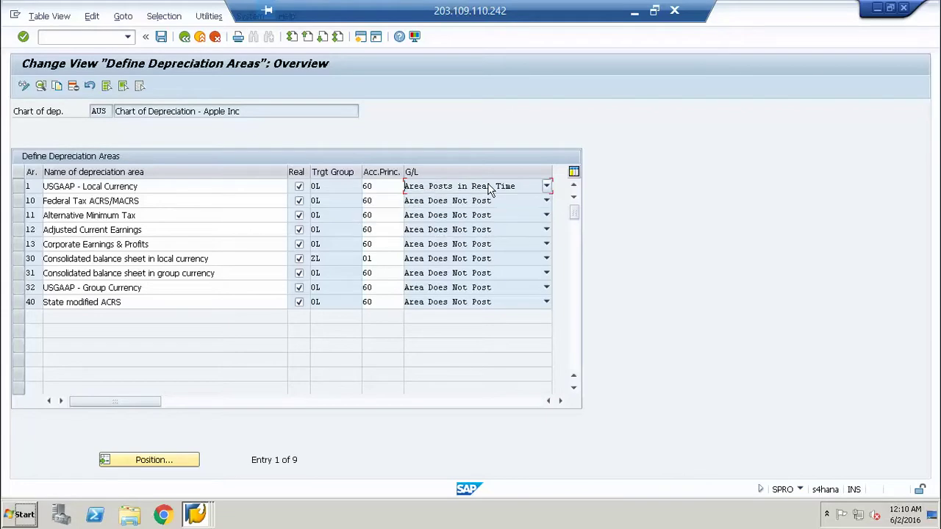
- Widen the Real column and read the help text for the Real indicator of depreciation area 10, keeping the indicator set
{"action": "left_click_drag", "start_coordinate": [309, 172], "coordinate": [325, 172]}
{"action": "left_click", "coordinate": [306, 203]}
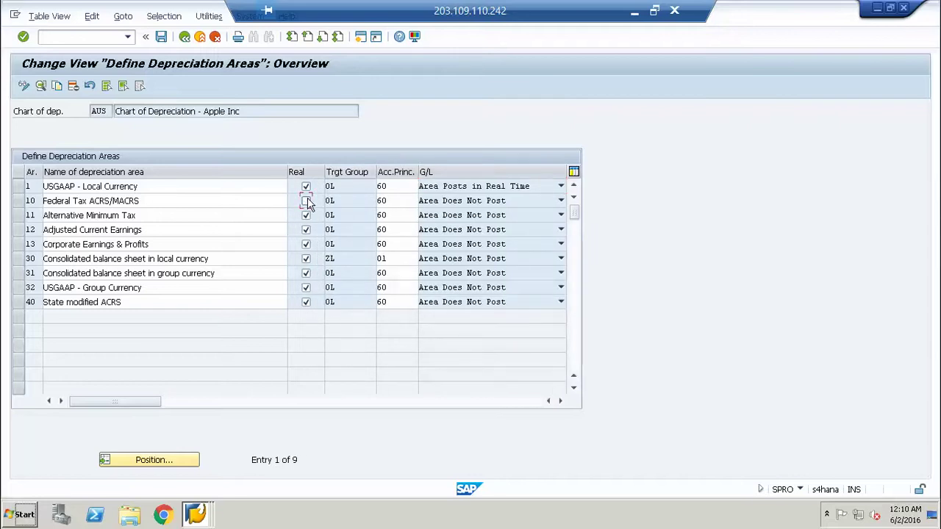
{"action": "key", "text": "F1"}
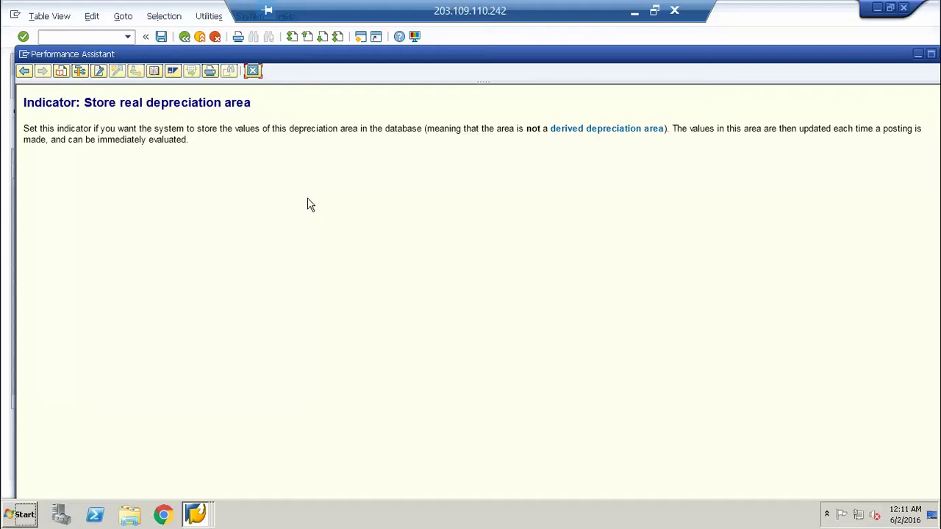
{"action": "left_click", "coordinate": [253, 71]}
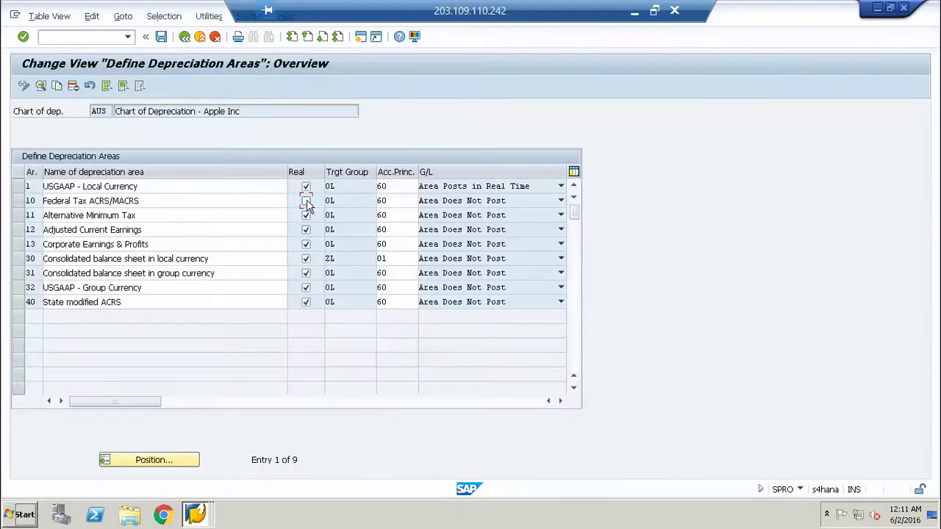
{"action": "left_click", "coordinate": [306, 203]}
- Try leaving the view with depreciation area 1's accounting principle cleared, and try 0L as its accounting principle
{"action": "left_click", "coordinate": [394, 186]}
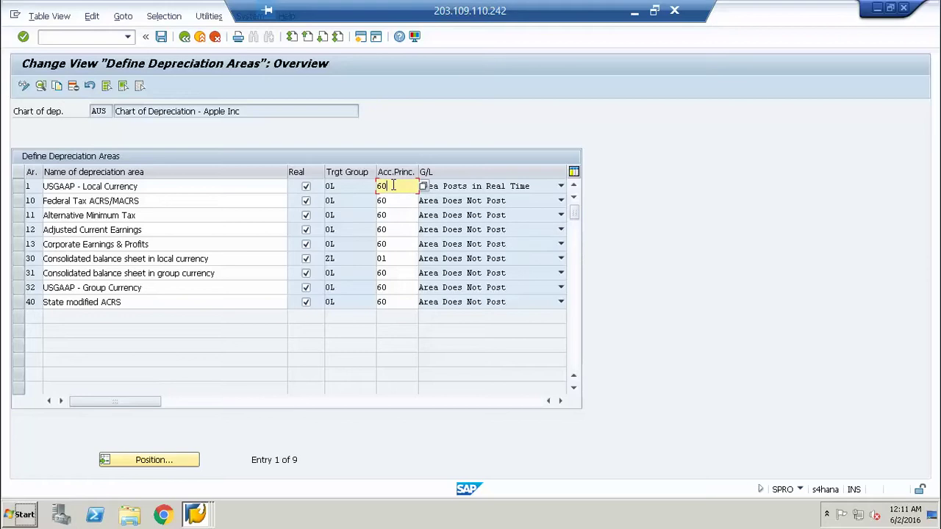
{"action": "key", "text": "BackSpace"}
{"action": "key", "text": "BackSpace"}
{"action": "key", "text": "Return"}
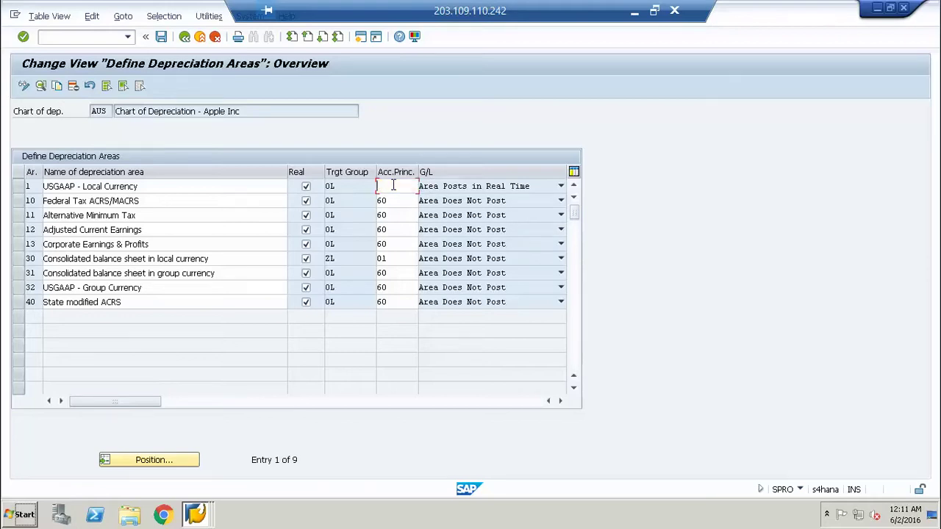
{"action": "key", "text": "F3"}
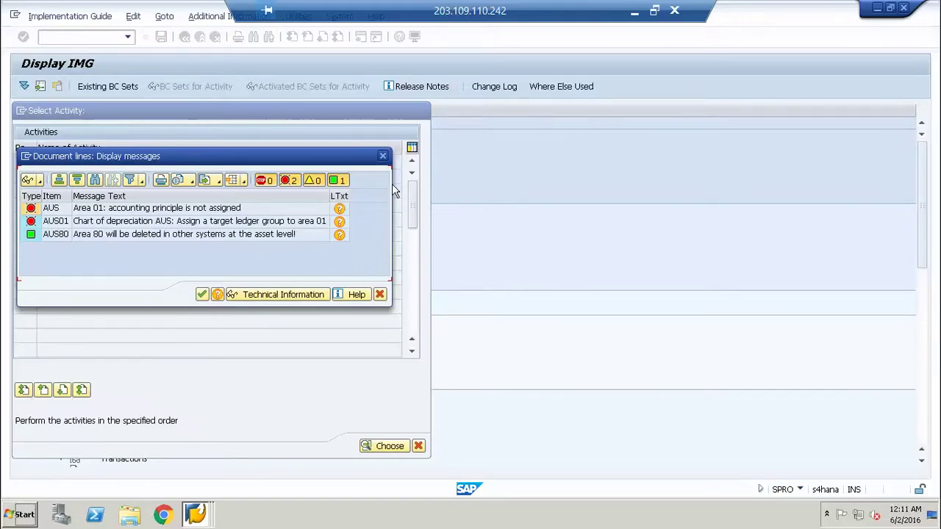
{"action": "key", "text": "Return"}
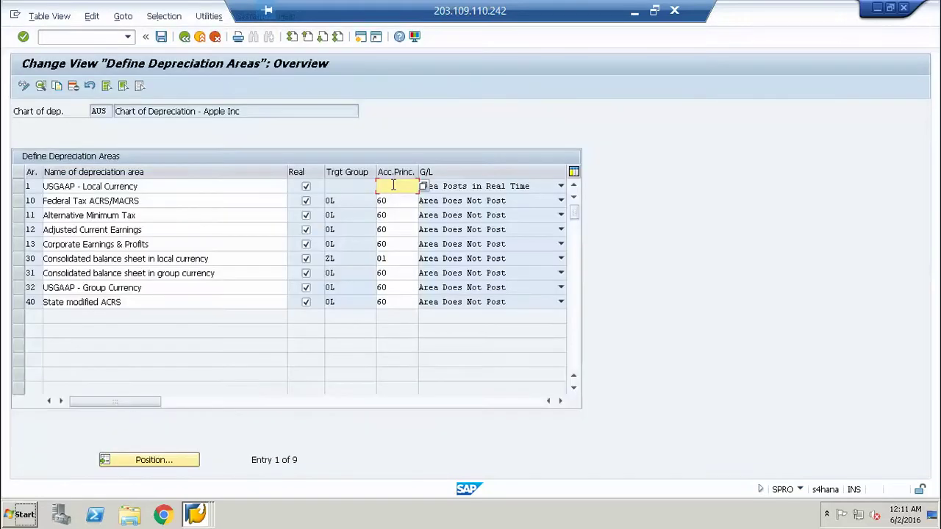
{"action": "type", "text": "0L"}
{"action": "key", "text": "Return"}
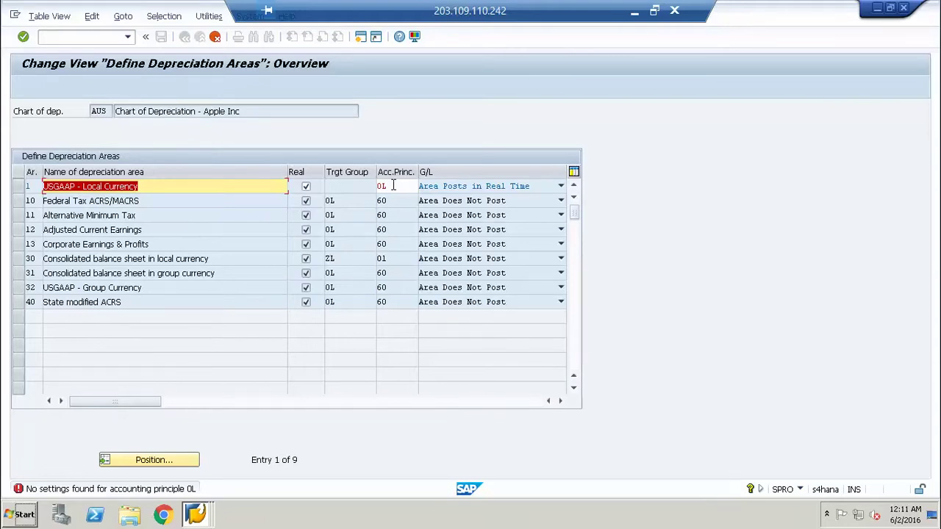
- Rename depreciation area 1 as "USGAAP LCurrny"
{"action": "key", "text": "Delete"}
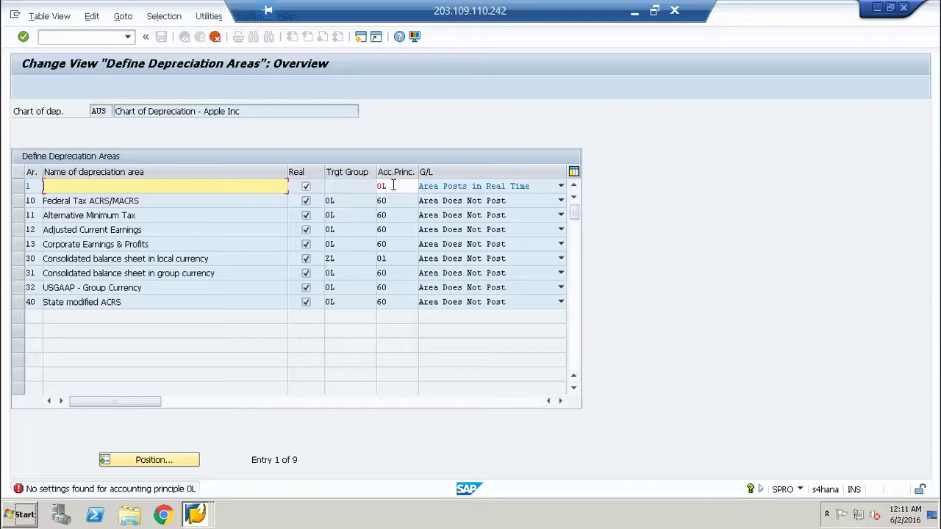
{"action": "type", "text": "USGAAP LCurrny"}
{"action": "key", "text": "Return"}
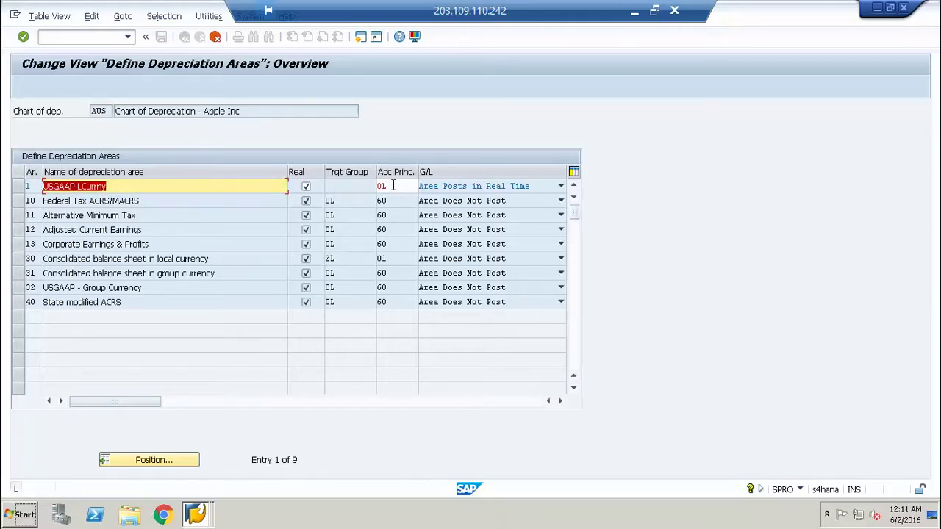
- Assign accounting principle 60, IFRS / PI, to depreciation area 1 from the list of possible entries
{"action": "left_click", "coordinate": [394, 189]}
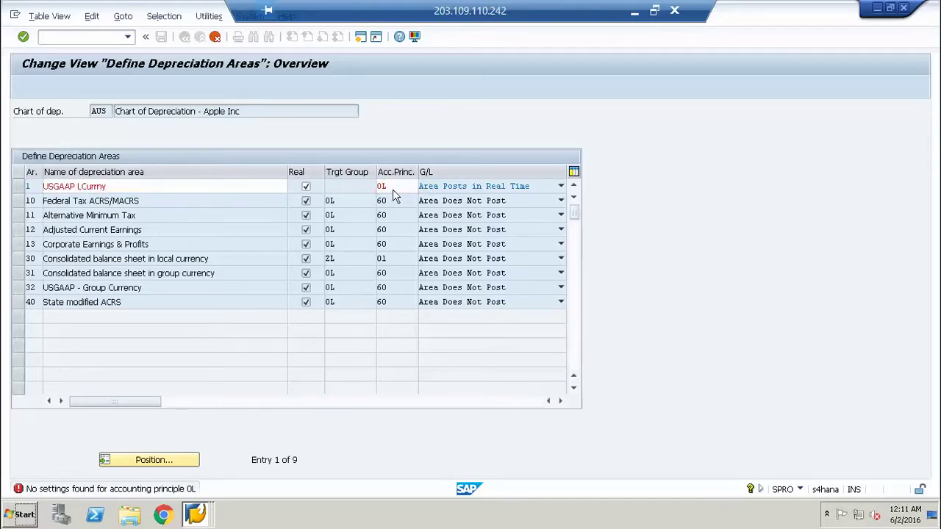
{"action": "key", "text": "F4"}
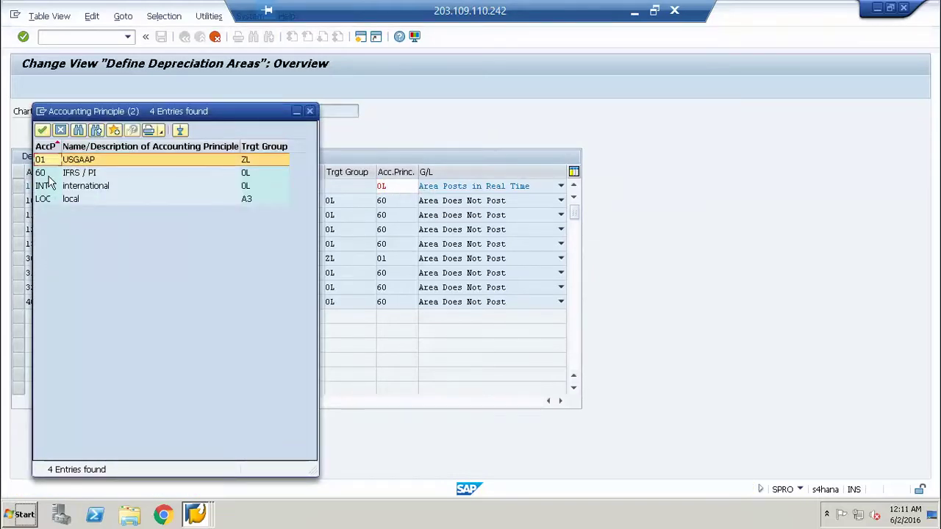
{"action": "double_click", "coordinate": [48, 173]}
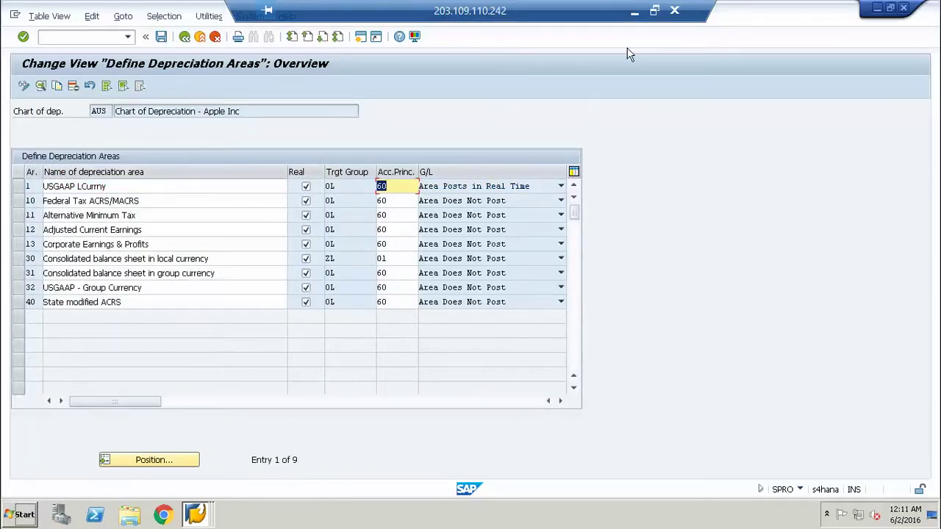
{"action": "left_click", "coordinate": [727, 523]}
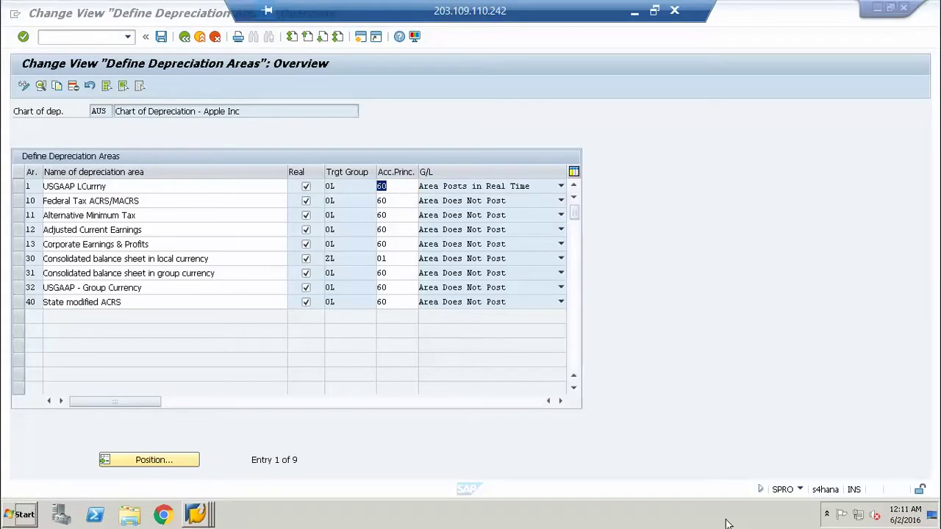
{"action": "left_click", "coordinate": [635, 12]}
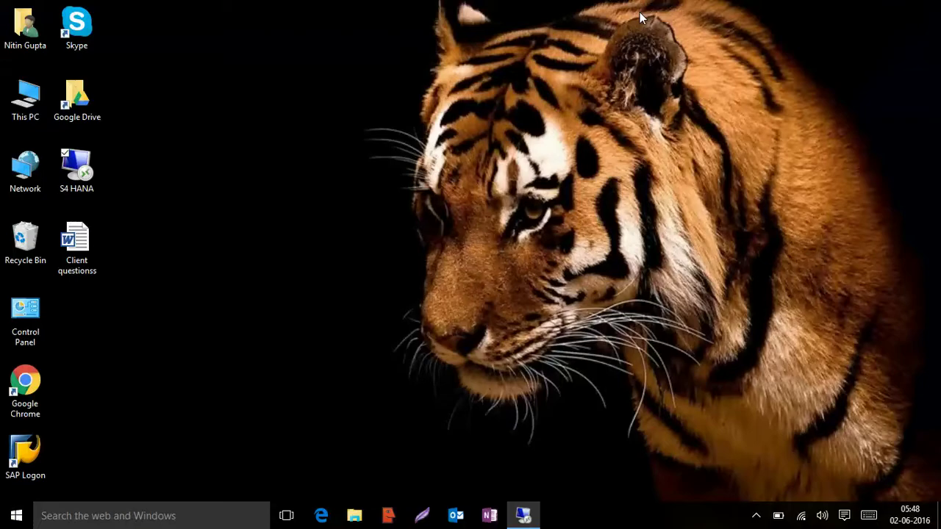
{"action": "left_click", "coordinate": [756, 515]}
{"action": "left_click", "coordinate": [797, 487]}
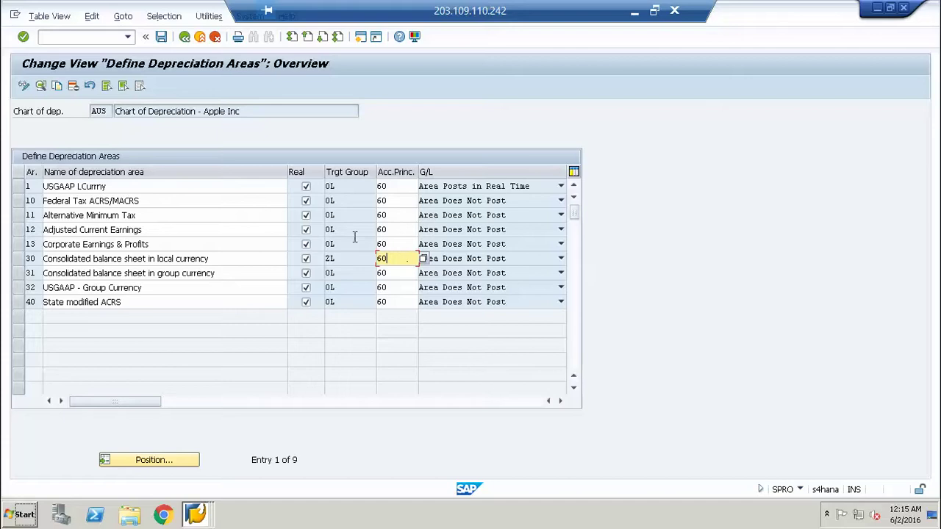
- Save the depreciation areas of chart AUS under the customizing request "New Asset Accounting_Ent str - TR#1"
{"action": "left_click", "coordinate": [163, 39]}
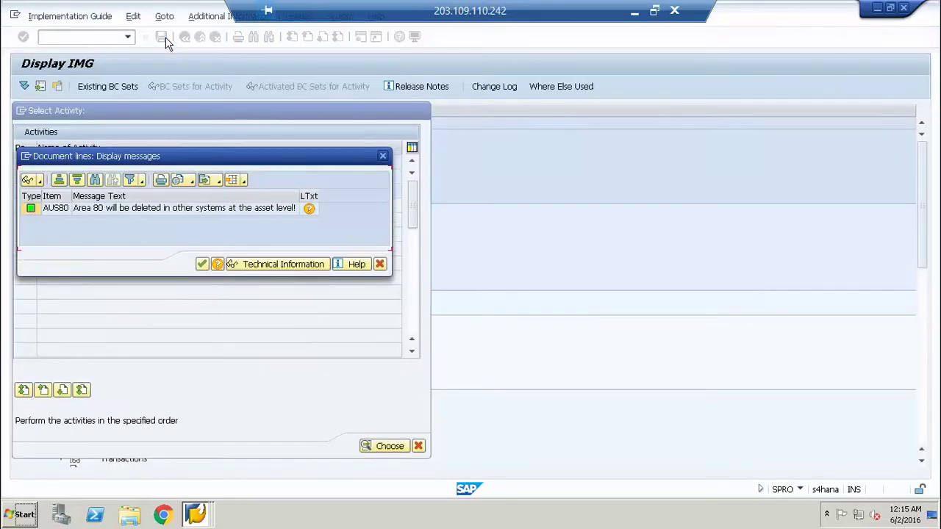
{"action": "key", "text": "Return"}
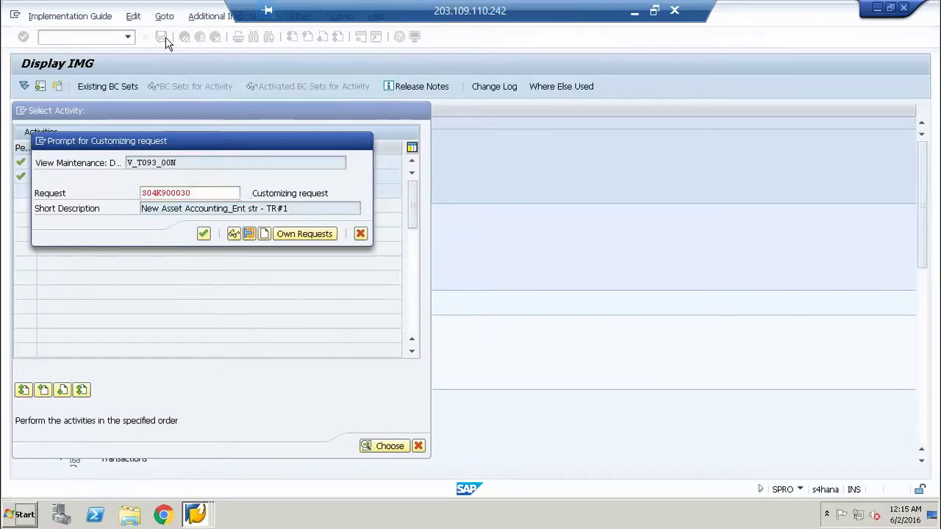
{"action": "key", "text": "Return"}
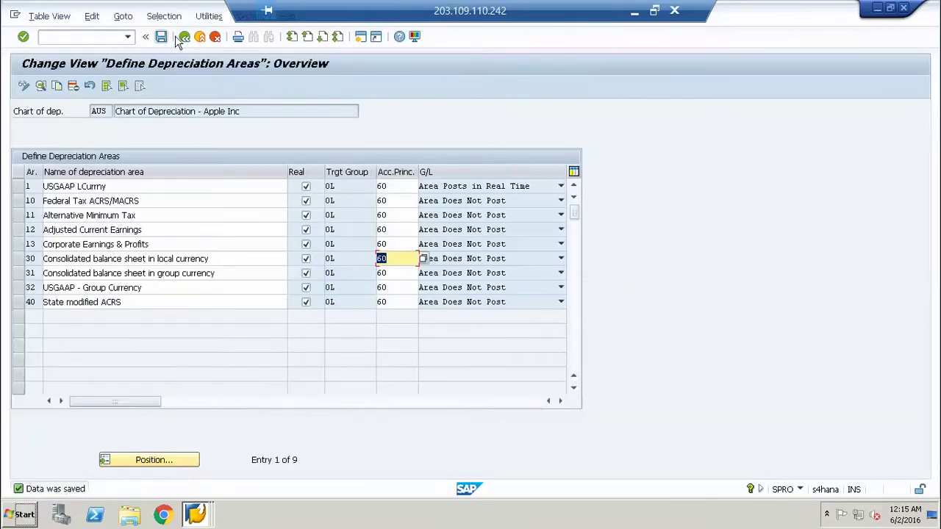
- Assign chart of depreciation AUS to company code AA01, Apple Inc, save the assignment and return to the implementation guide
{"action": "left_click", "coordinate": [184, 36]}
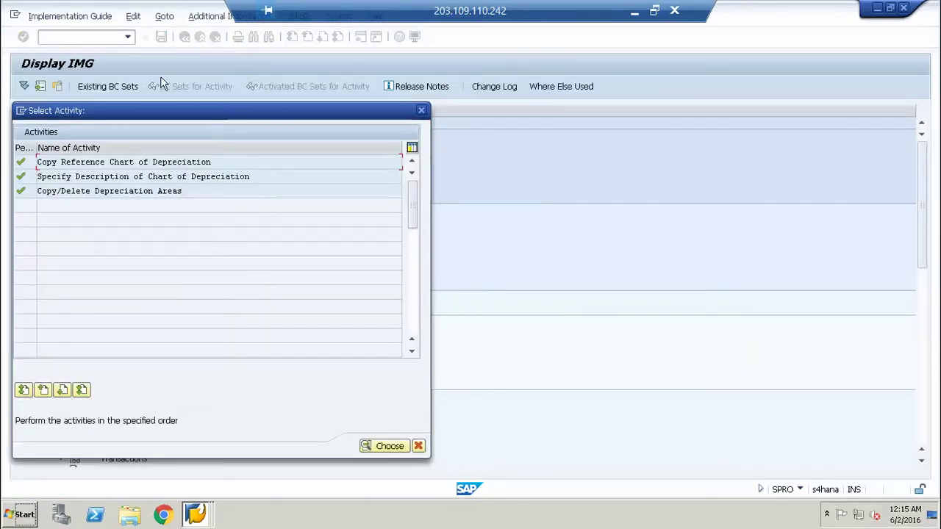
{"action": "left_click", "coordinate": [422, 111]}
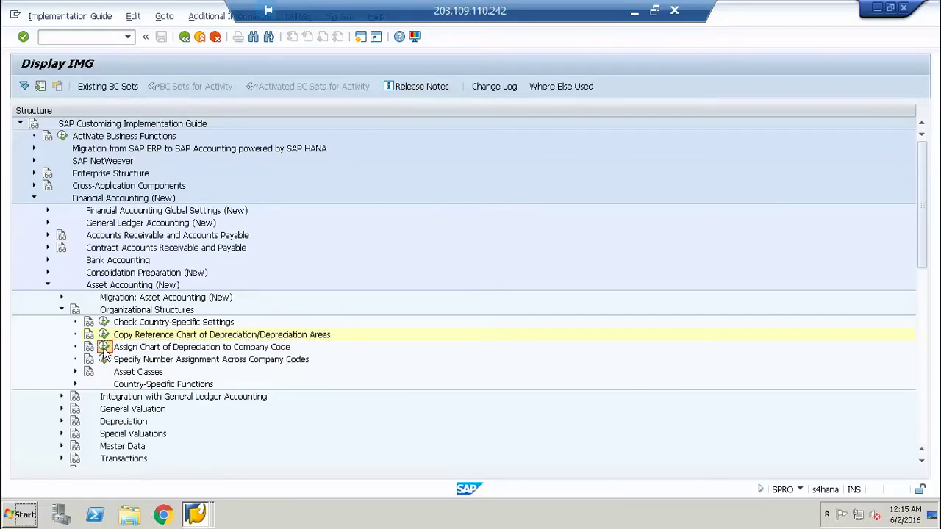
{"action": "left_click", "coordinate": [104, 348]}
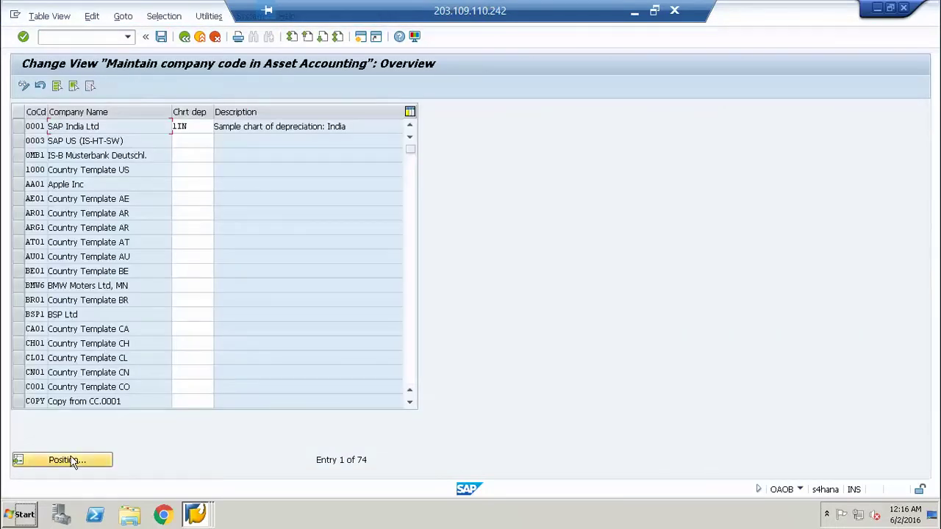
{"action": "left_click", "coordinate": [201, 189]}
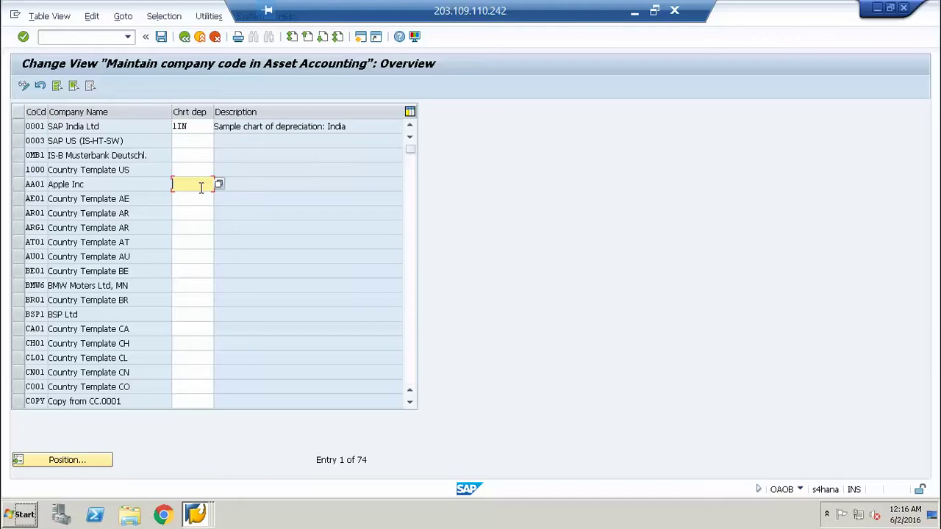
{"action": "type", "text": "AUD"}
{"action": "key", "text": "BackSpace"}
{"action": "type", "text": "S"}
{"action": "key", "text": "Return"}
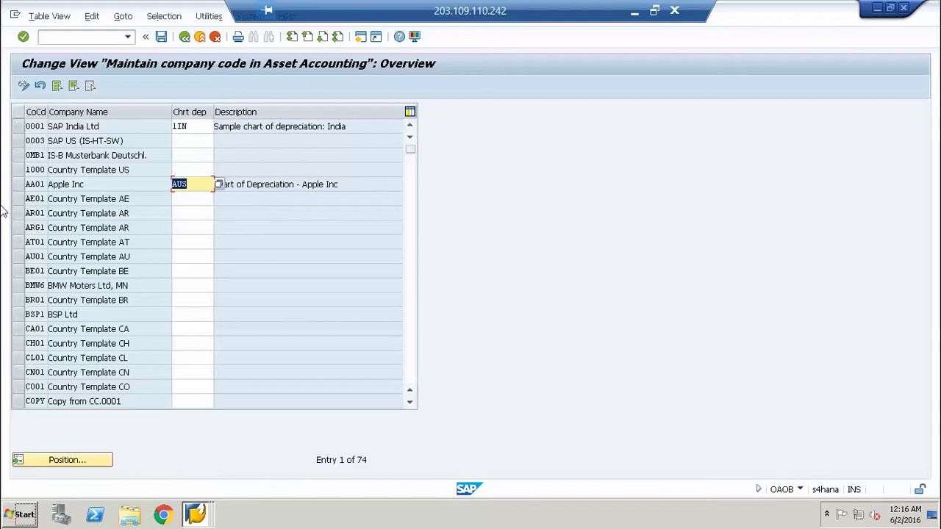
{"action": "left_click", "coordinate": [19, 189]}
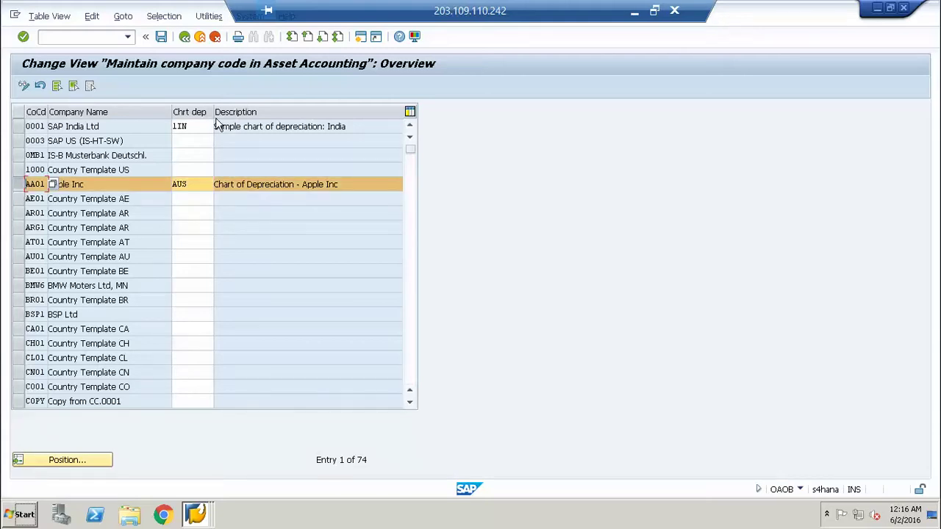
{"action": "left_click", "coordinate": [161, 37]}
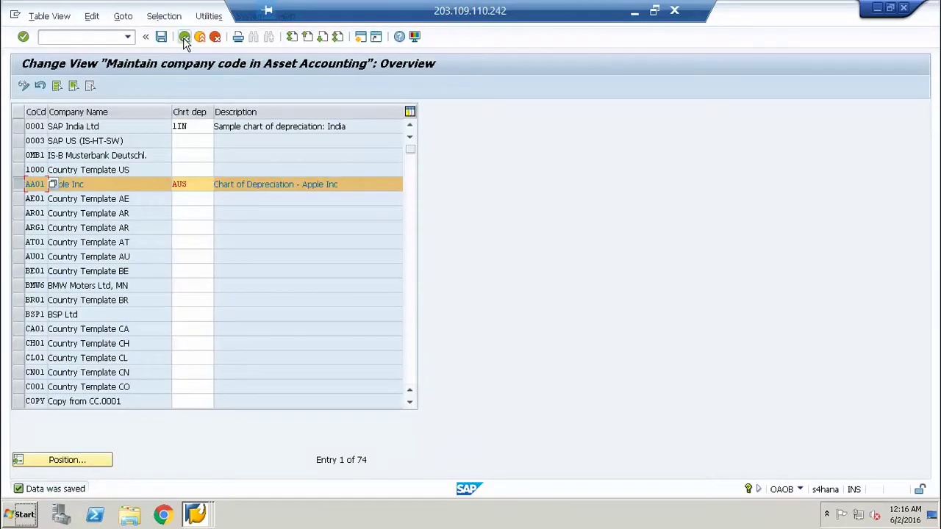
{"action": "left_click", "coordinate": [185, 36]}
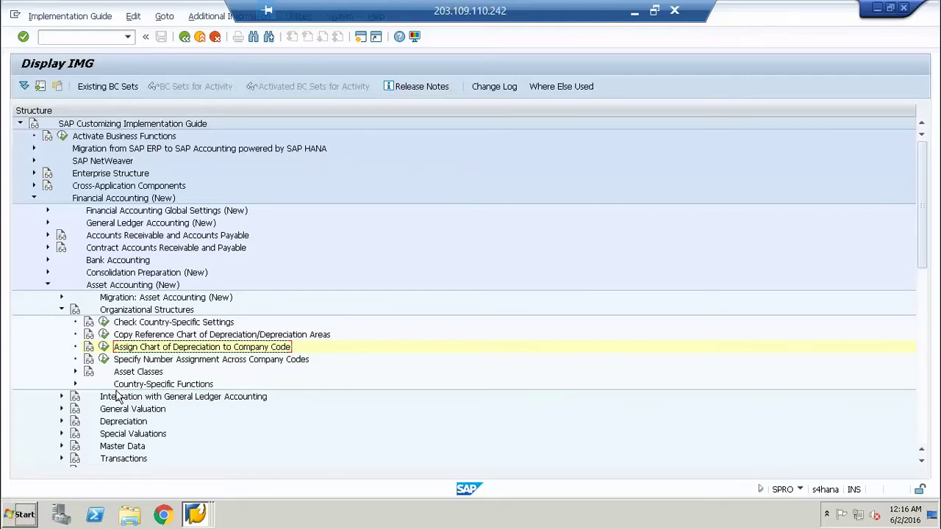
- Examine the depreciation areas of chart of depreciation 1US, including the details of area 12, Adjusted Current Earnings
{"action": "left_click", "coordinate": [105, 337]}
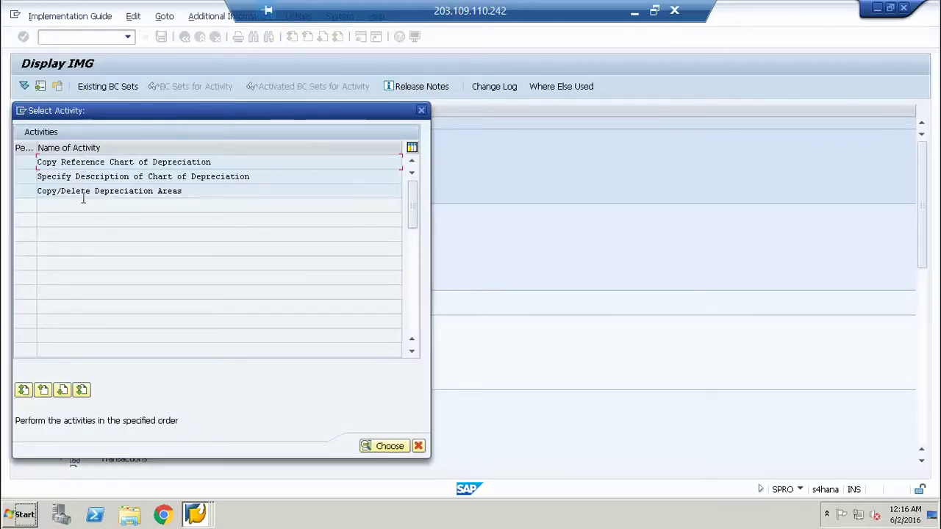
{"action": "double_click", "coordinate": [85, 194]}
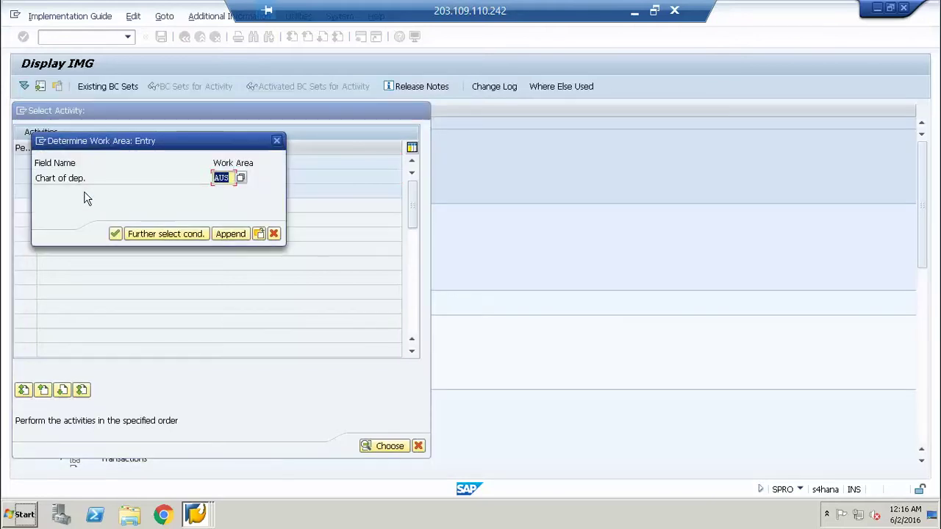
{"action": "type", "text": "1US"}
{"action": "left_click", "coordinate": [111, 236]}
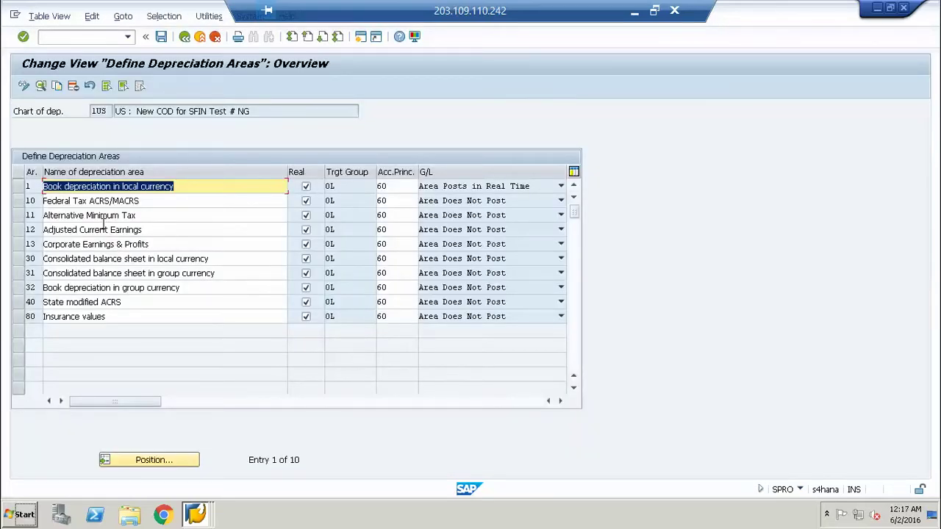
{"action": "double_click", "coordinate": [103, 230]}
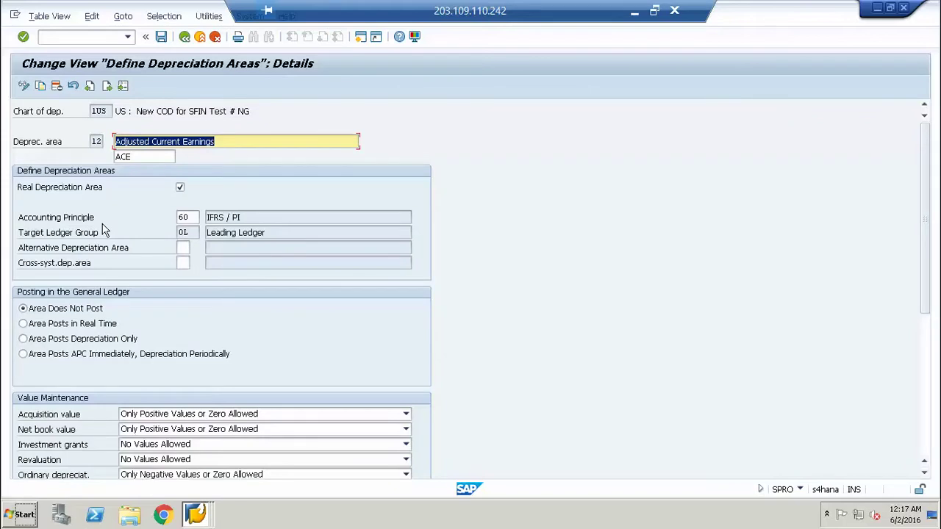
{"action": "left_click", "coordinate": [185, 40]}
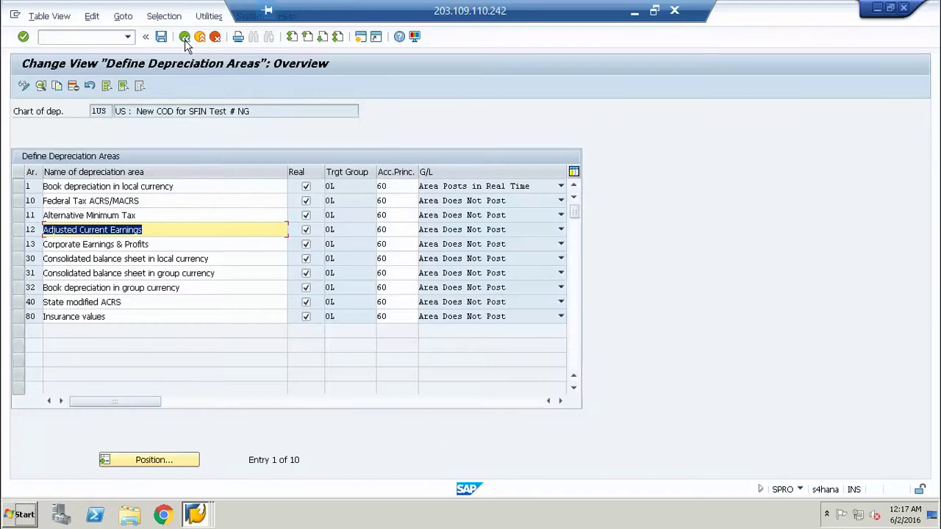
{"action": "left_click", "coordinate": [184, 40]}
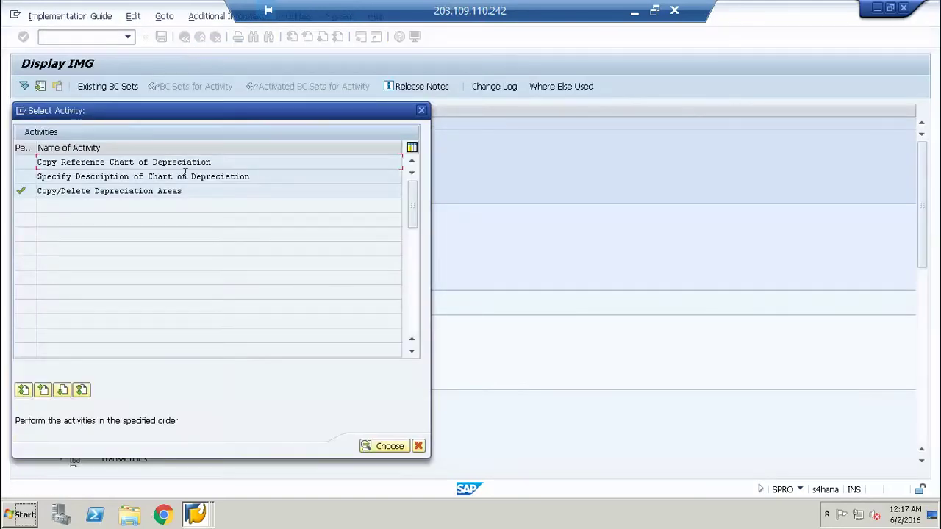
- Open the depreciation areas of chart AUS and review the details of area 30, Consolidated balance sheet in local currency
{"action": "double_click", "coordinate": [145, 191]}
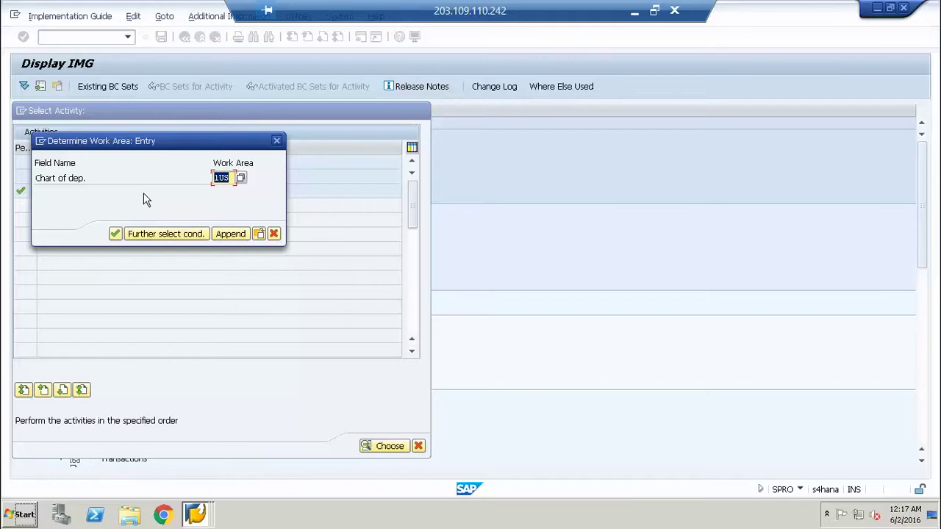
{"action": "type", "text": "AUS"}
{"action": "key", "text": "Return"}
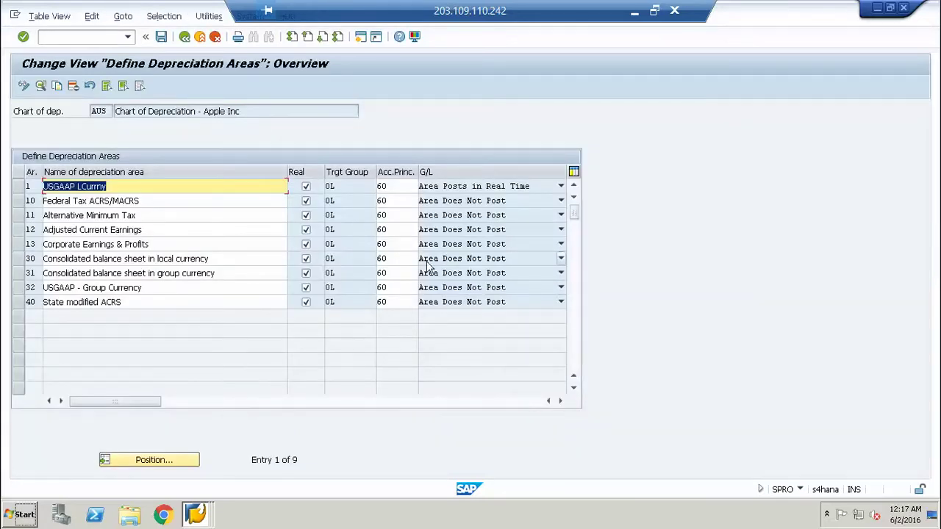
{"action": "double_click", "coordinate": [68, 258]}
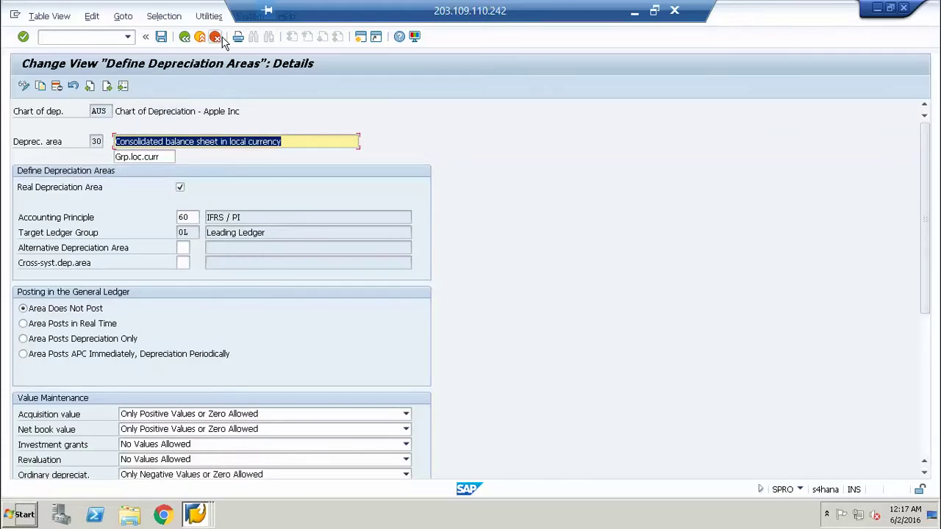
{"action": "left_click", "coordinate": [185, 37]}
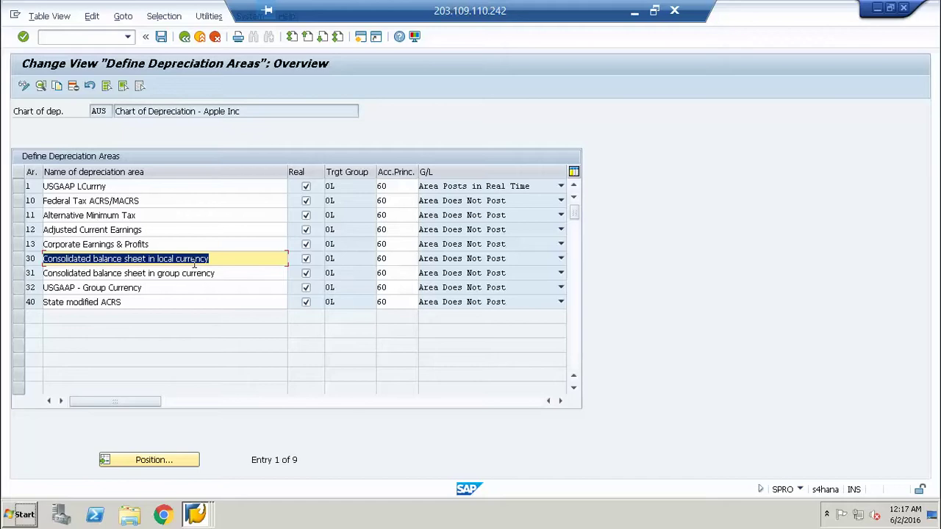
- Assign accounting principle 01, USGAAP, to depreciation area 30 from the list of possible entries
{"action": "left_click", "coordinate": [410, 259]}
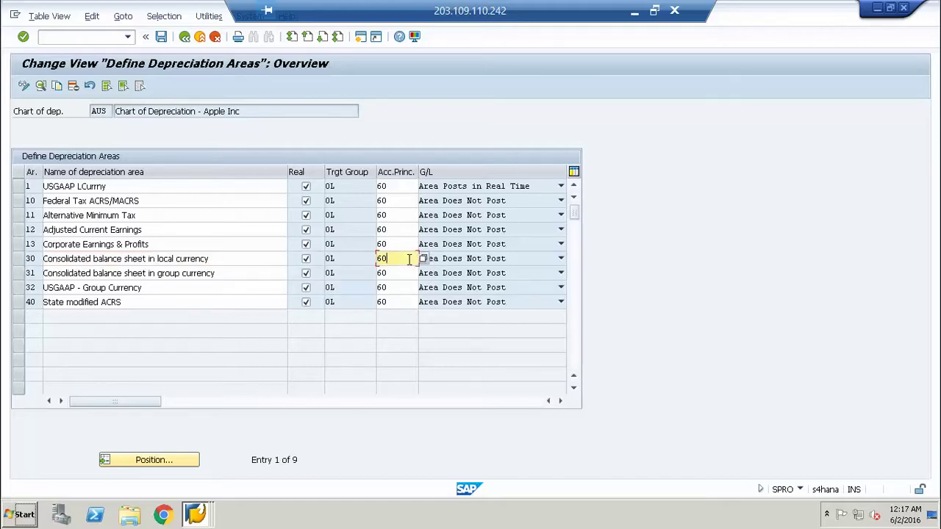
{"action": "key", "text": "BackSpace"}
{"action": "key", "text": "BackSpace"}
{"action": "key", "text": "F4"}
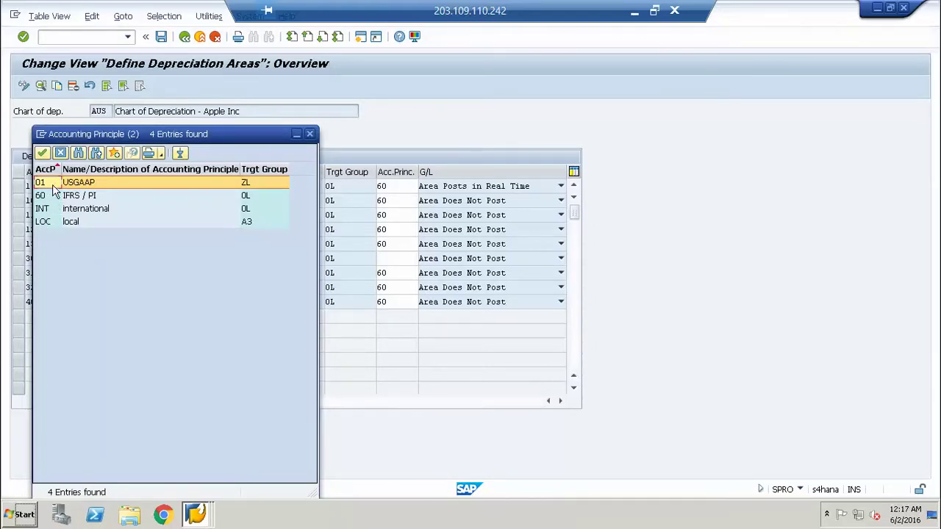
{"action": "double_click", "coordinate": [52, 185]}
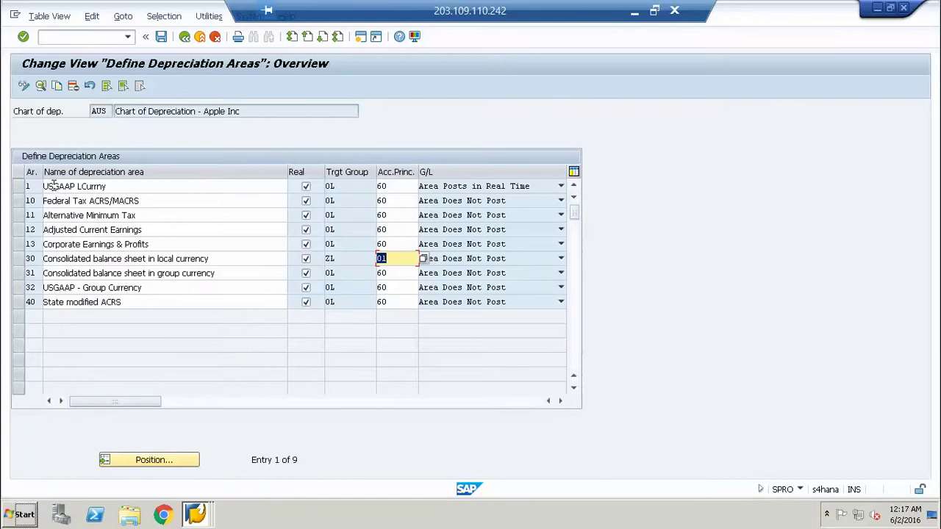
- Set depreciation area 30 to post to the general ledger in real time and try leaving the view
{"action": "double_click", "coordinate": [168, 258]}
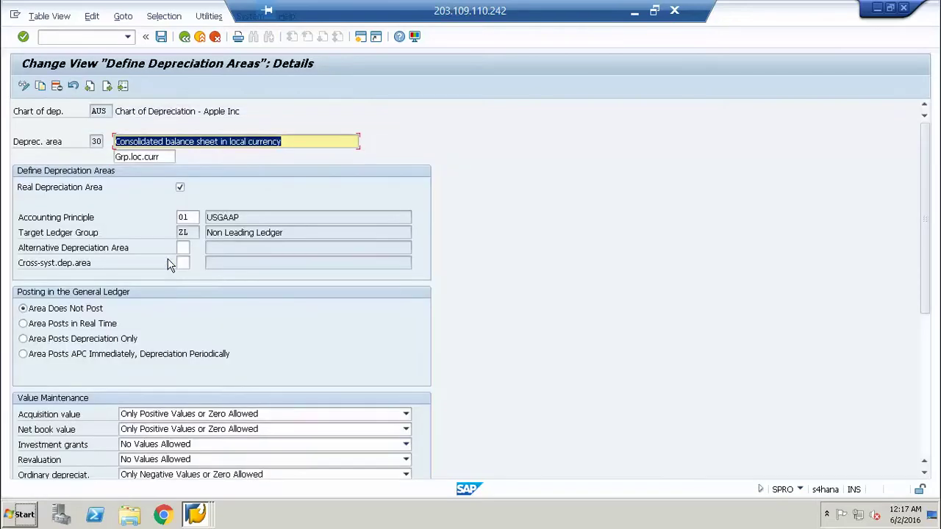
{"action": "left_click", "coordinate": [76, 332]}
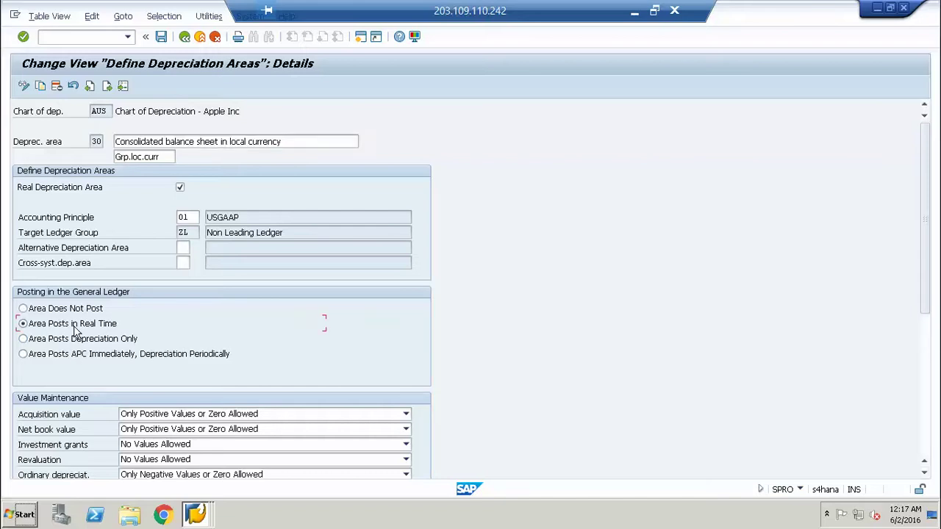
{"action": "key", "text": "F3"}
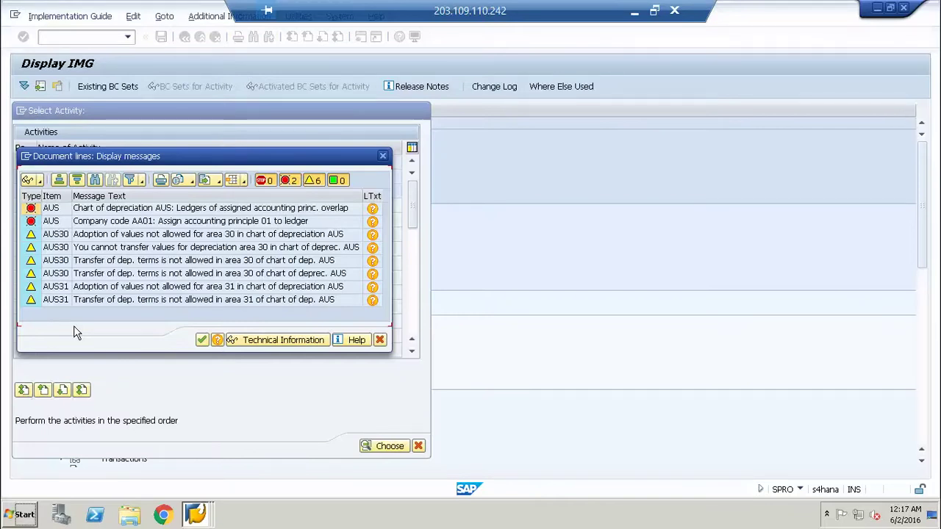
{"action": "key", "text": "Return"}
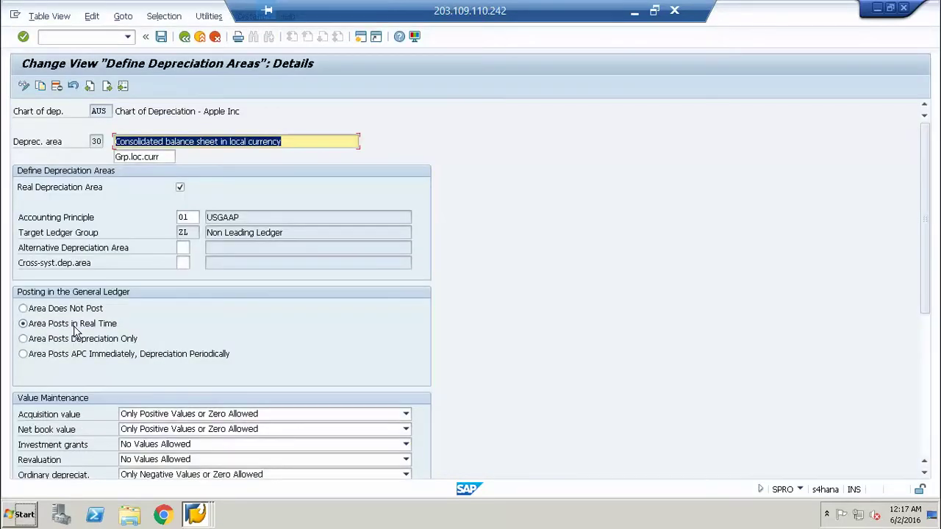
- Try to turn off the real depreciation area setting for depreciation area 30
{"action": "left_click", "coordinate": [189, 217]}
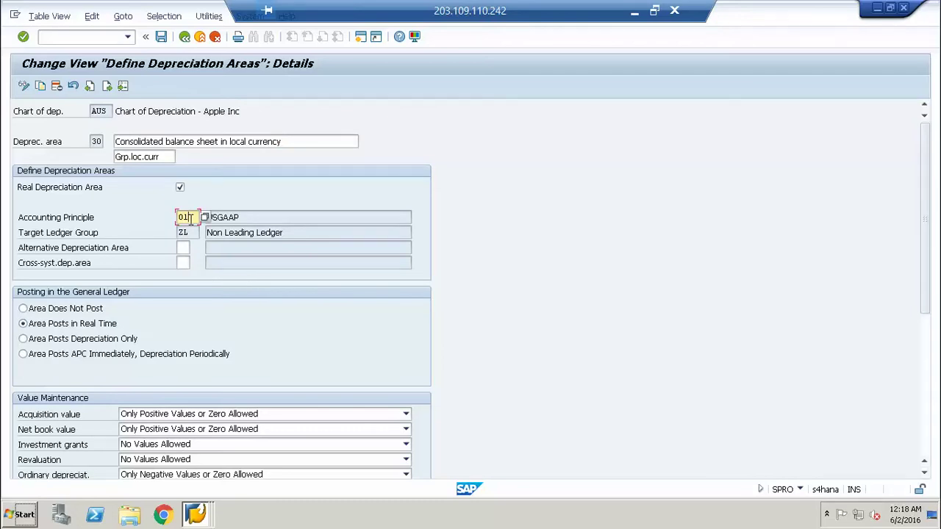
{"action": "left_click", "coordinate": [182, 190]}
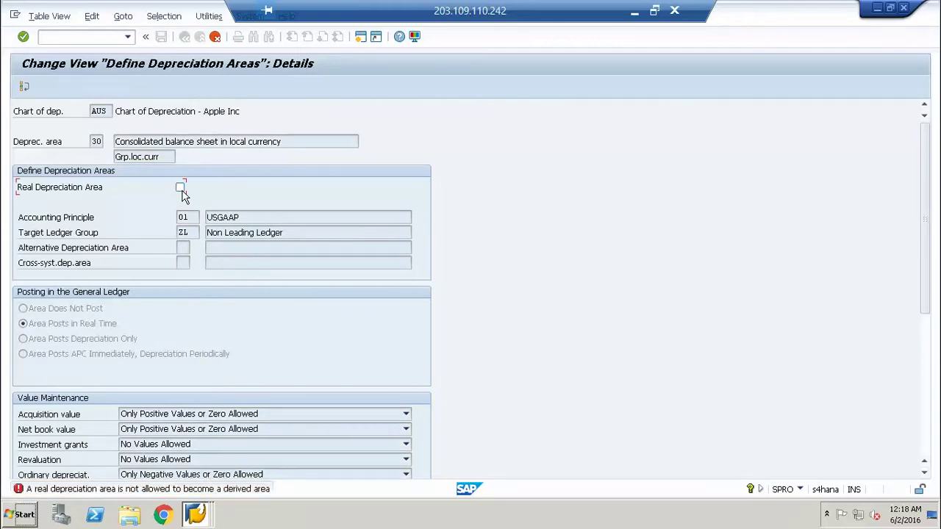
{"action": "left_click", "coordinate": [182, 189]}
- Try leaving the view, read the long text of the overlapping ledgers message, and return to the depreciation areas overview
{"action": "key", "text": "F3"}
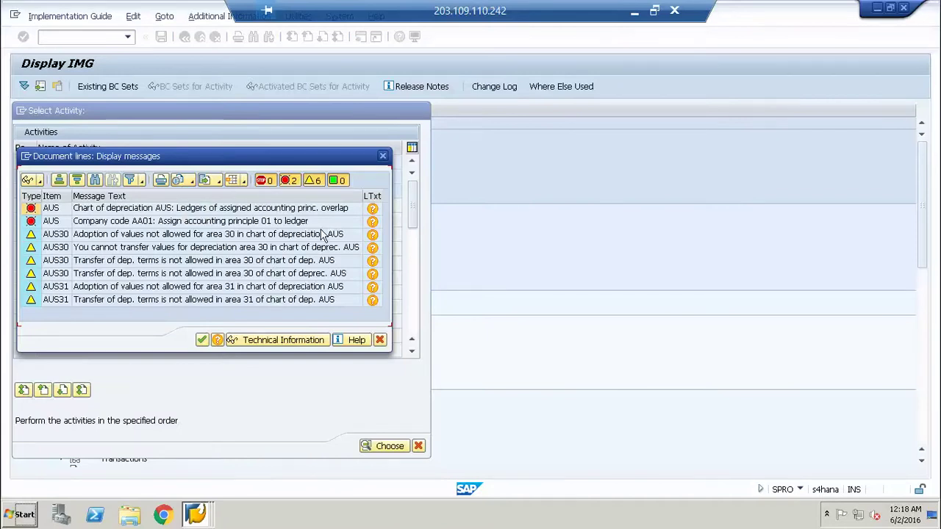
{"action": "left_click", "coordinate": [372, 209]}
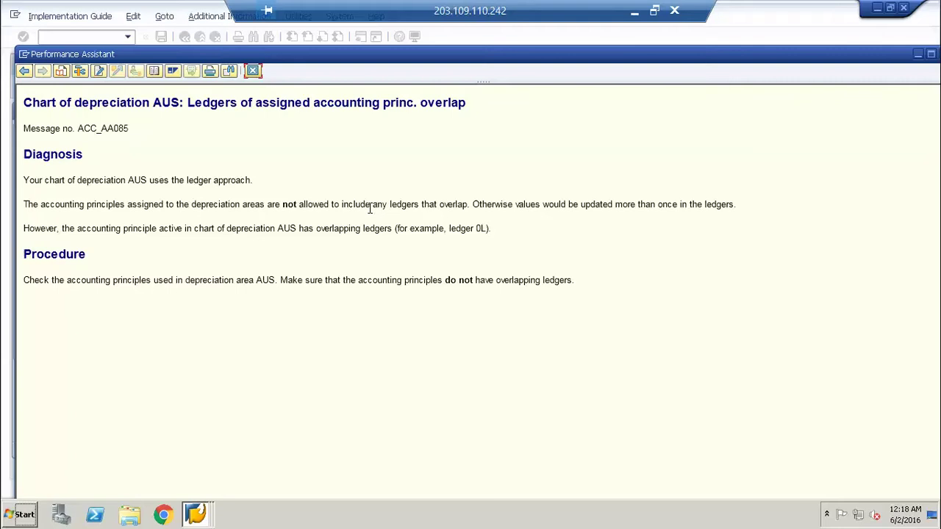
{"action": "left_click", "coordinate": [258, 71]}
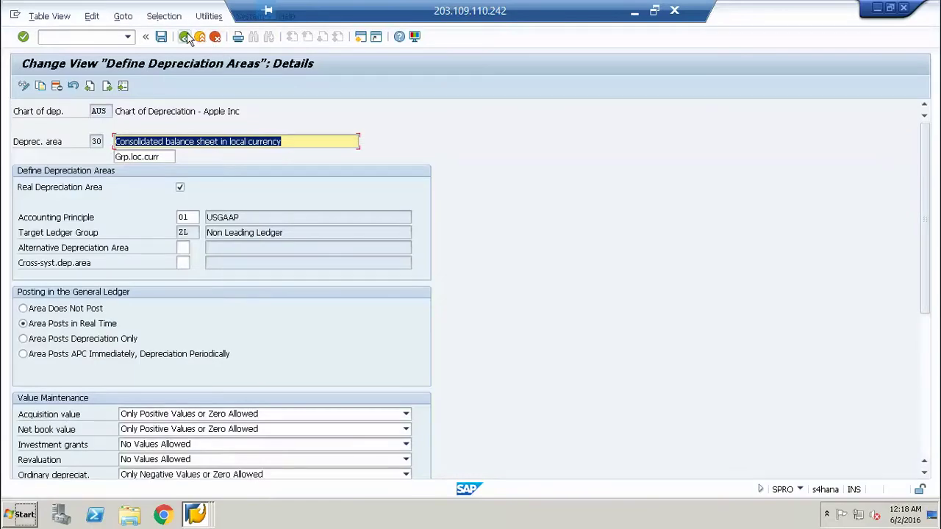
{"action": "left_click", "coordinate": [186, 39]}
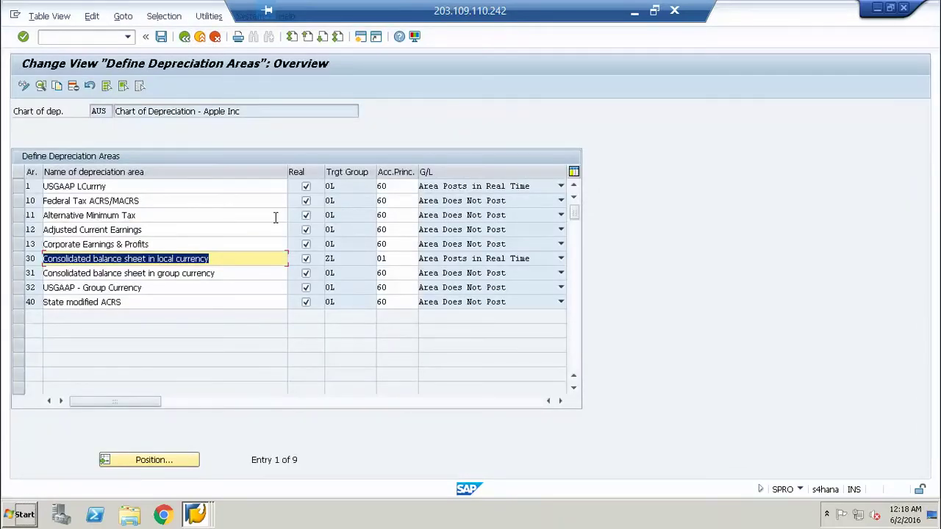
- Set depreciation area 30's general ledger posting to Area Posts Depreciation Only and try leaving the view
{"action": "double_click", "coordinate": [217, 261]}
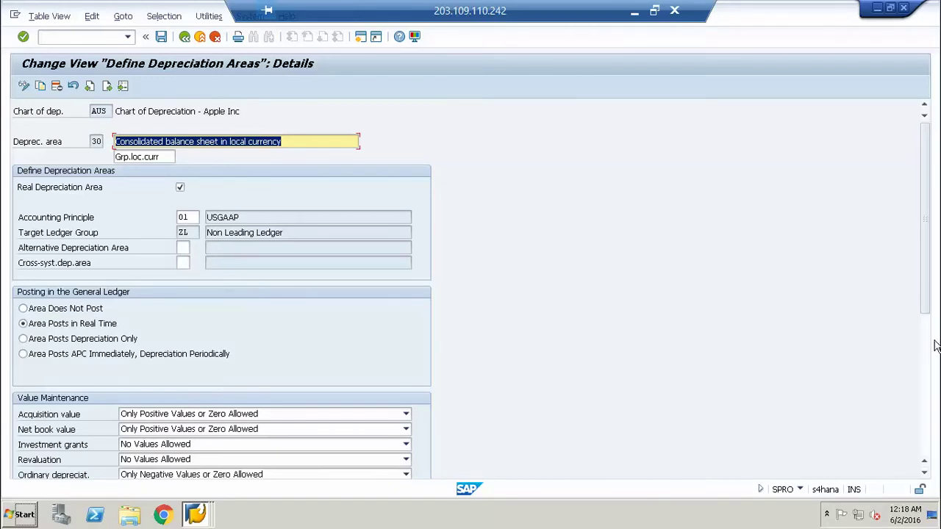
{"action": "left_click_drag", "start_coordinate": [931, 307], "coordinate": [925, 397]}
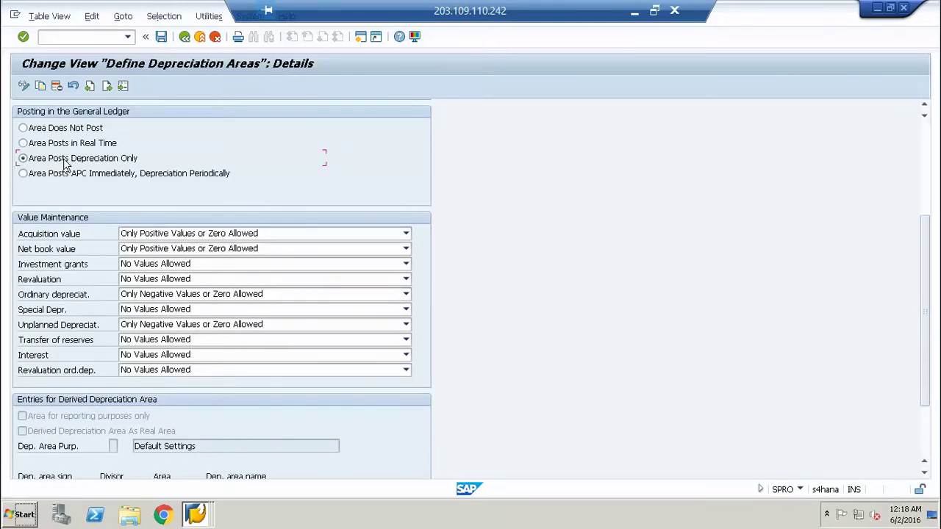
{"action": "key", "text": "F3"}
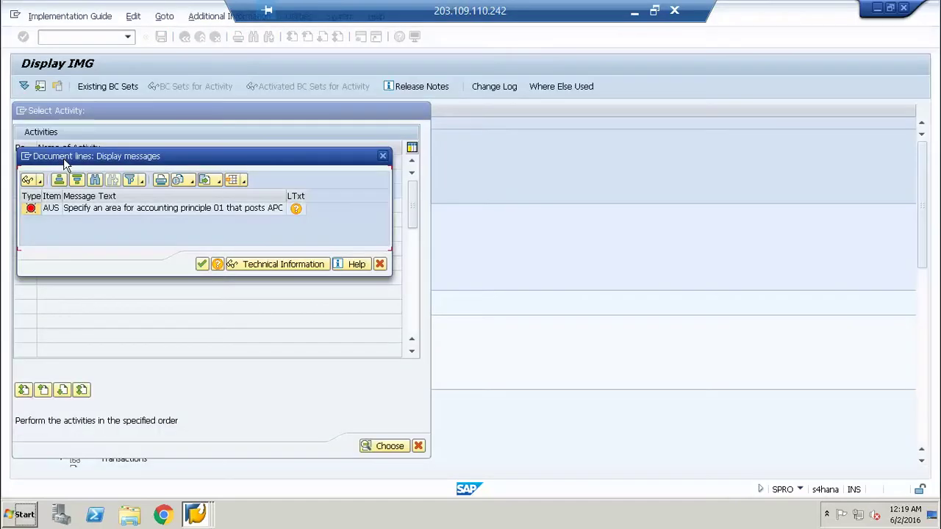
{"action": "key", "text": "Return"}
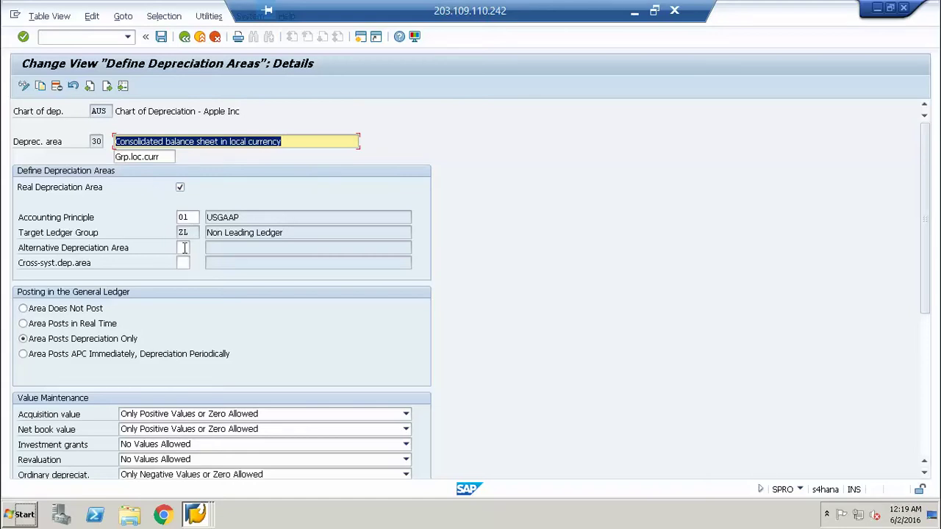
- Set depreciation area 30's general ledger posting to Area Does Not Post, try saving, and dismiss the message list
{"action": "left_click", "coordinate": [184, 248]}
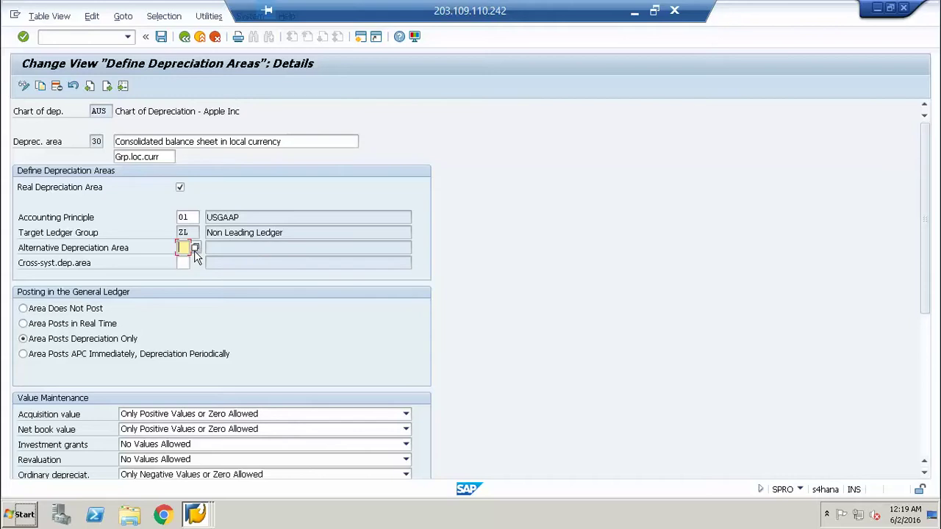
{"action": "left_click", "coordinate": [68, 313]}
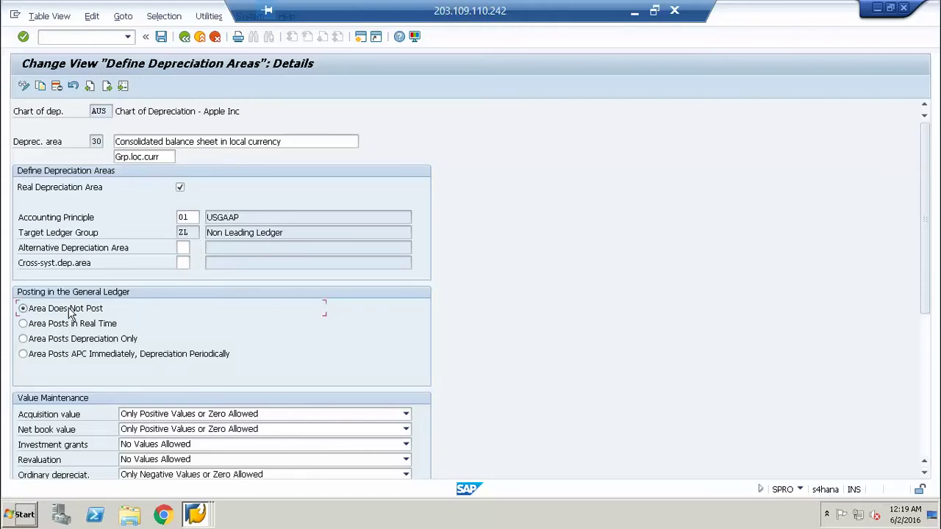
{"action": "key", "text": "ctrl+s"}
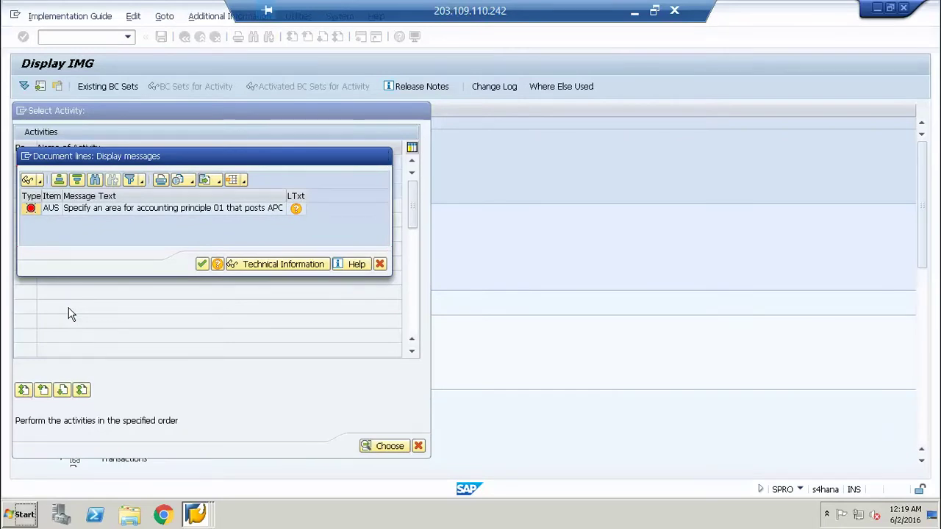
{"action": "key", "text": "Return"}
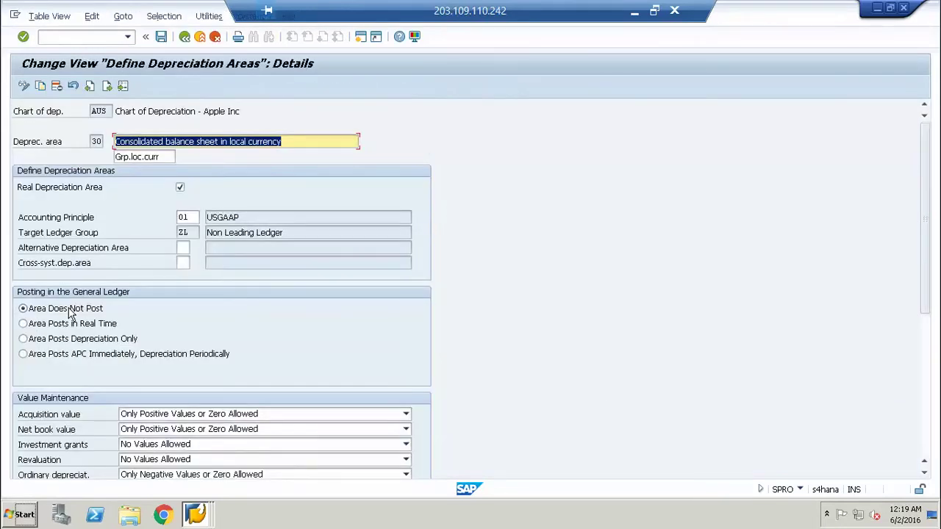
- Set depreciation area 30's alternative depreciation area to 1, try leaving the view, and dismiss the message list
{"action": "left_click", "coordinate": [184, 248]}
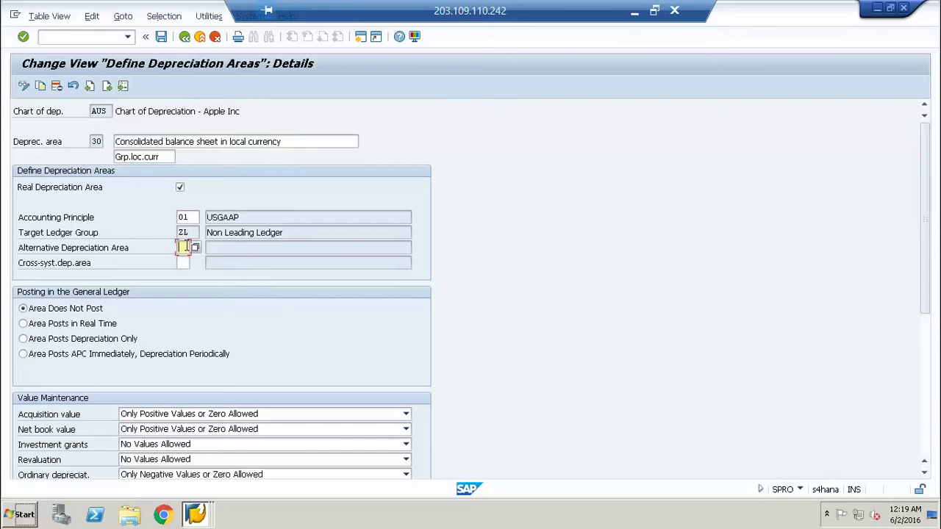
{"action": "left_click", "coordinate": [196, 248]}
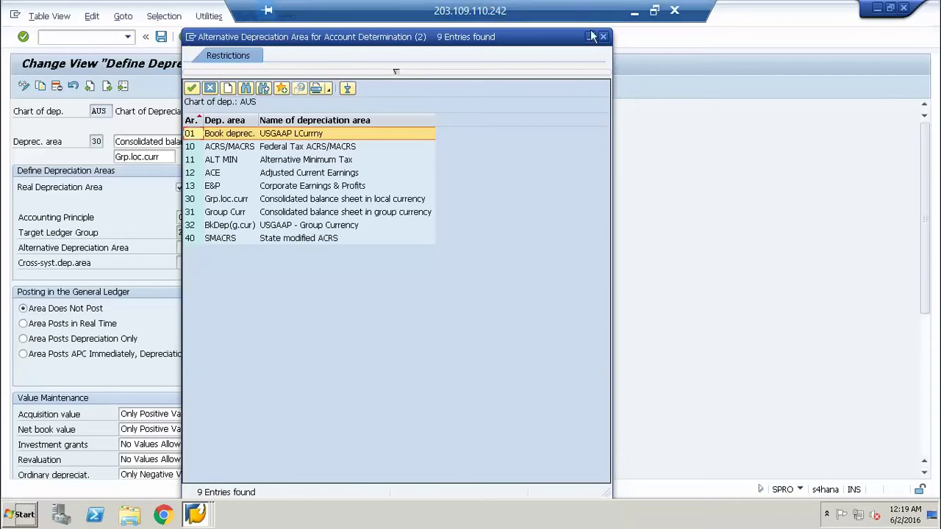
{"action": "double_click", "coordinate": [299, 136]}
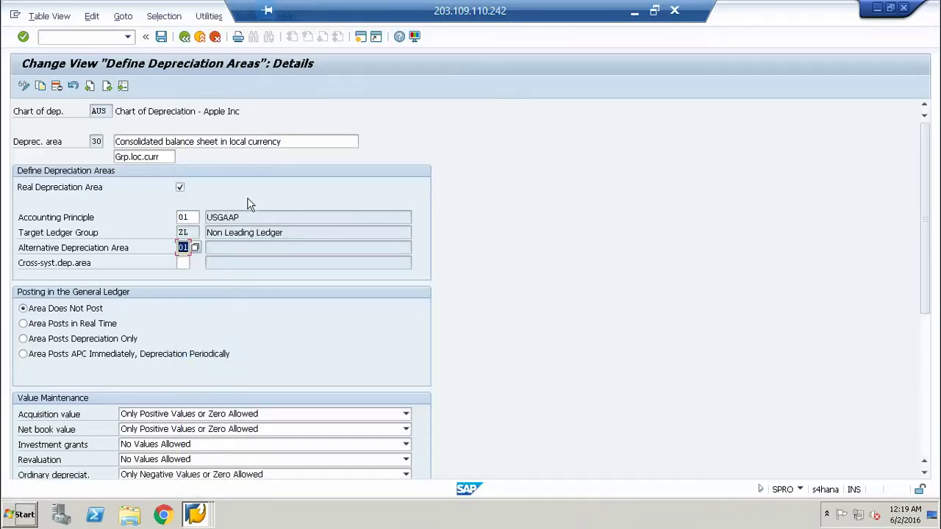
{"action": "type", "text": "1"}
{"action": "key", "text": "Return"}
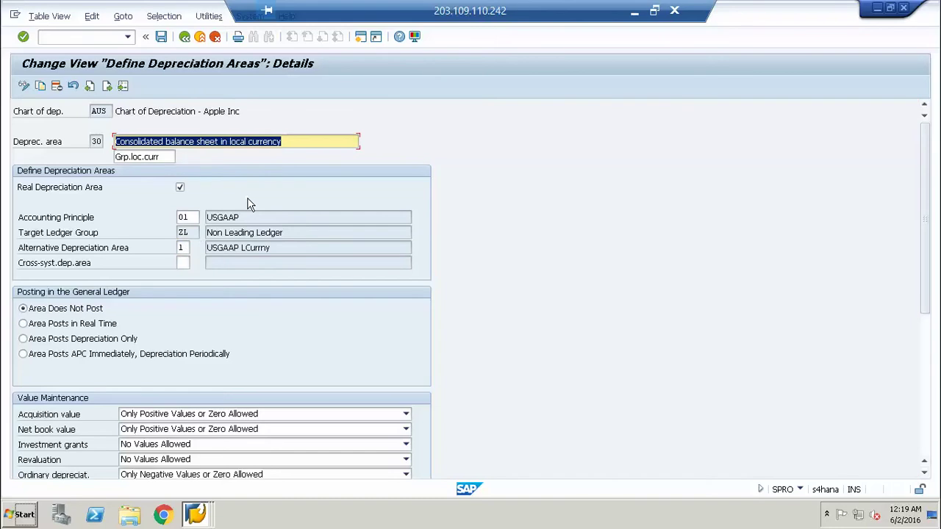
{"action": "key", "text": "F3"}
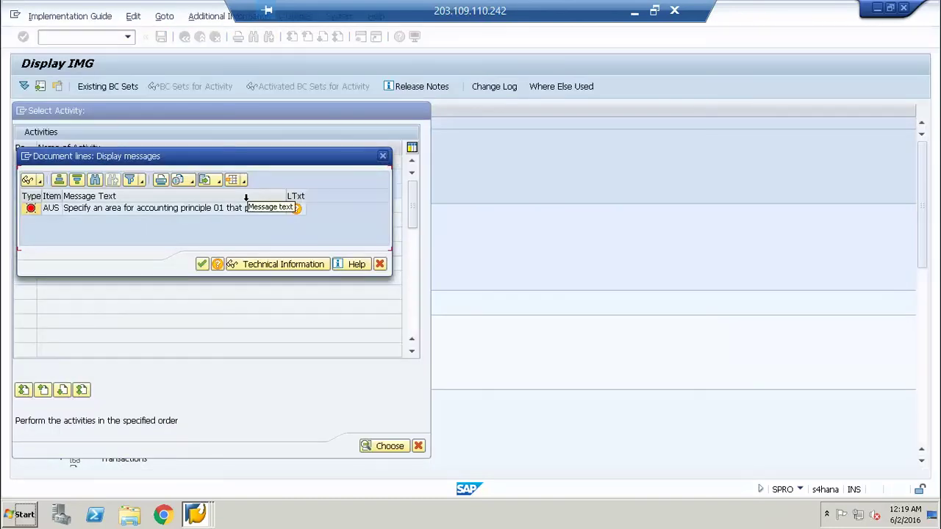
{"action": "key", "text": "Return"}
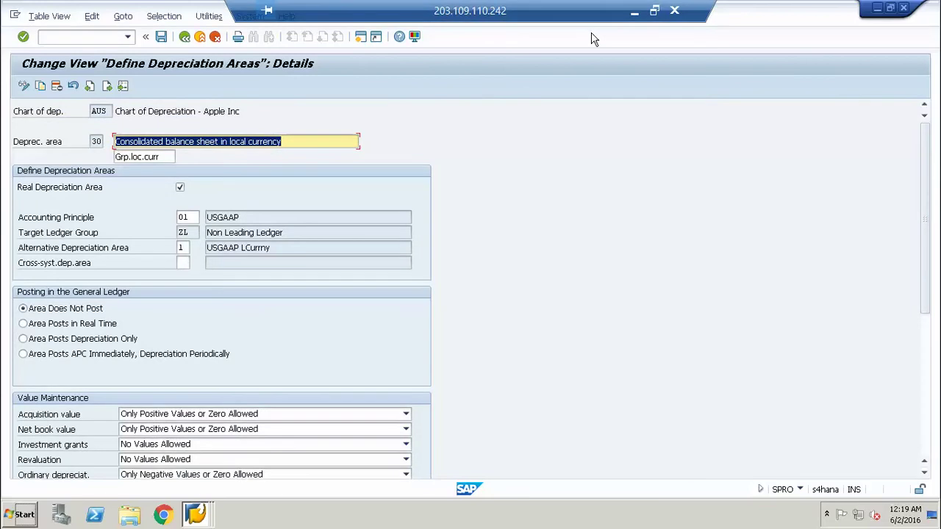